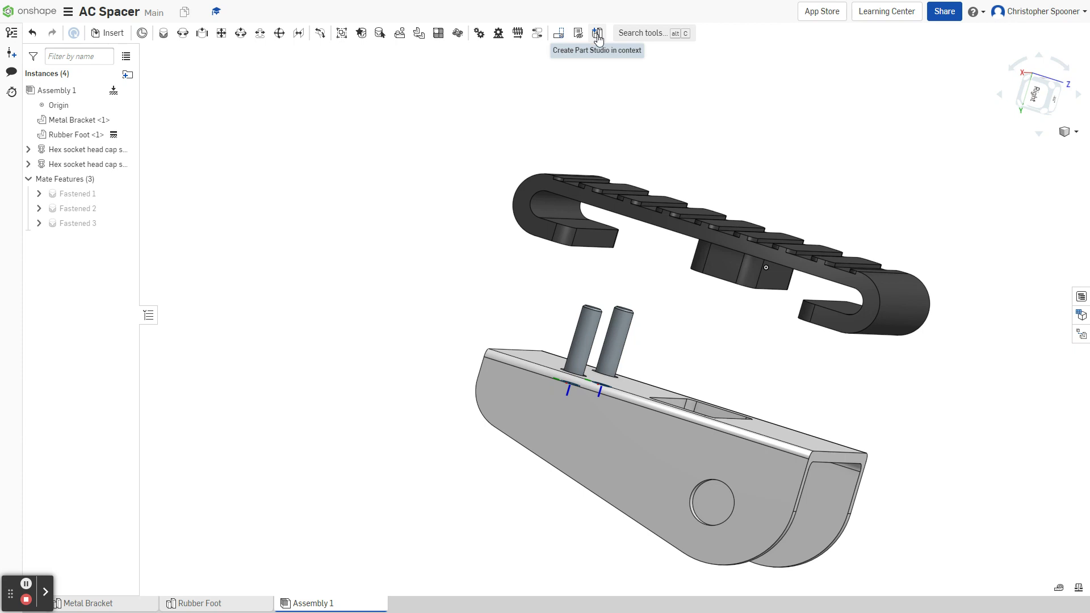
{"action": "right_click_drag", "start_coordinate": [659, 108], "coordinate": [664, 116]}
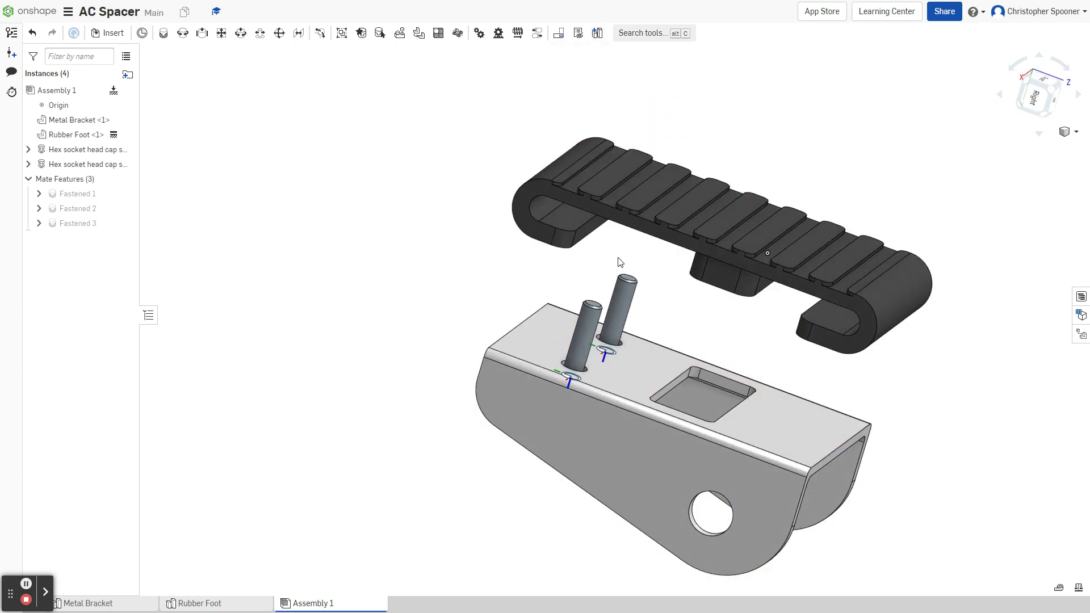
{"action": "left_click", "coordinate": [636, 384]}
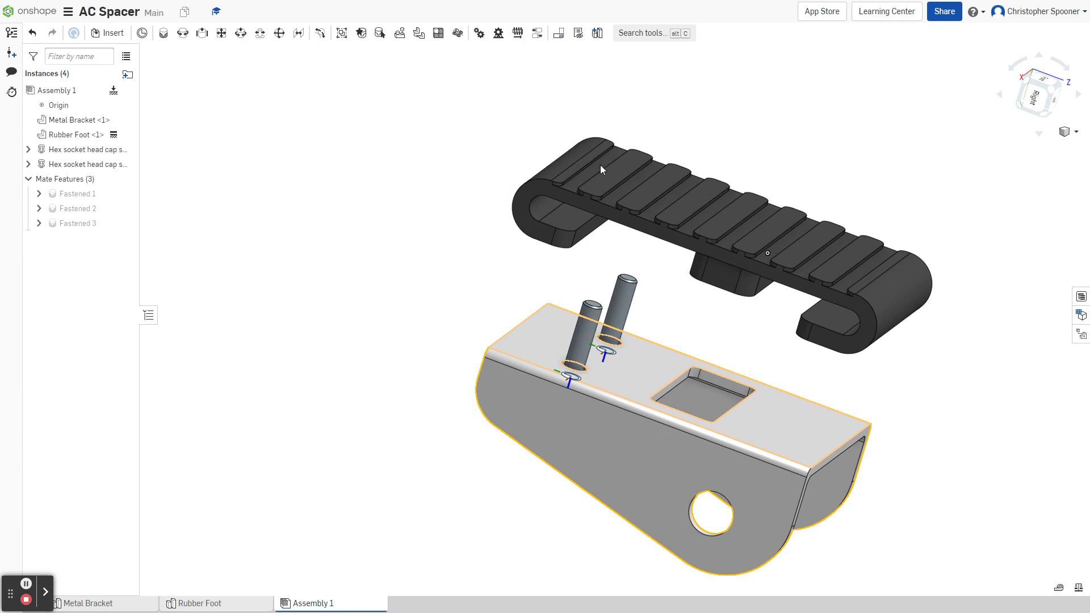
{"action": "left_click", "coordinate": [595, 138]}
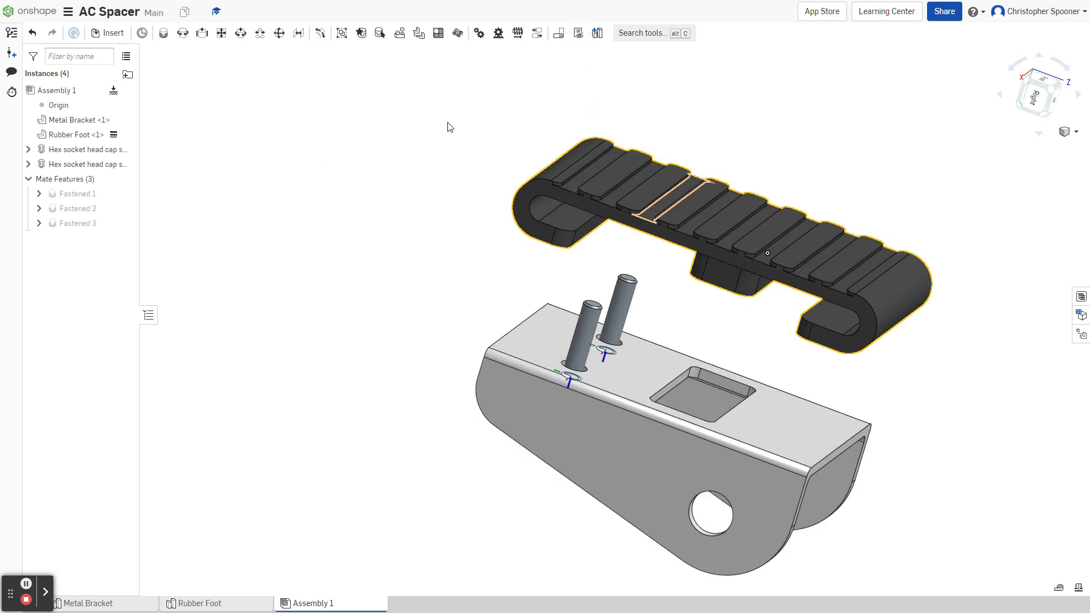
{"action": "left_click", "coordinate": [598, 35]}
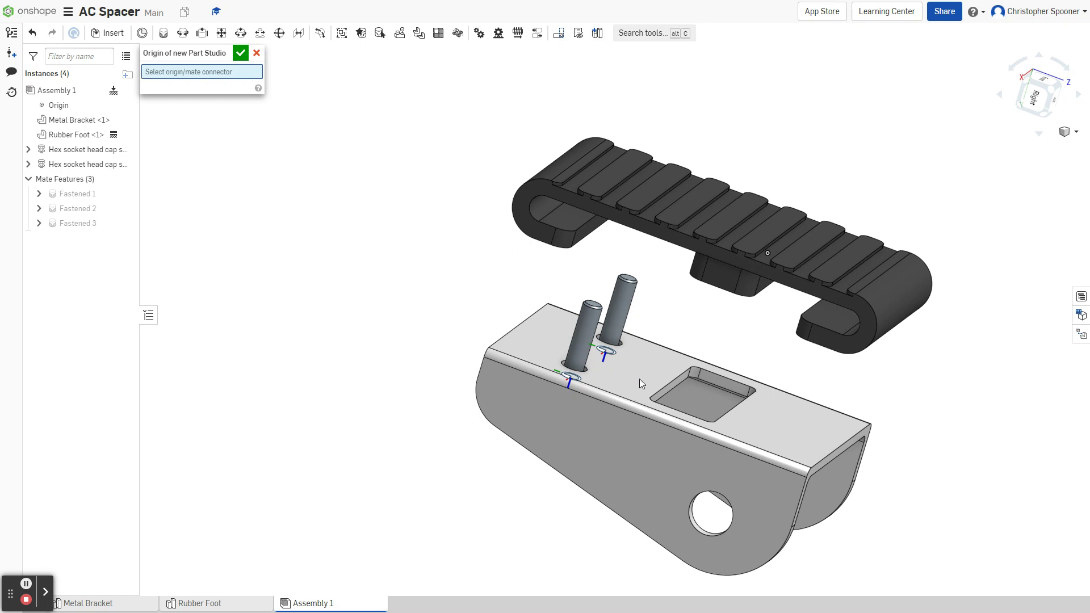
{"action": "left_click", "coordinate": [256, 53]}
Place a mate connector at the centre of the rectangular cutout in the metal bracket's top face and create an in-context Part Studio there
{"action": "left_click", "coordinate": [142, 33]}
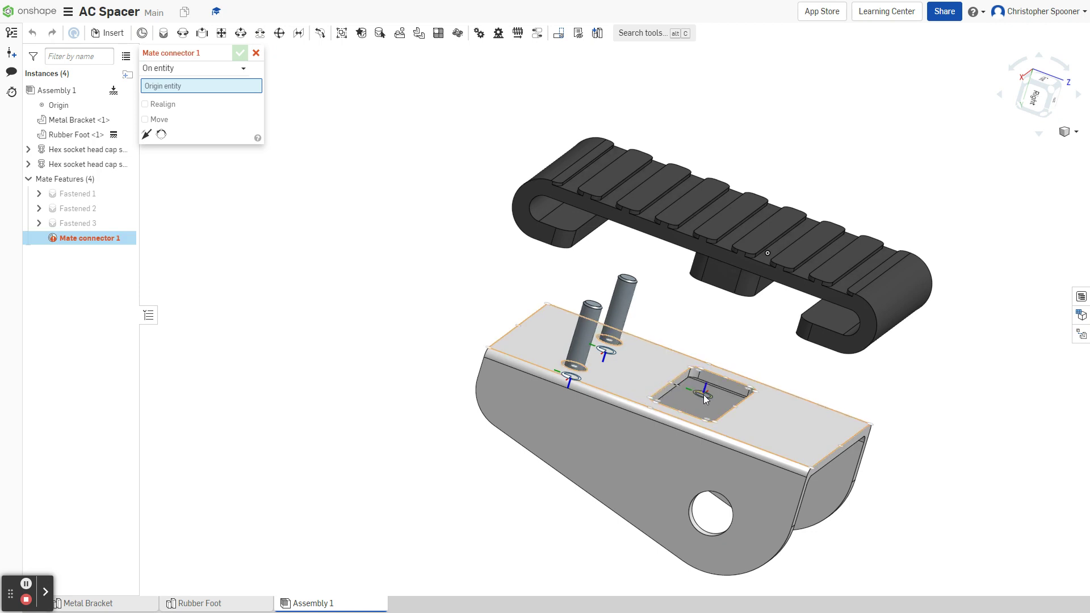
{"action": "left_click", "coordinate": [703, 394]}
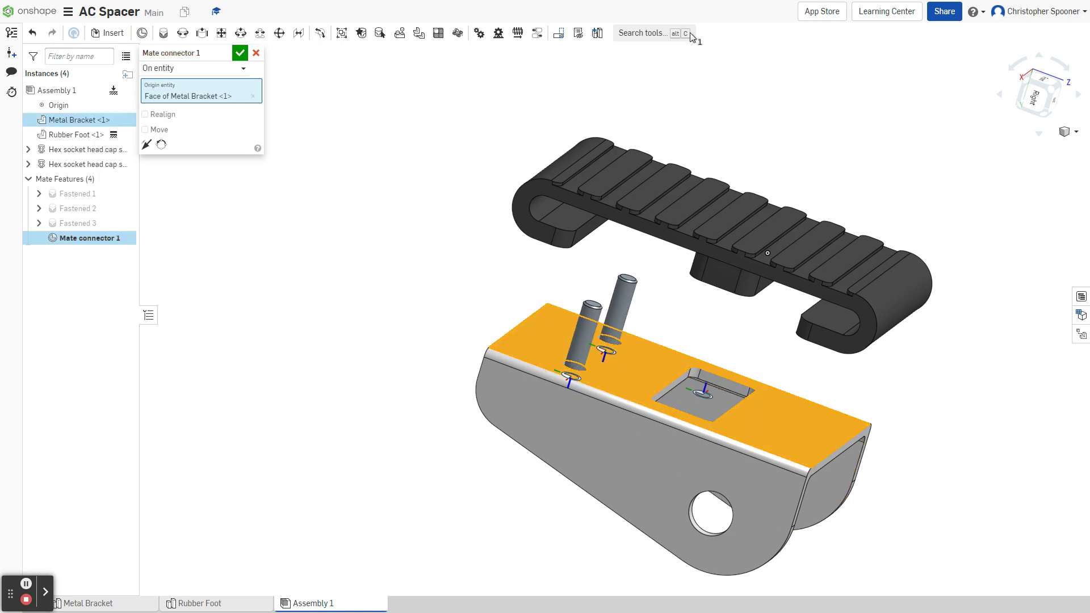
{"action": "left_click", "coordinate": [597, 33]}
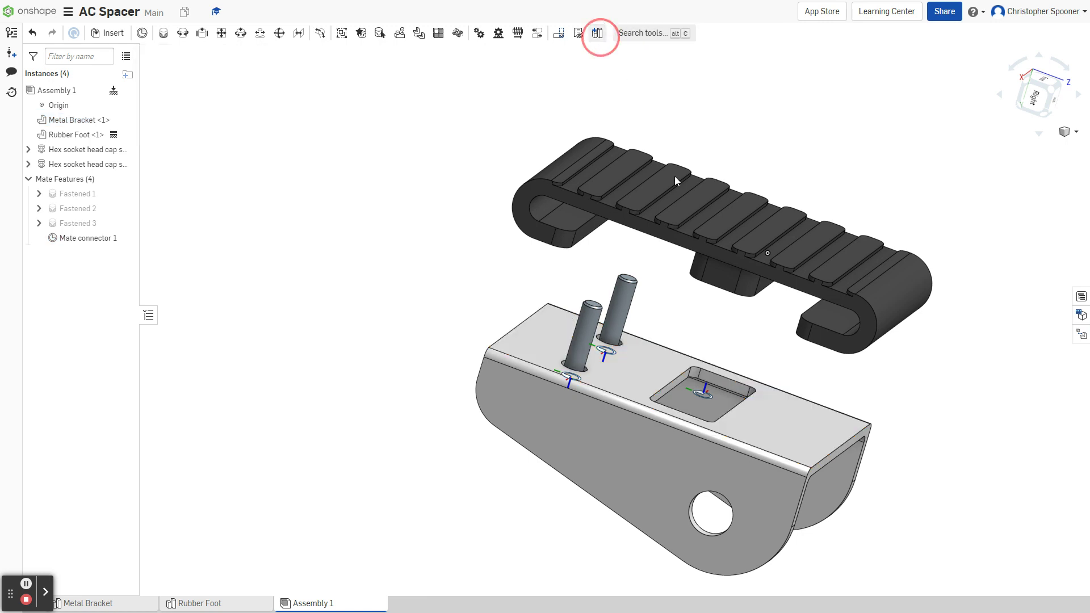
{"action": "left_click", "coordinate": [700, 394]}
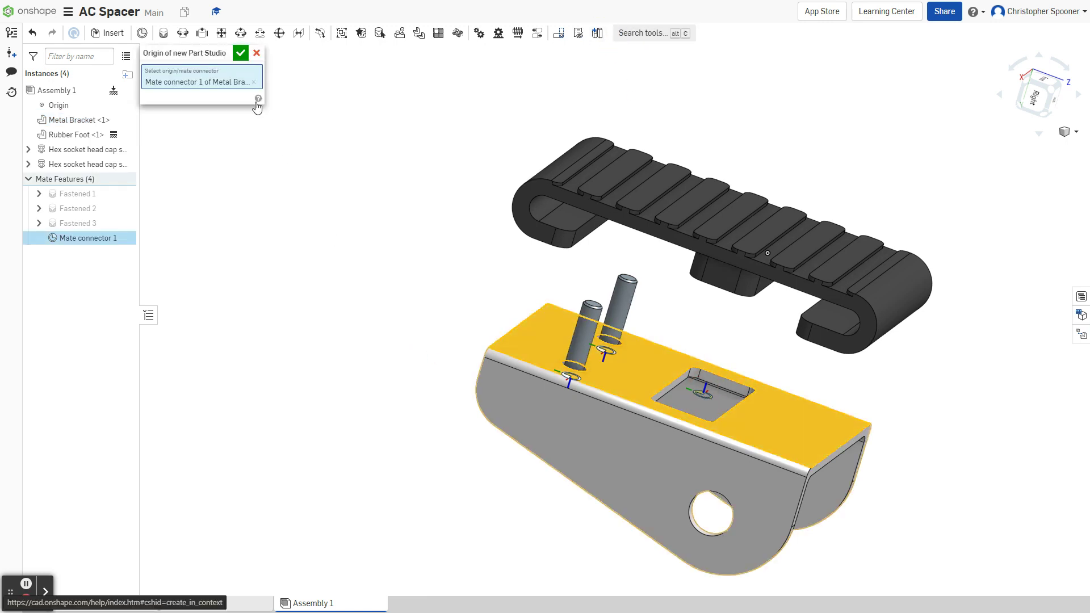
{"action": "left_click", "coordinate": [239, 54]}
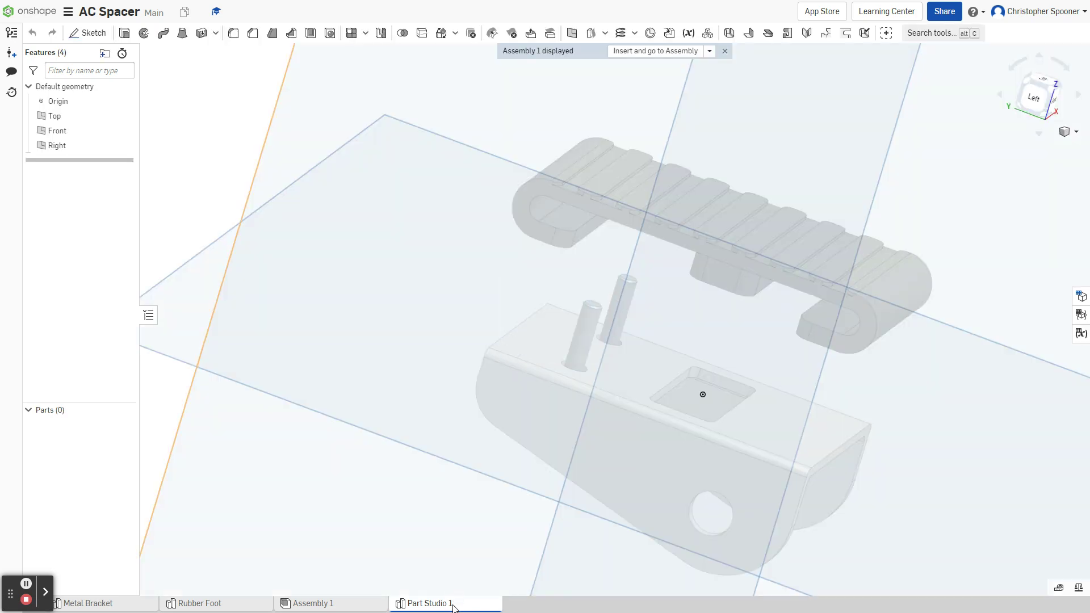
Rename the new Part Studio as Spacer
{"action": "right_click", "coordinate": [463, 603]}
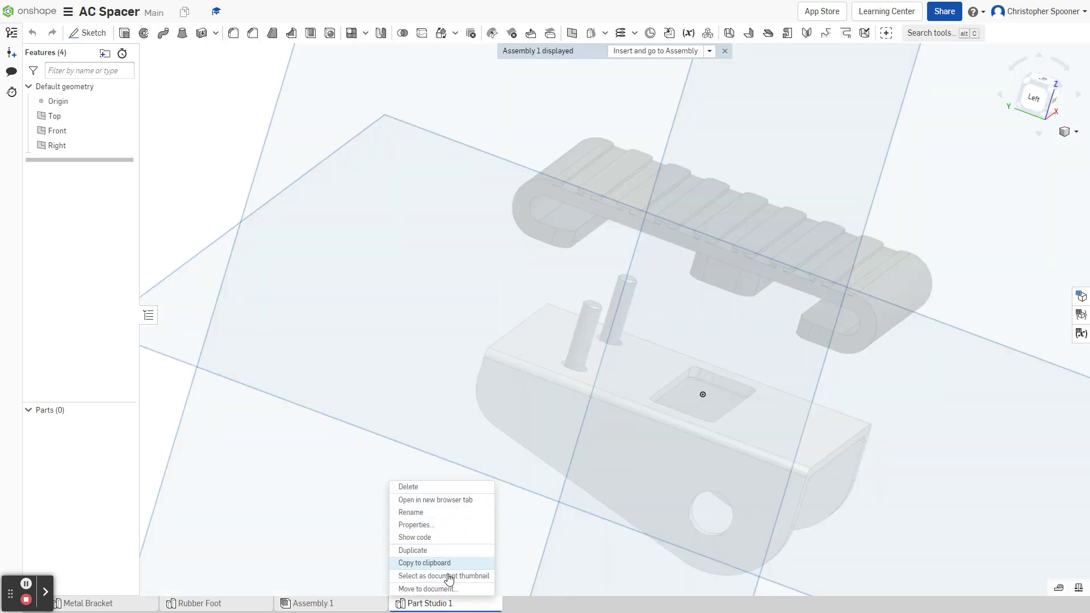
{"action": "left_click", "coordinate": [437, 513]}
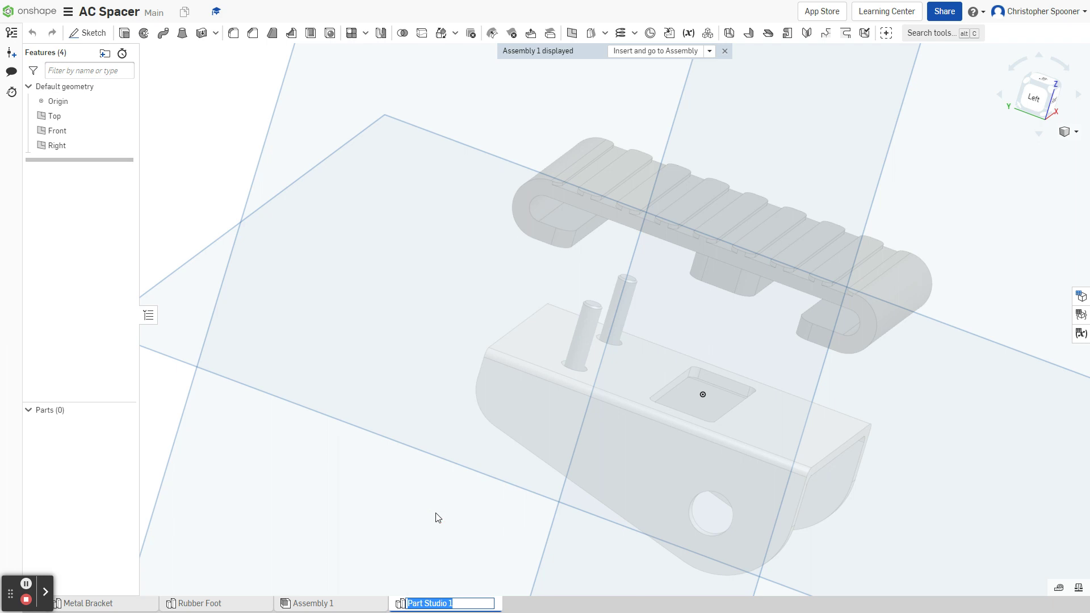
{"action": "type", "text": "Spacer"}
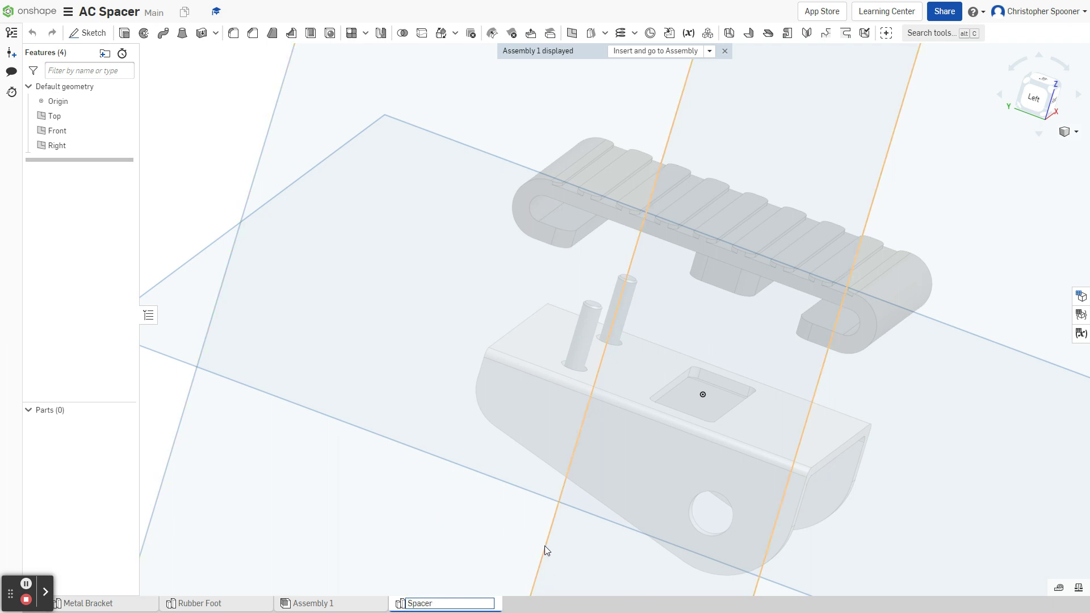
{"action": "key", "text": "Return"}
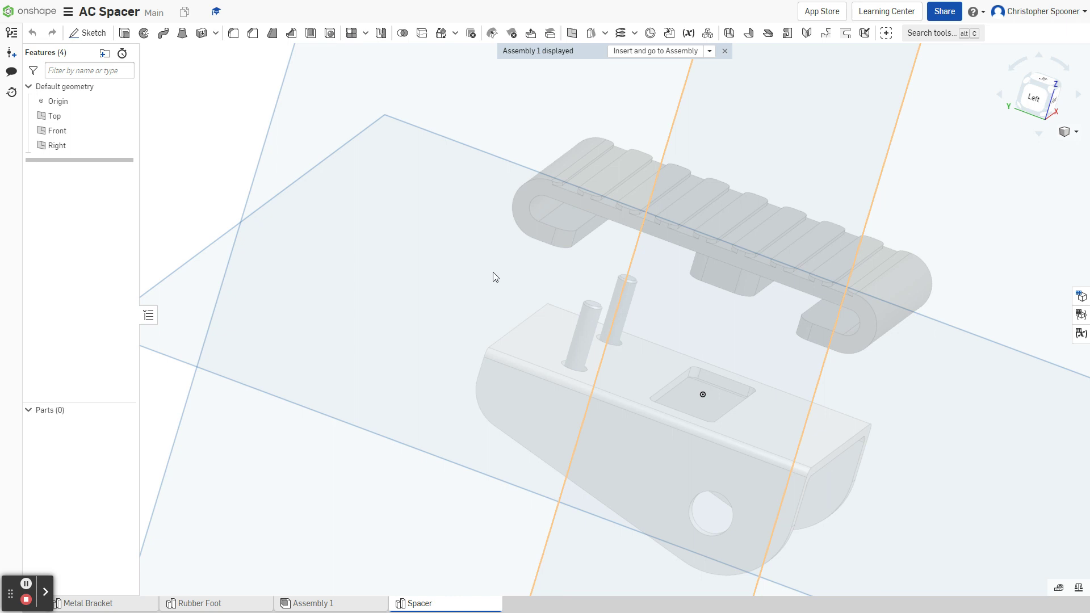
Start a new sketch on the metal bracket's top face
{"action": "left_click", "coordinate": [86, 33]}
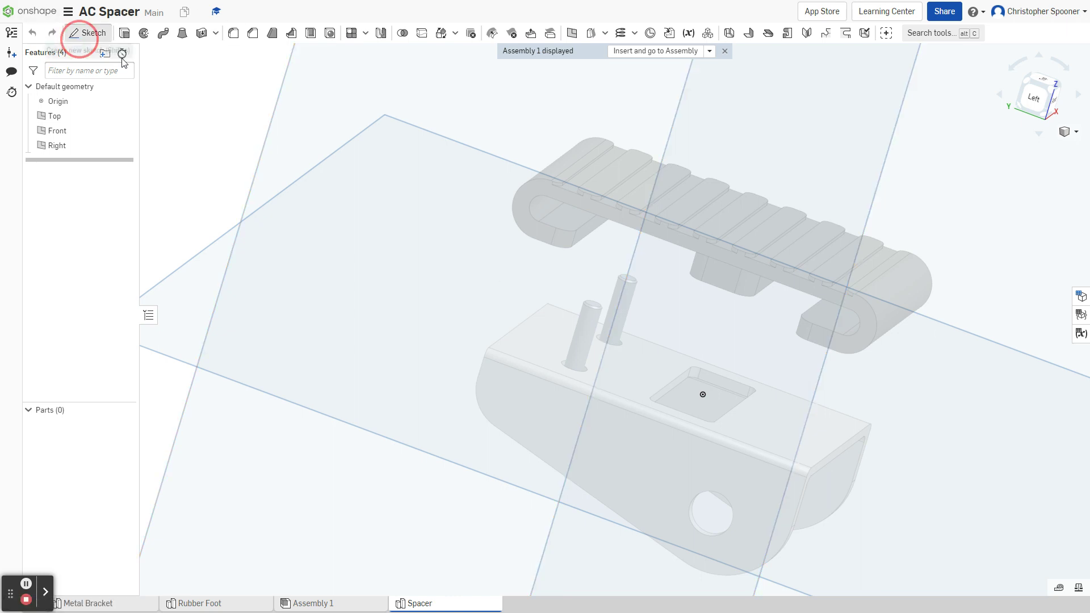
{"action": "left_click", "coordinate": [639, 366]}
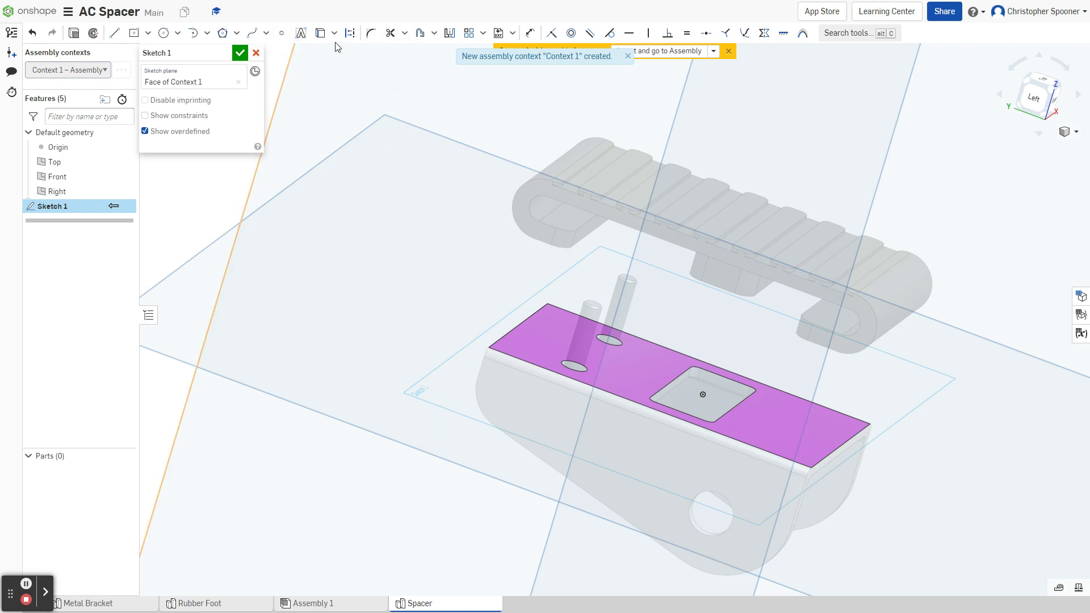
Try to project the outline of the bracket's top face into the sketch as construction geometry
{"action": "left_click", "coordinate": [350, 33]}
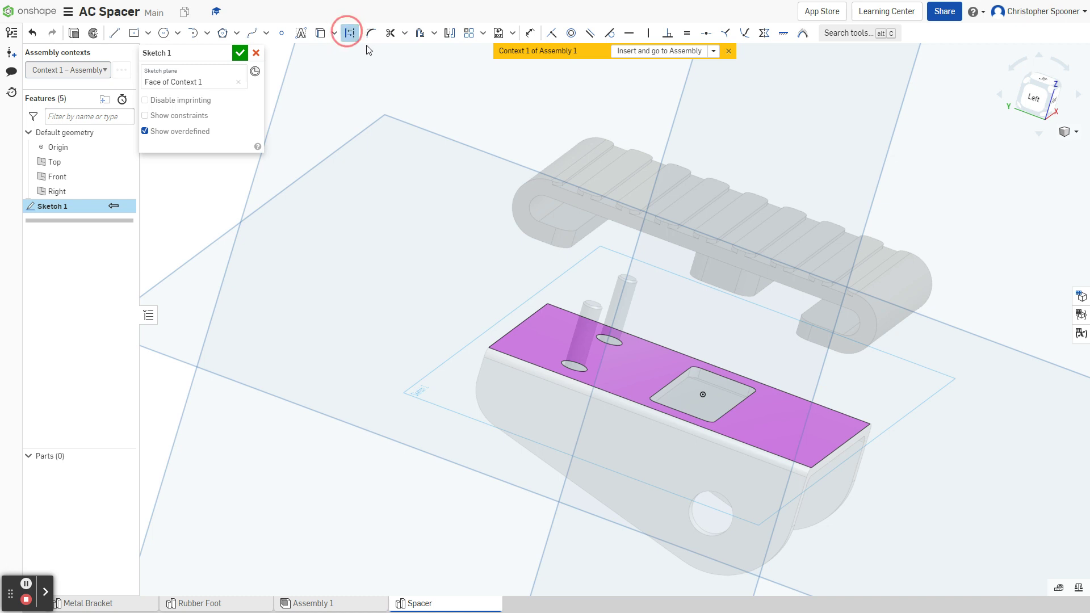
{"action": "left_click", "coordinate": [322, 34]}
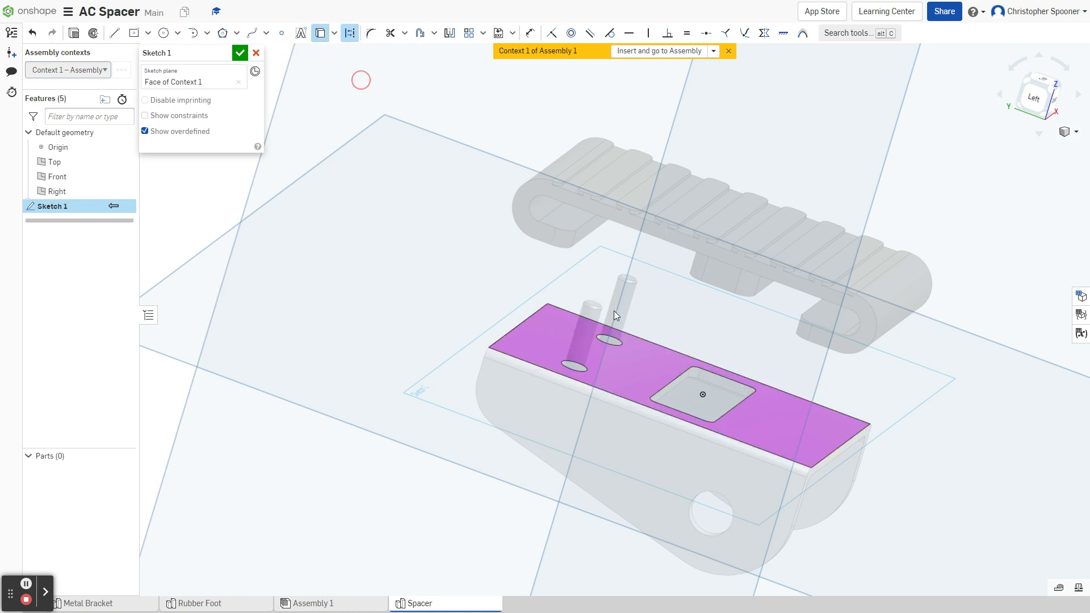
{"action": "left_click", "coordinate": [558, 335]}
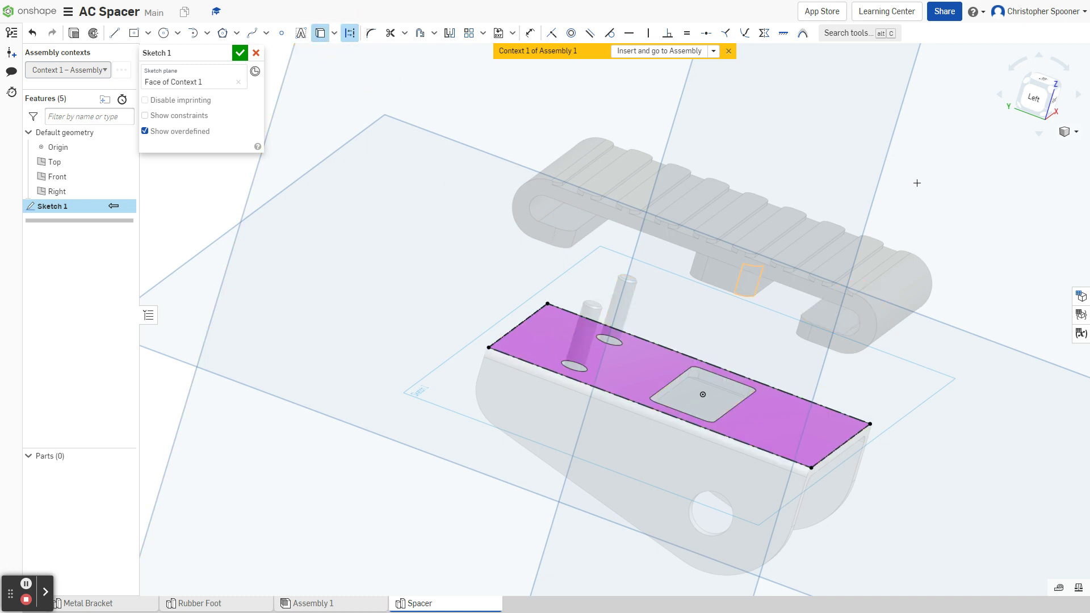
{"action": "mouse_move", "coordinate": [988, 178]}
{"action": "right_mouse_down"}
{"action": "mouse_move", "coordinate": [983, 197]}
{"action": "mouse_move", "coordinate": [774, 179]}
{"action": "right_mouse_up"}
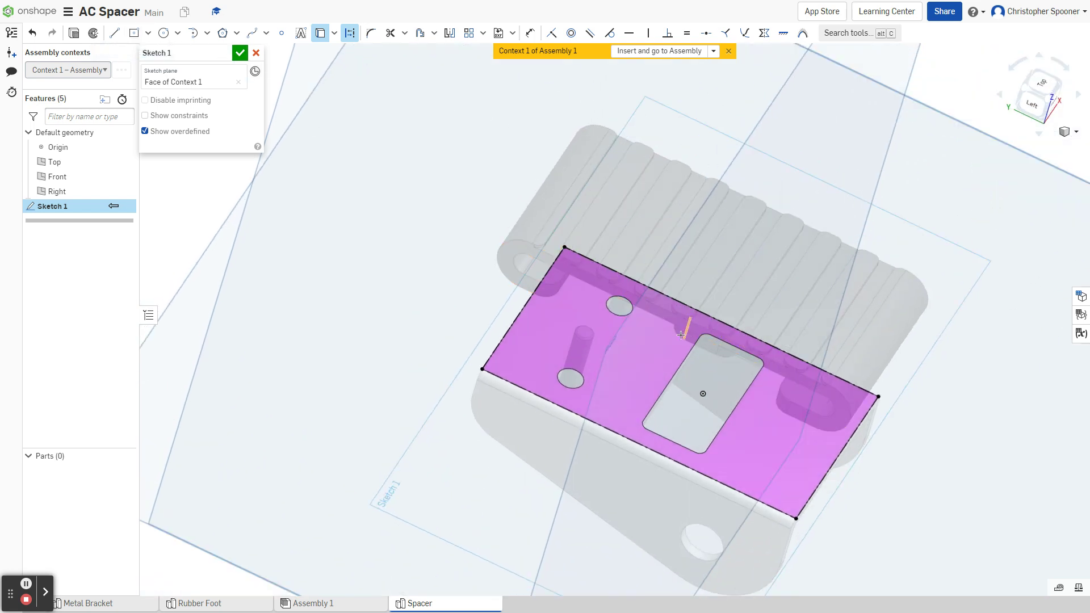
{"action": "left_click", "coordinate": [580, 237]}
{"action": "key", "text": "ctrl+z"}
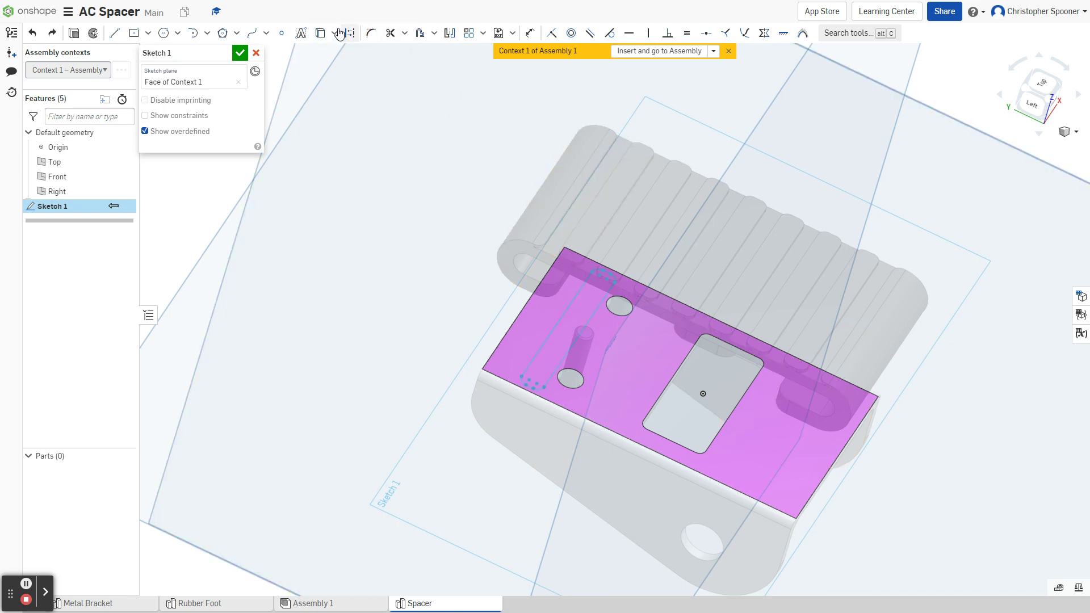
Project the outer outline of the bracket's top face into the sketch as regular geometry
{"action": "left_click", "coordinate": [320, 33]}
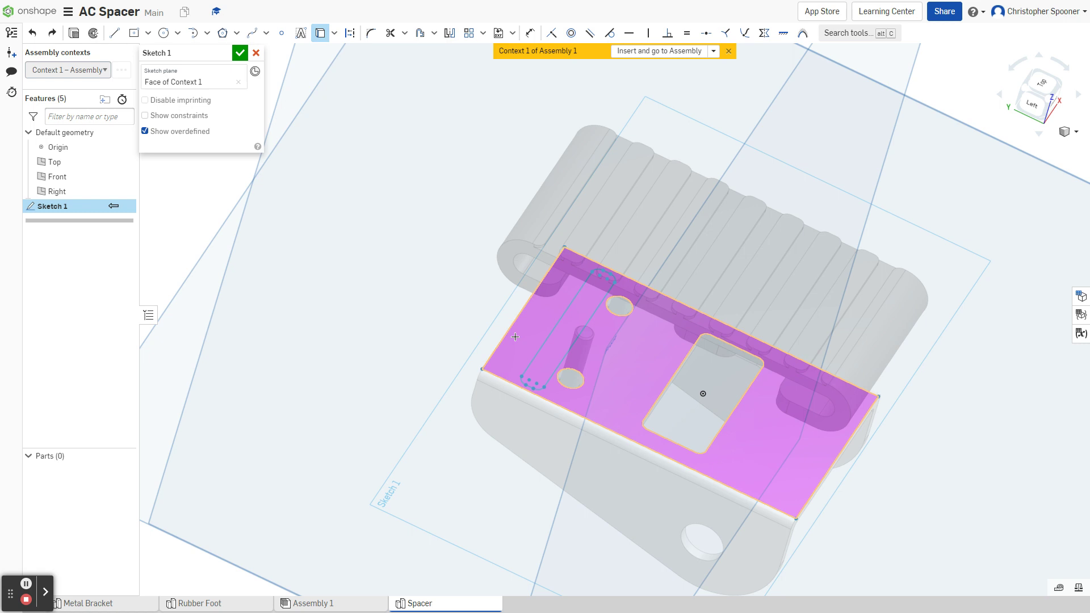
{"action": "left_click", "coordinate": [515, 337]}
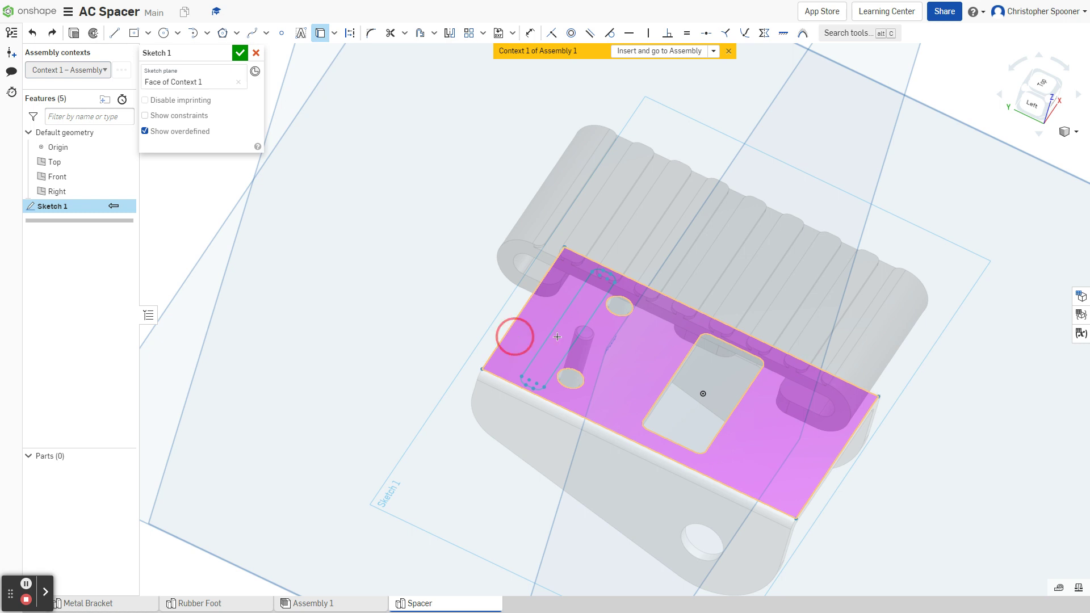
Try to project the edge of one screw hole into the sketch as construction geometry
{"action": "left_click", "coordinate": [353, 37]}
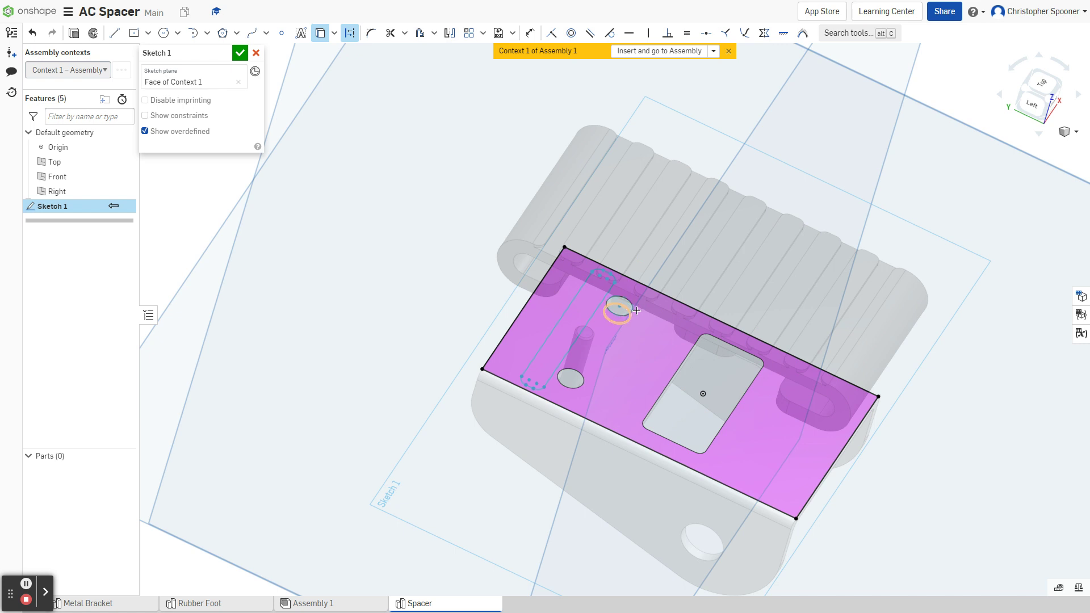
{"action": "scroll", "coordinate": [637, 311], "scroll_direction": "up", "scroll_amount": 6}
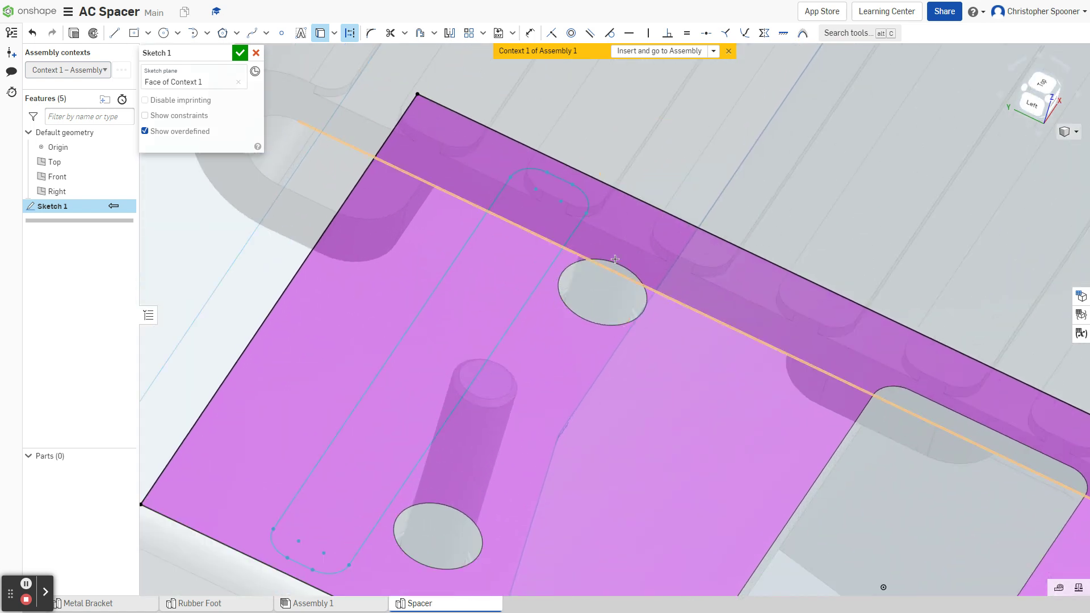
{"action": "left_click", "coordinate": [561, 287]}
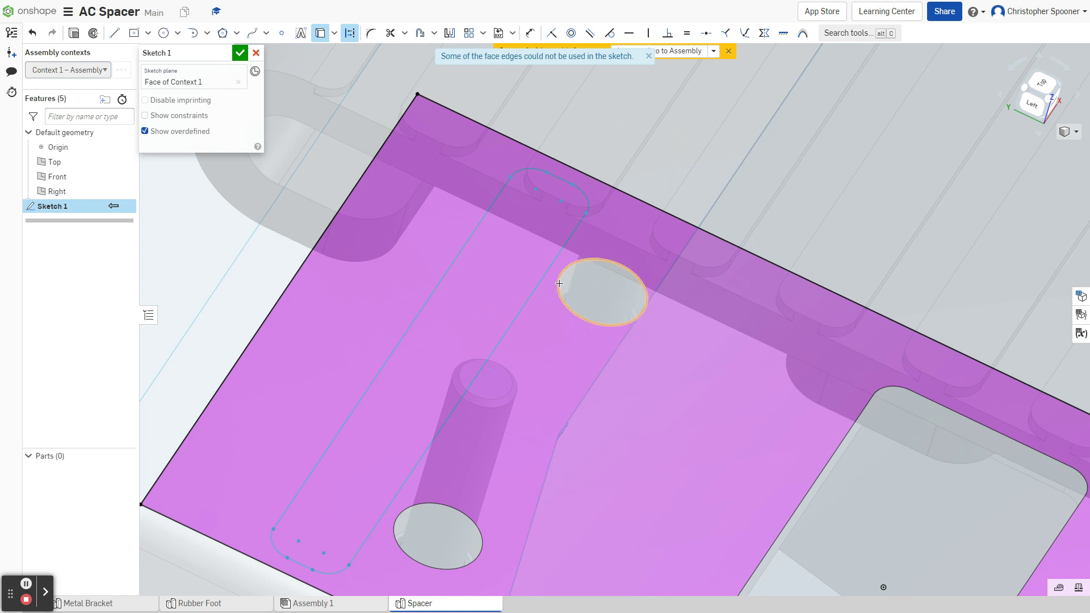
{"action": "left_click", "coordinate": [561, 285]}
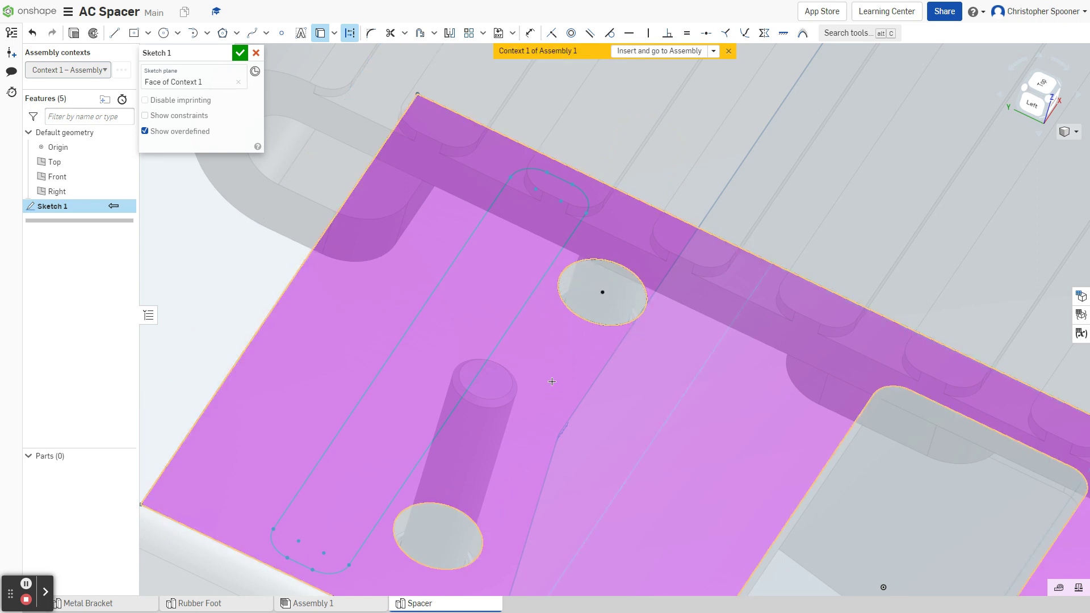
{"action": "key", "text": "Escape"}
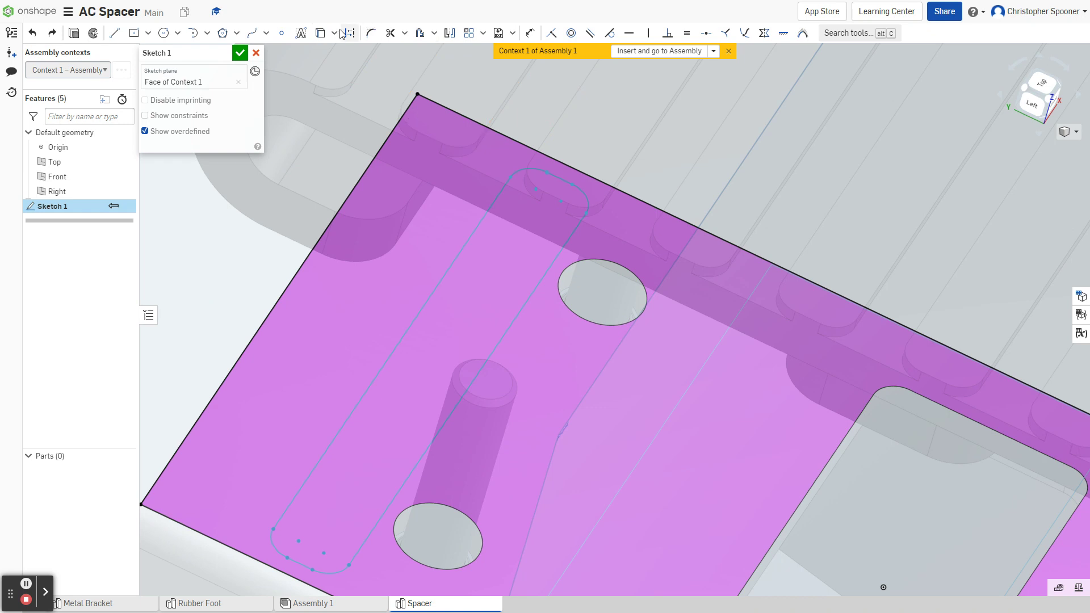
Project the circular edges of both screw holes into the sketch as regular geometry
{"action": "left_click", "coordinate": [321, 32]}
{"action": "left_click", "coordinate": [602, 324]}
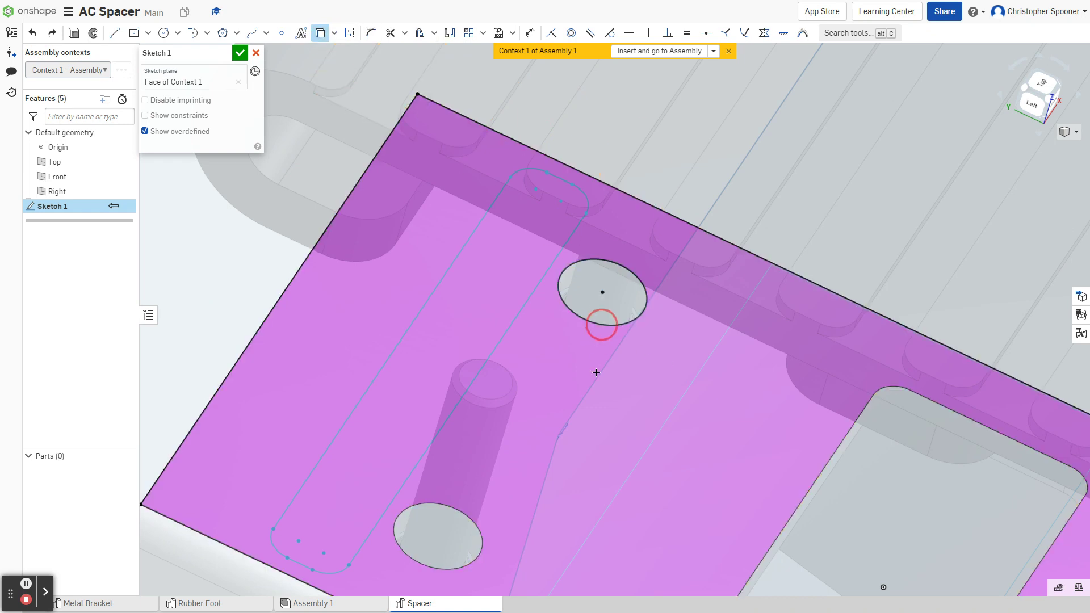
{"action": "left_click", "coordinate": [476, 527]}
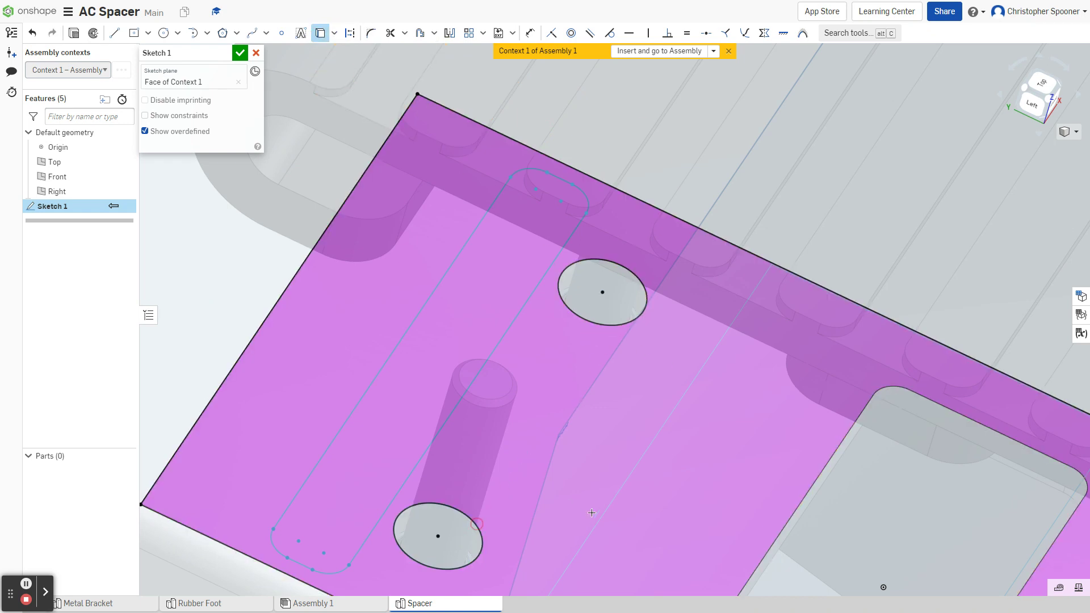
{"action": "middle_click_drag", "start_coordinate": [597, 519], "coordinate": [481, 336]}
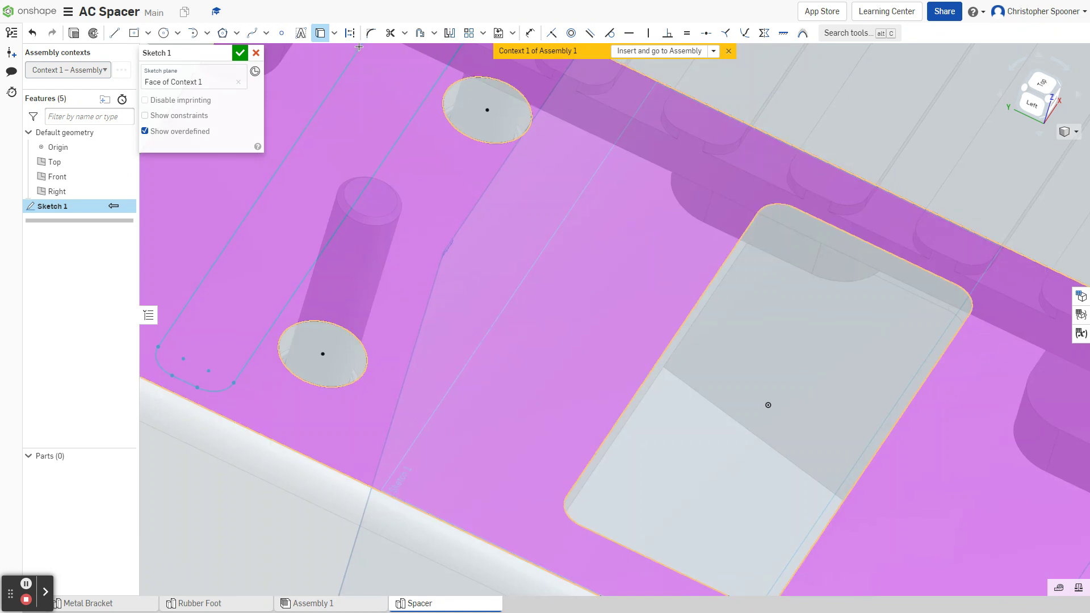
{"action": "left_click", "coordinate": [344, 35]}
{"action": "left_click", "coordinate": [685, 230]}
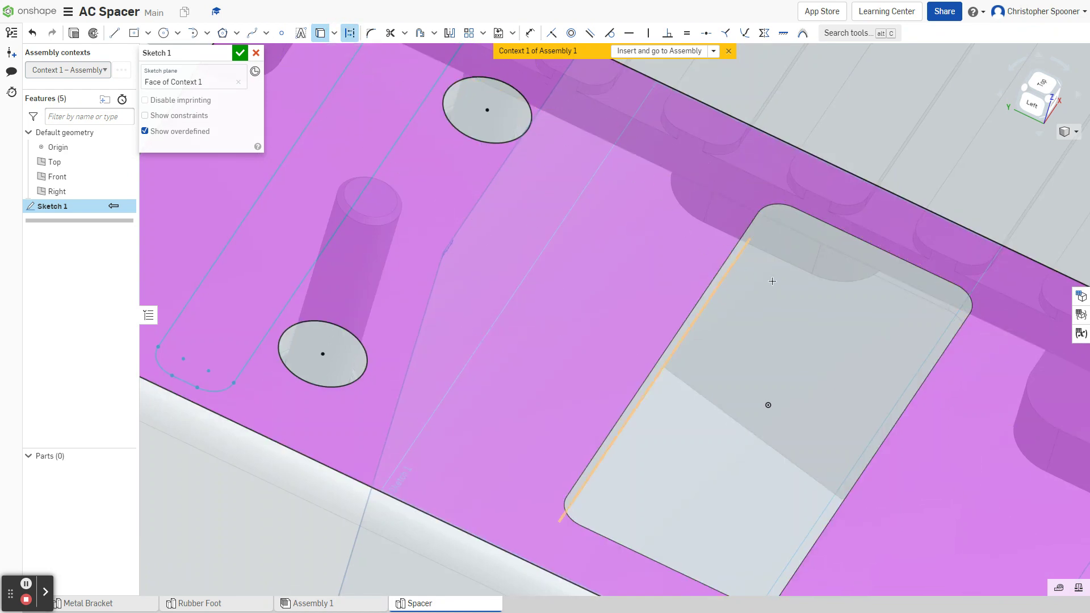
{"action": "scroll", "coordinate": [761, 272], "scroll_direction": "down", "scroll_amount": 3}
{"action": "scroll", "coordinate": [761, 271], "scroll_direction": "down", "scroll_amount": 2}
{"action": "scroll", "coordinate": [761, 272], "scroll_direction": "up", "scroll_amount": 3}
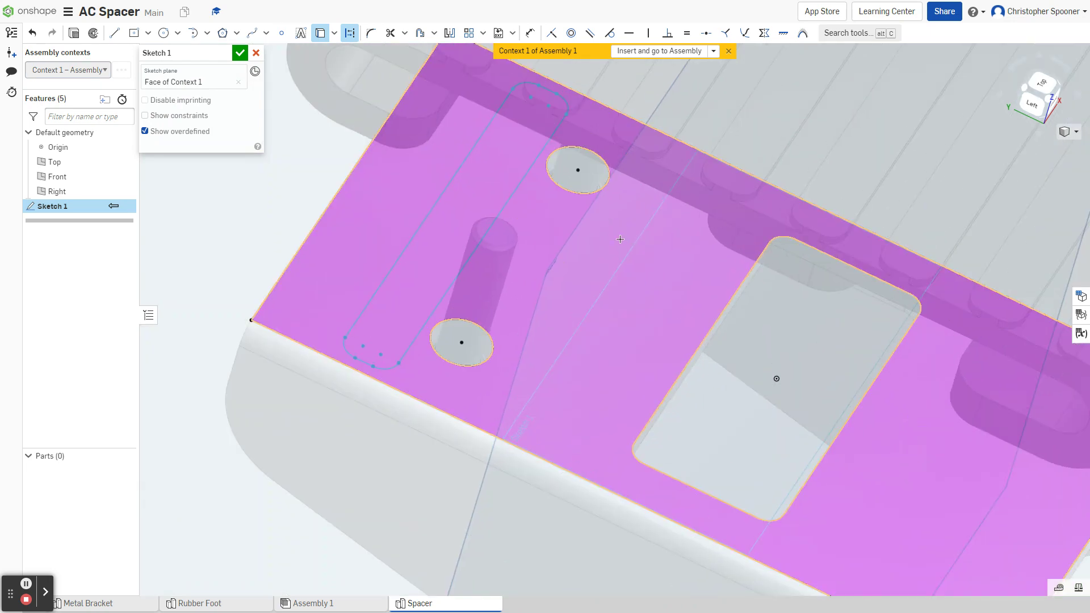
Extrude the sketched outline with its two screw holes upward as a new solid, 1 in deep
{"action": "key", "text": "e"}
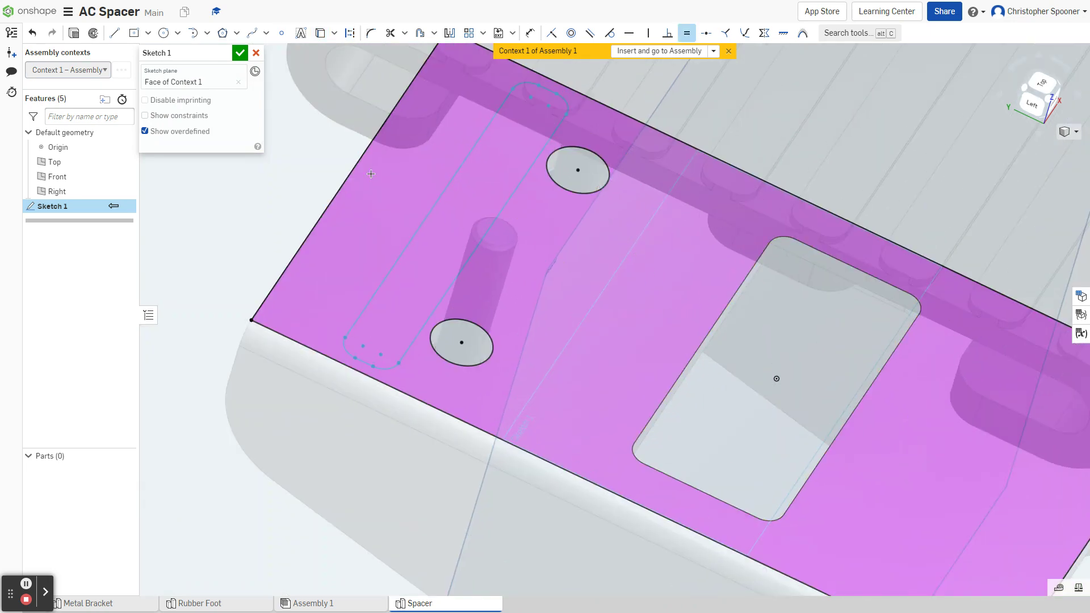
{"action": "key", "text": "shift+e"}
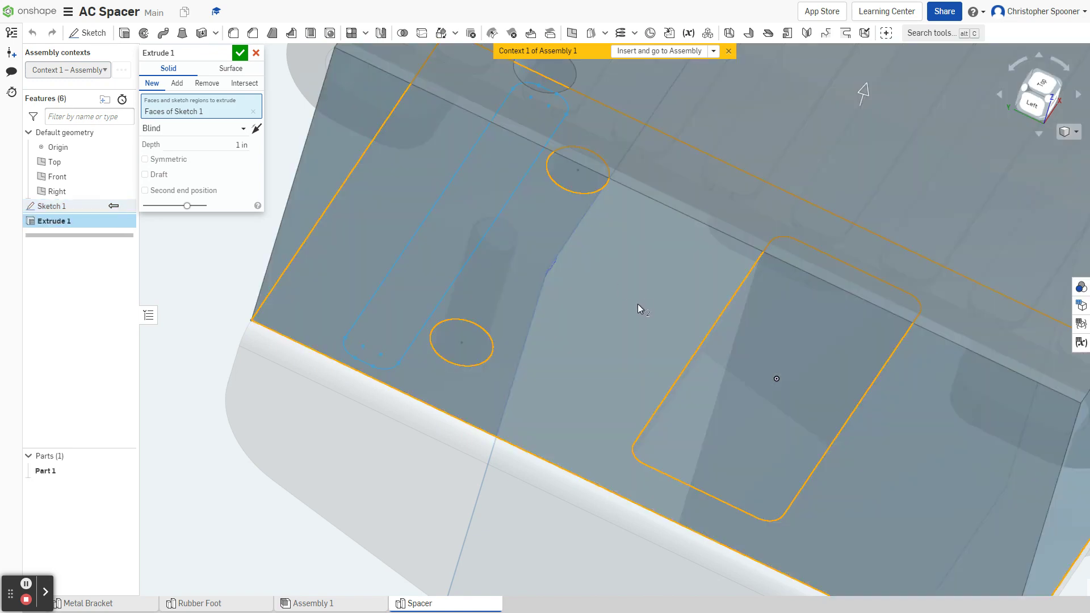
{"action": "right_click_drag", "start_coordinate": [638, 304], "coordinate": [647, 266]}
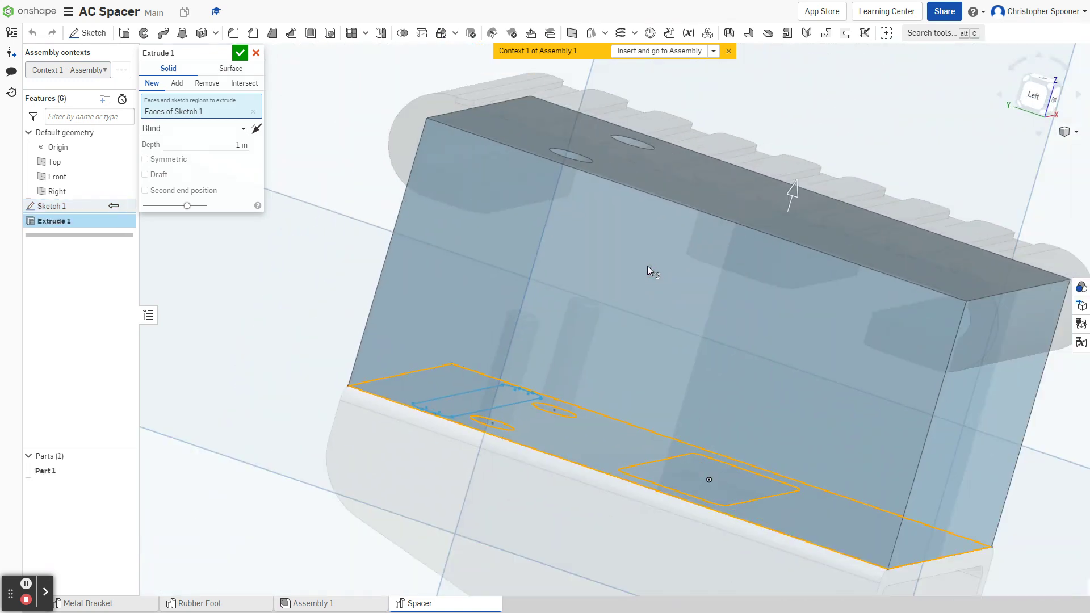
{"action": "left_click", "coordinate": [240, 53]}
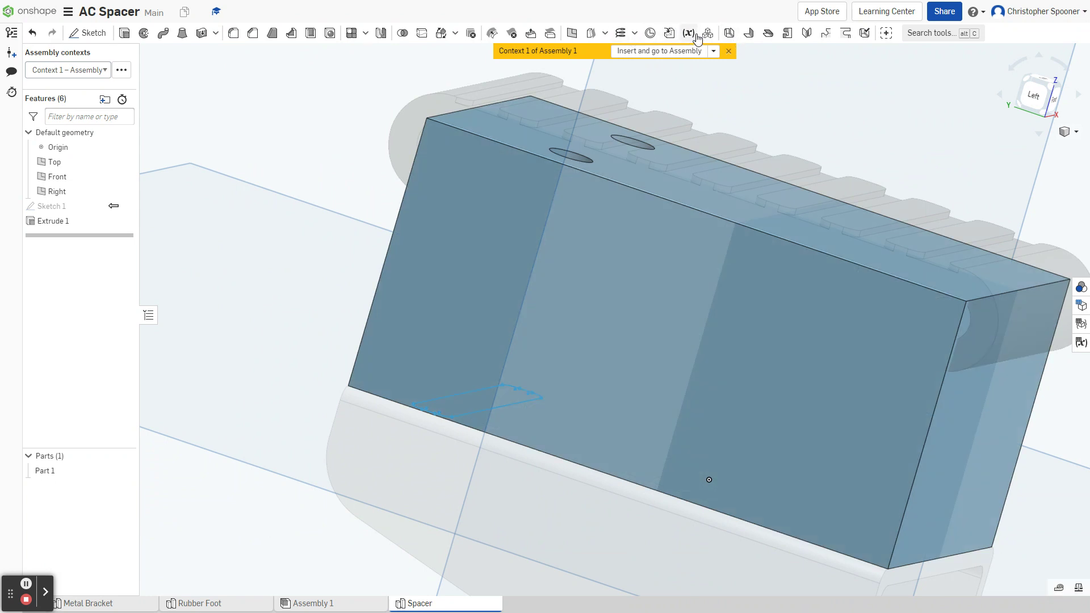
Create a length variable named Thickness with a value of 1 in and move it ahead of the first sketch in the feature order
{"action": "left_click", "coordinate": [689, 33]}
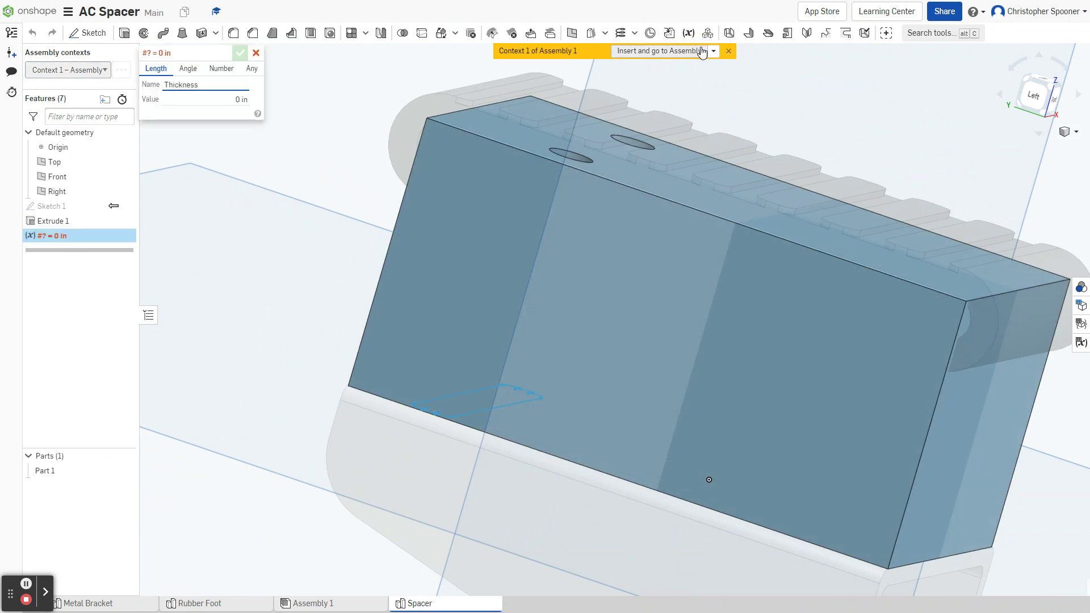
{"action": "type", "text": "Thickness"}
{"action": "key", "text": "Tab"}
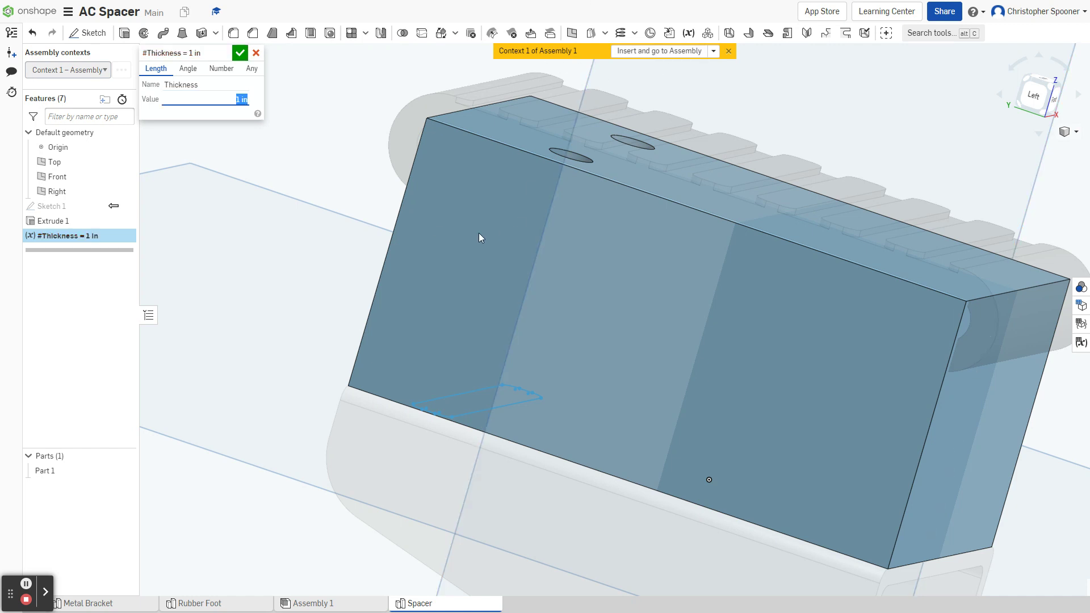
{"action": "left_click", "coordinate": [67, 216]}
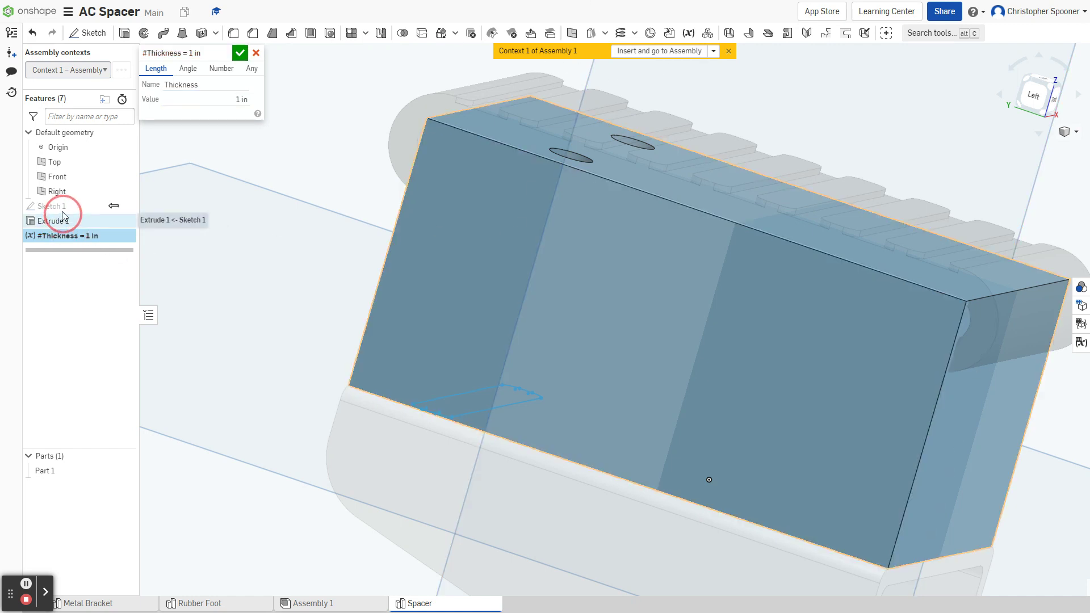
{"action": "left_click", "coordinate": [240, 52]}
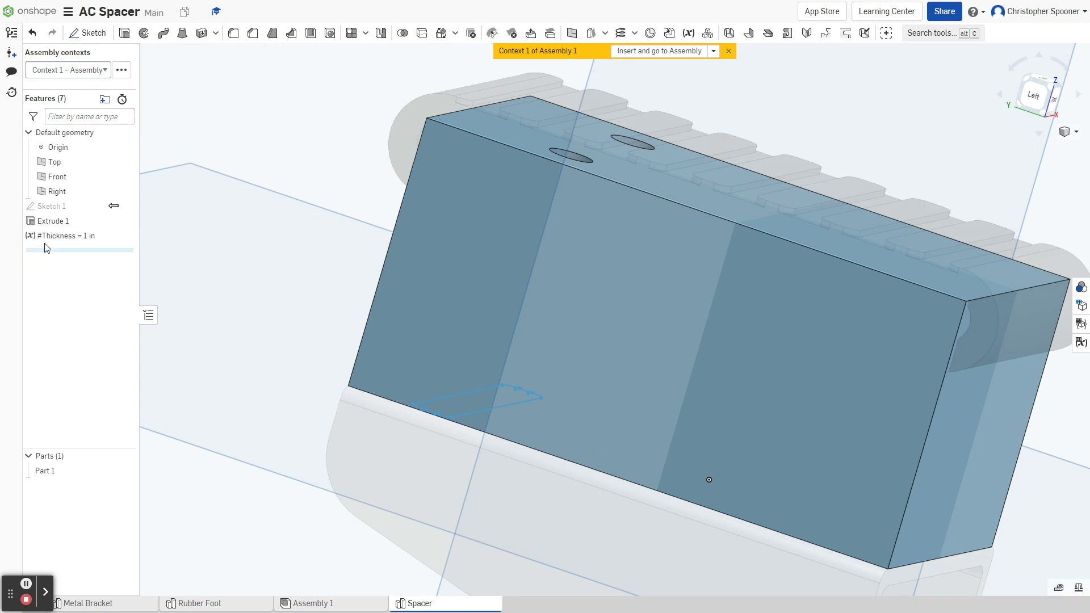
{"action": "left_click_drag", "start_coordinate": [45, 236], "coordinate": [50, 202]}
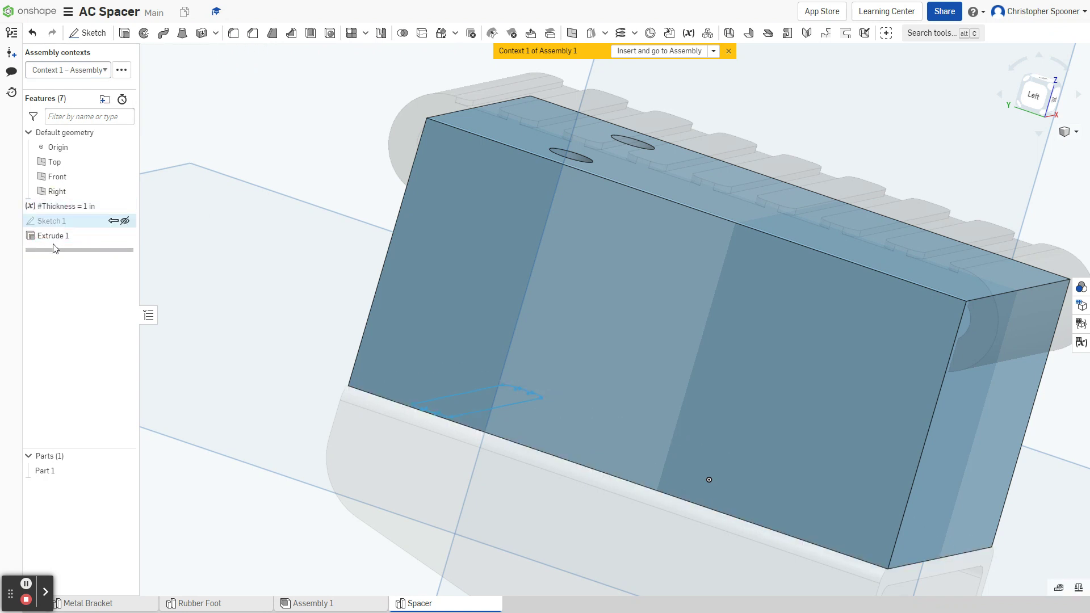
Set the spacer extrusion's depth to the variable #Thickness
{"action": "double_click", "coordinate": [53, 235]}
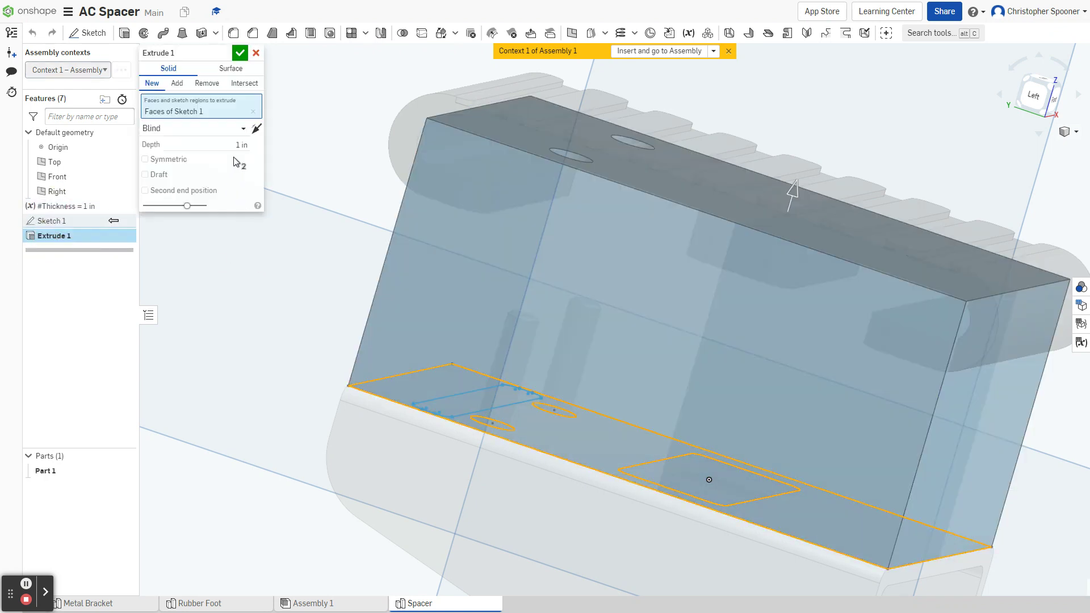
{"action": "left_click", "coordinate": [241, 145]}
{"action": "type", "text": "#Th"}
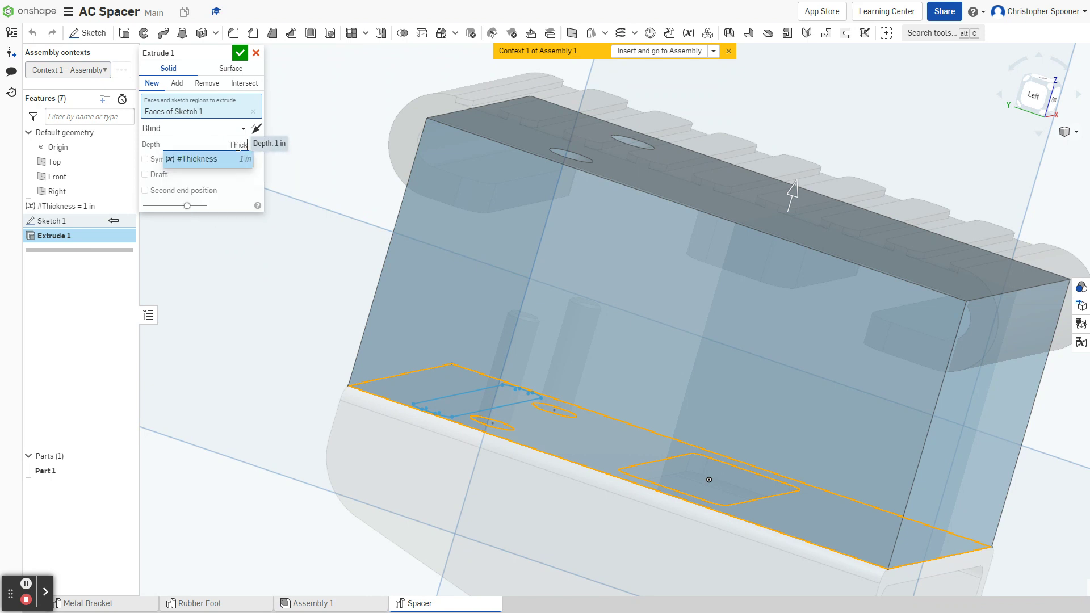
{"action": "type", "text": "ickness"}
{"action": "key", "text": "Return"}
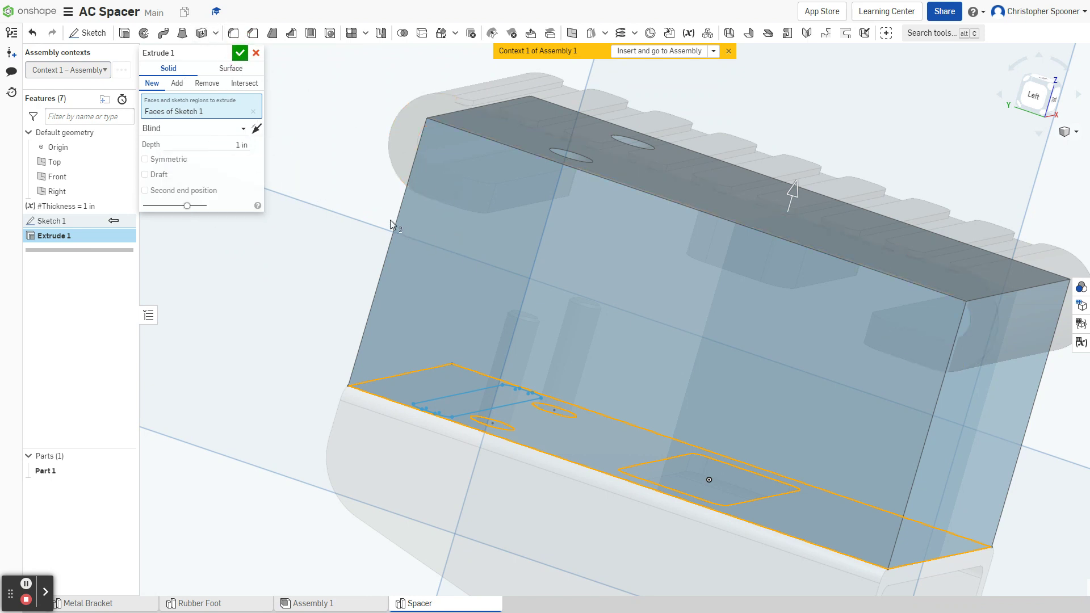
{"action": "left_click", "coordinate": [240, 53]}
Start a new sketch on the bottom face of the extruded spacer block
{"action": "right_click_drag", "start_coordinate": [483, 306], "coordinate": [490, 241]}
{"action": "right_click_drag", "start_coordinate": [572, 293], "coordinate": [585, 278]}
{"action": "left_click", "coordinate": [88, 33]}
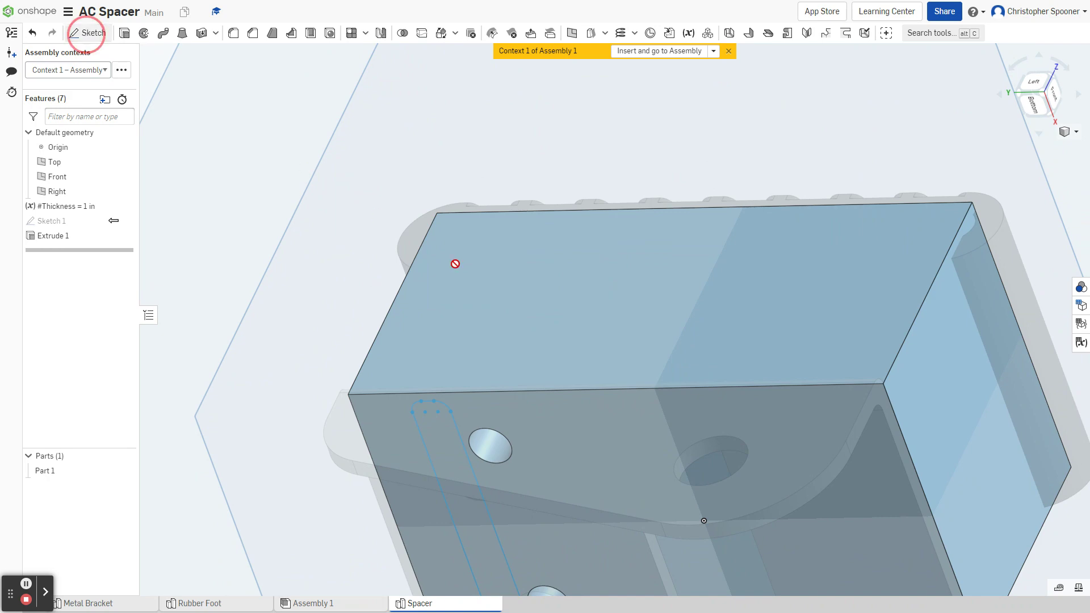
{"action": "left_click", "coordinate": [484, 243]}
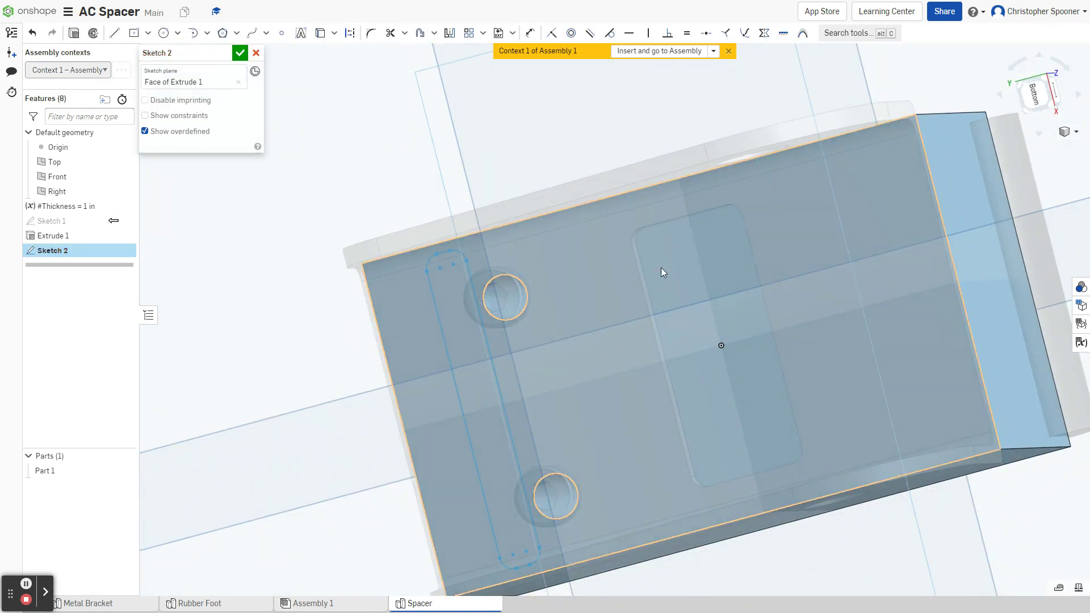
{"action": "left_click", "coordinate": [701, 274]}
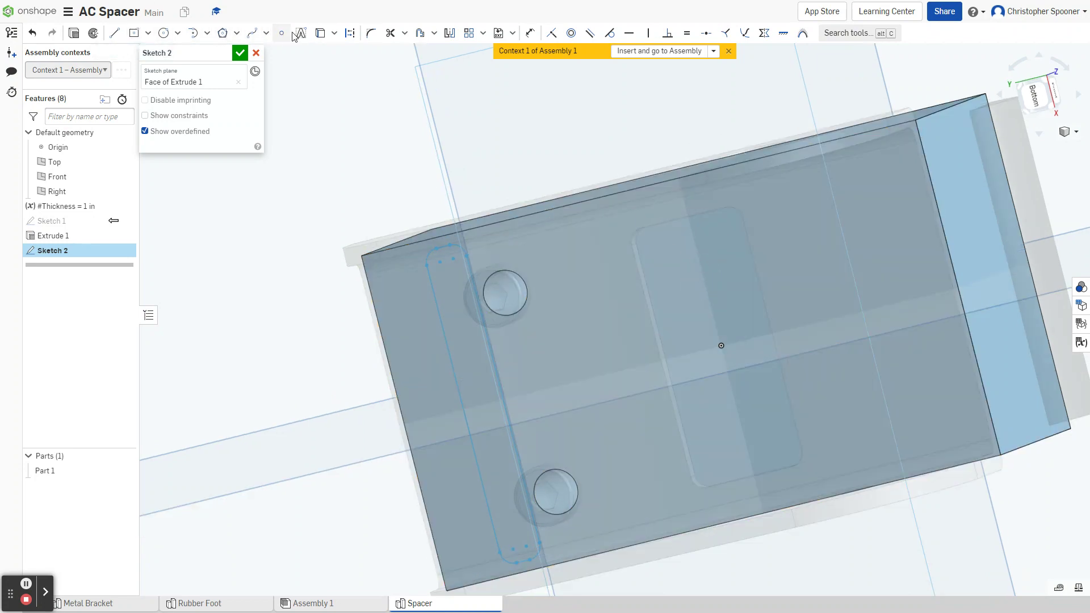
Project the bracket face's outer outline and all edges of its rounded rectangular window into the sketch as construction geometry
{"action": "left_click", "coordinate": [318, 39]}
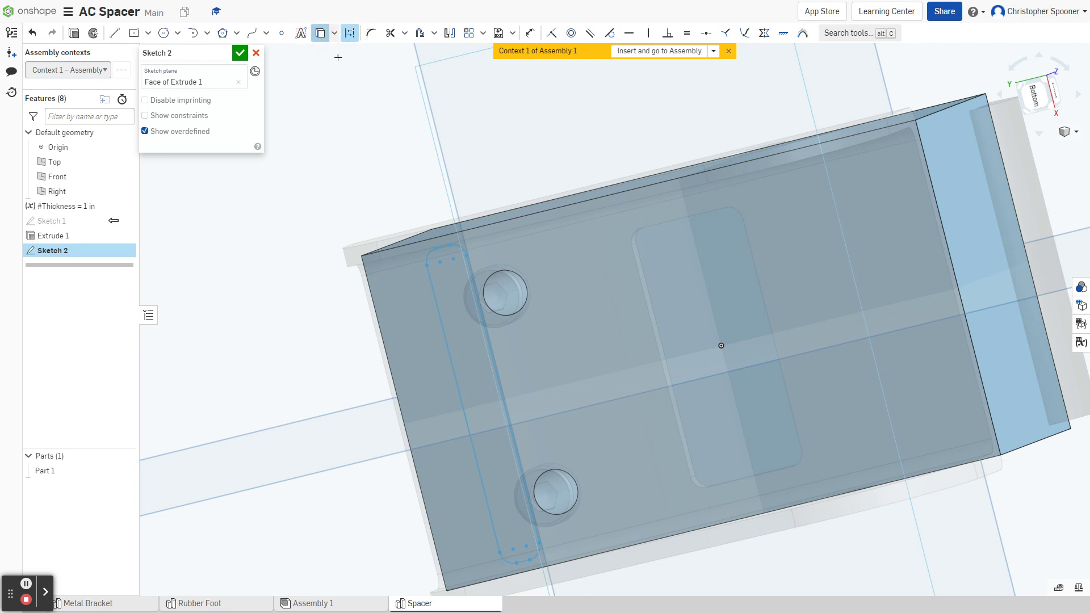
{"action": "left_click", "coordinate": [643, 219]}
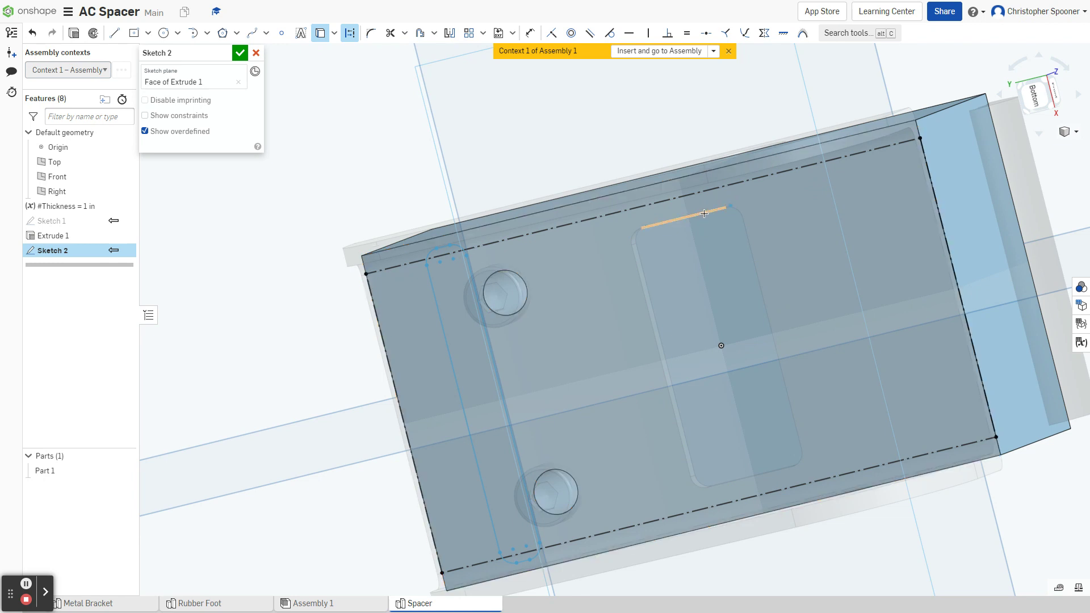
{"action": "left_click", "coordinate": [731, 208]}
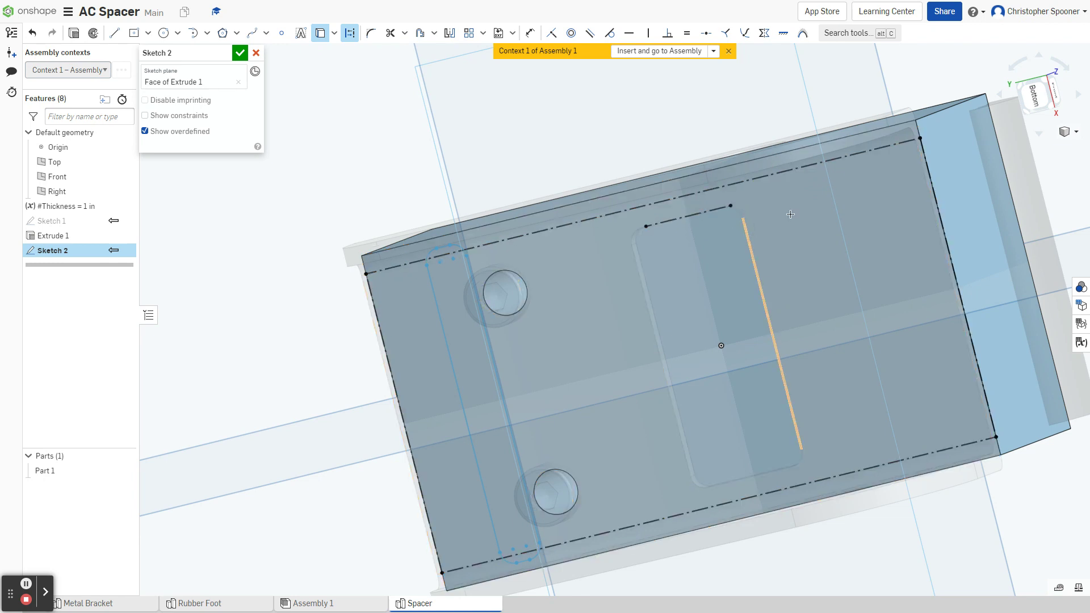
{"action": "left_click", "coordinate": [748, 235]}
{"action": "left_click", "coordinate": [1035, 94]}
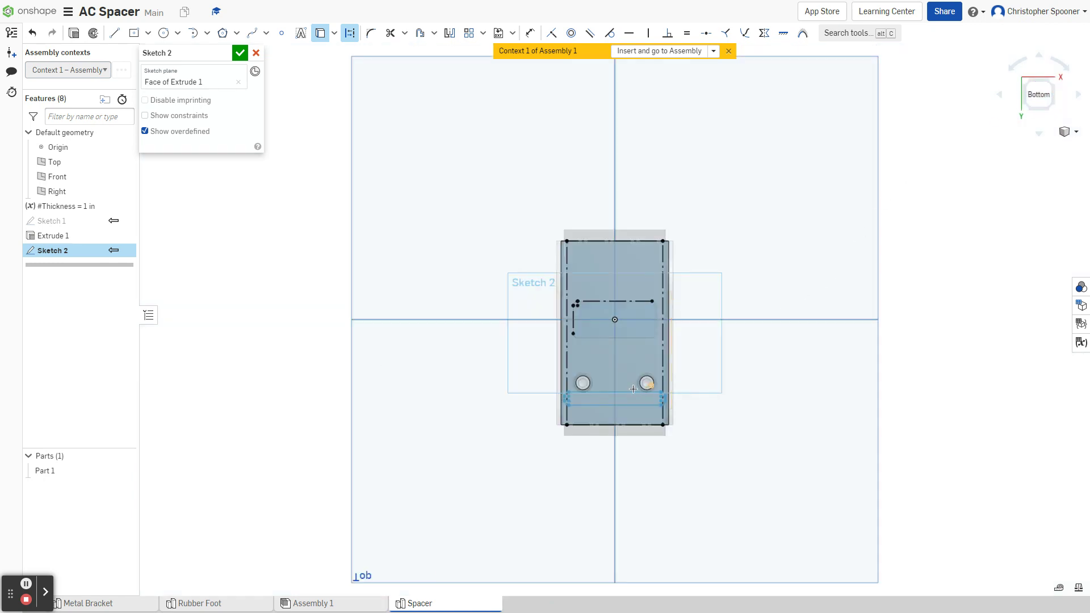
{"action": "scroll", "coordinate": [633, 389], "scroll_direction": "up", "scroll_amount": 10}
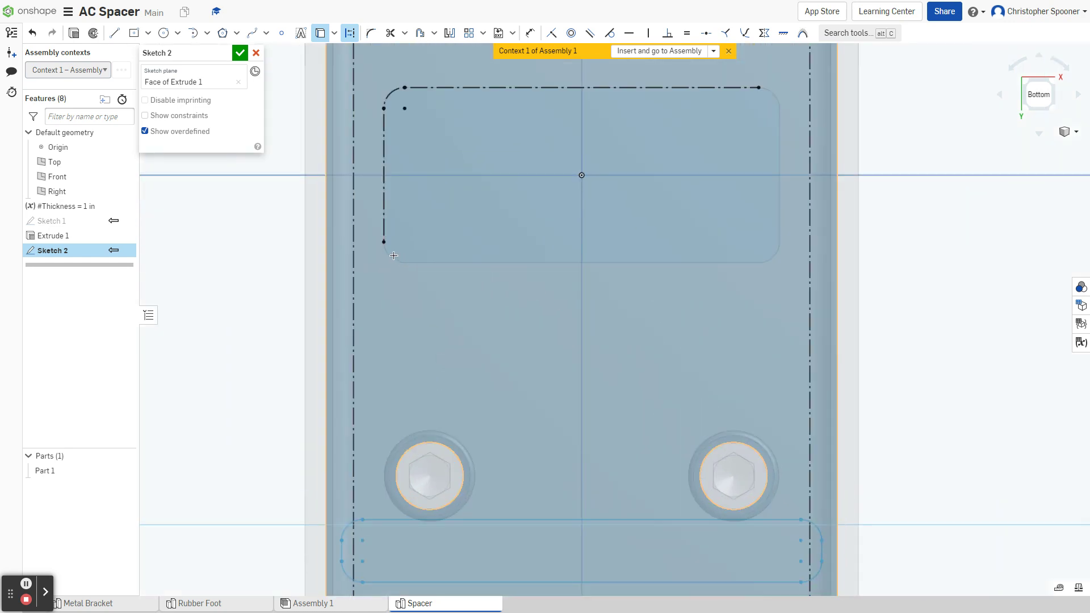
{"action": "left_click", "coordinate": [393, 256]}
{"action": "left_click", "coordinate": [543, 262]}
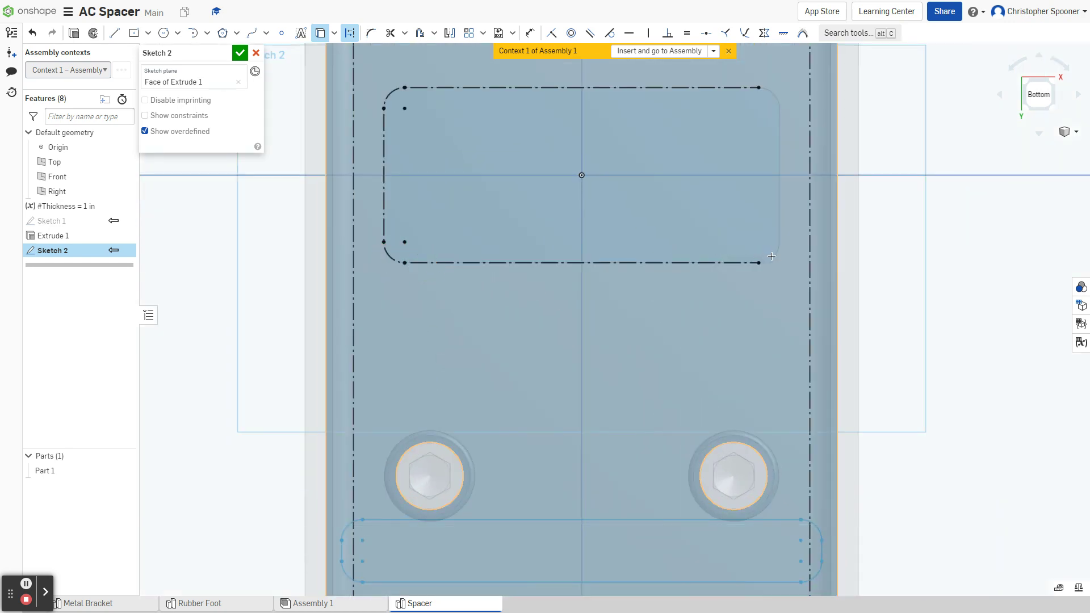
{"action": "left_click", "coordinate": [772, 257]}
{"action": "left_click", "coordinate": [782, 215]}
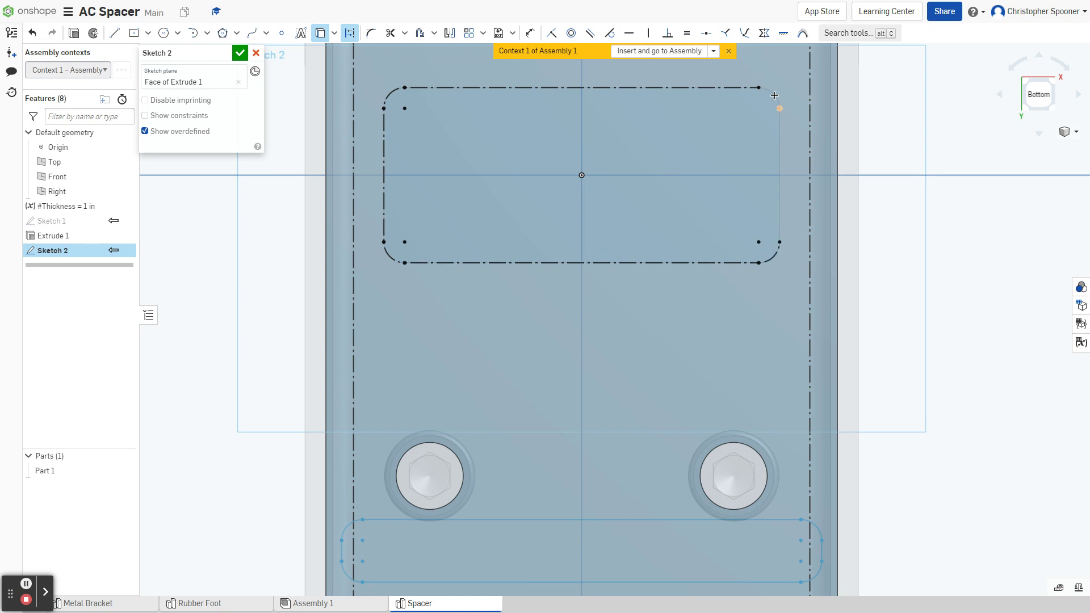
{"action": "left_click", "coordinate": [775, 96]}
Try to offset the complete outline of the rounded rectangular window inward by 0.25 in
{"action": "left_click", "coordinate": [420, 33]}
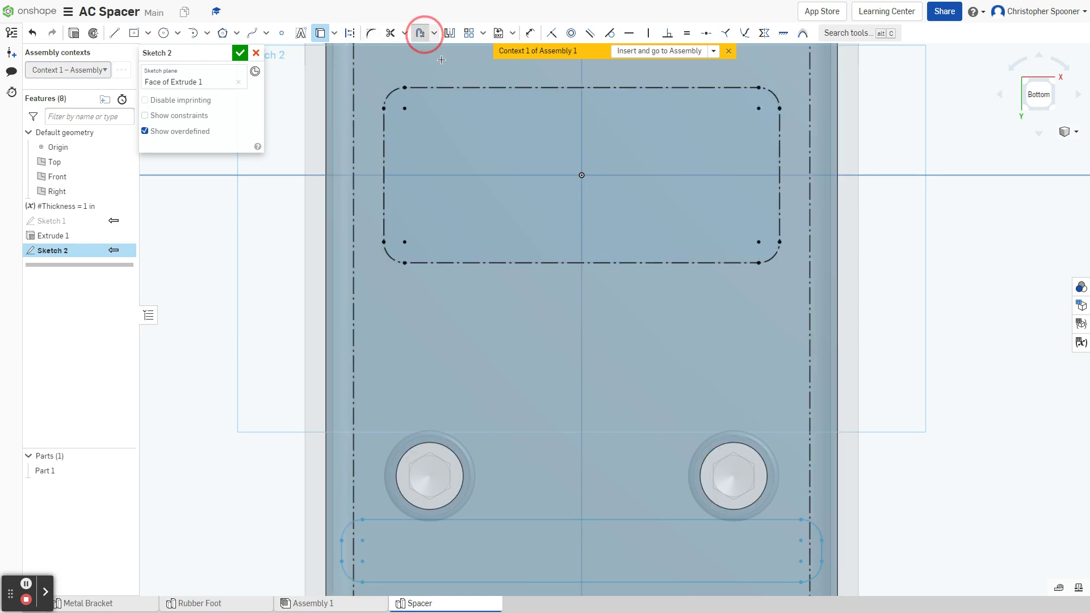
{"action": "left_click", "coordinate": [462, 87]}
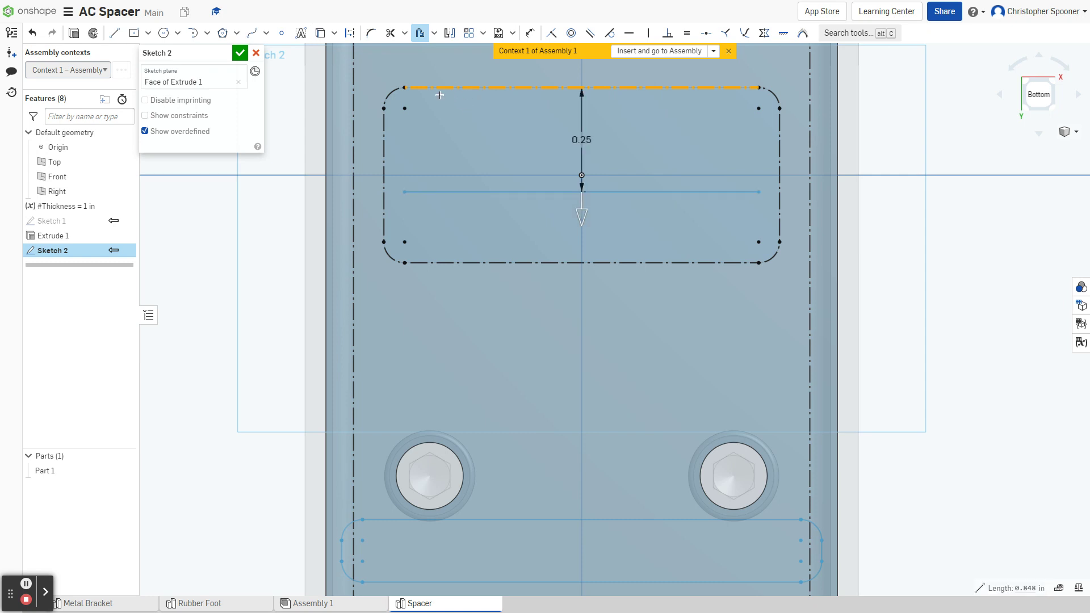
{"action": "left_click", "coordinate": [385, 124]}
{"action": "left_click", "coordinate": [388, 257]}
{"action": "left_click", "coordinate": [433, 263]}
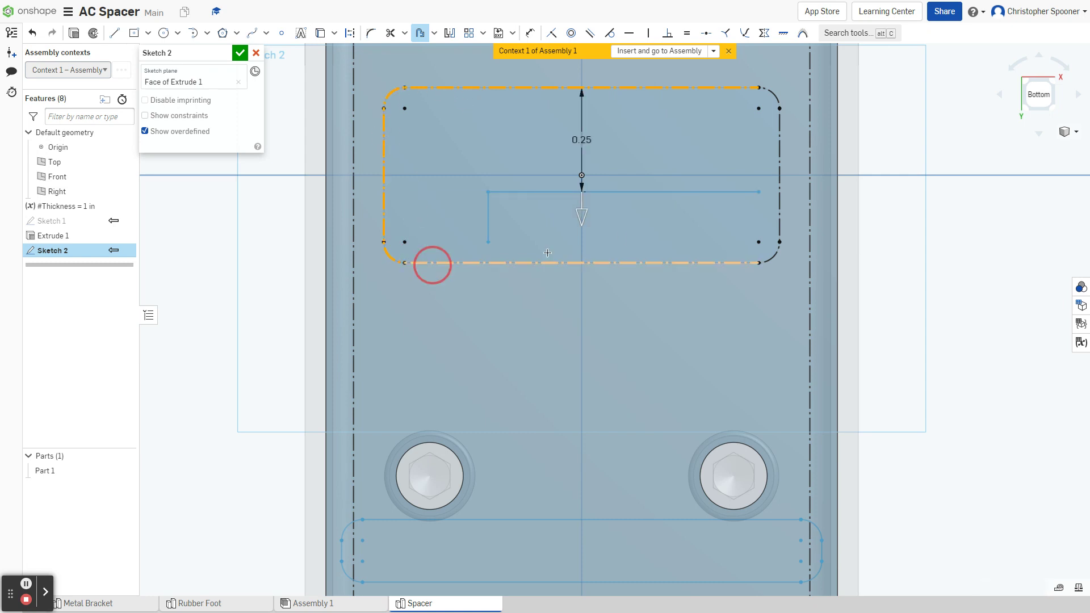
{"action": "left_click", "coordinate": [774, 253]}
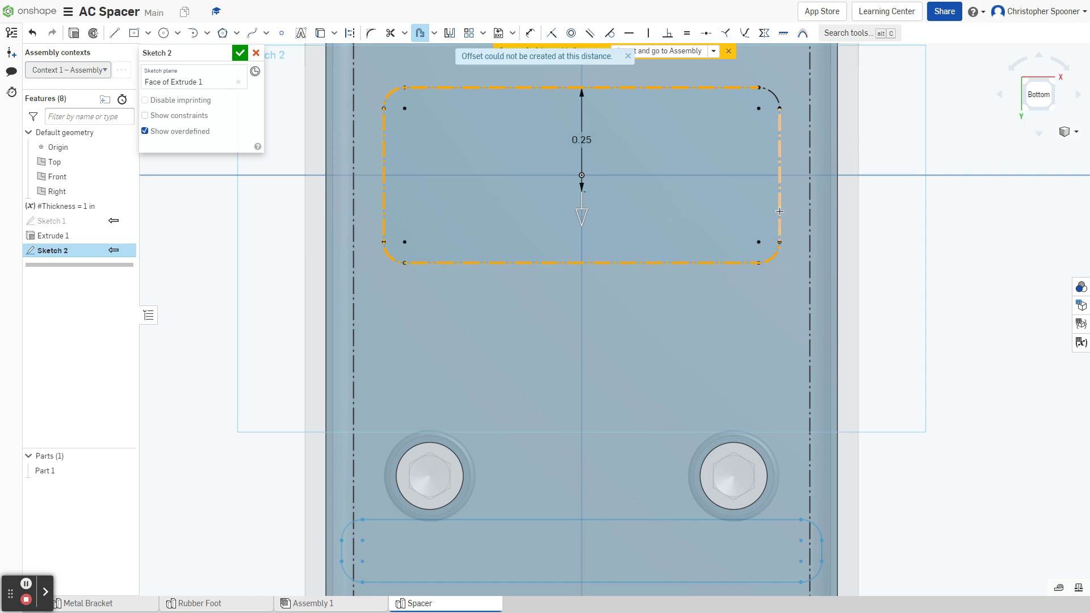
{"action": "left_click", "coordinate": [780, 213]}
{"action": "left_click", "coordinate": [774, 94]}
{"action": "left_click", "coordinate": [584, 135]}
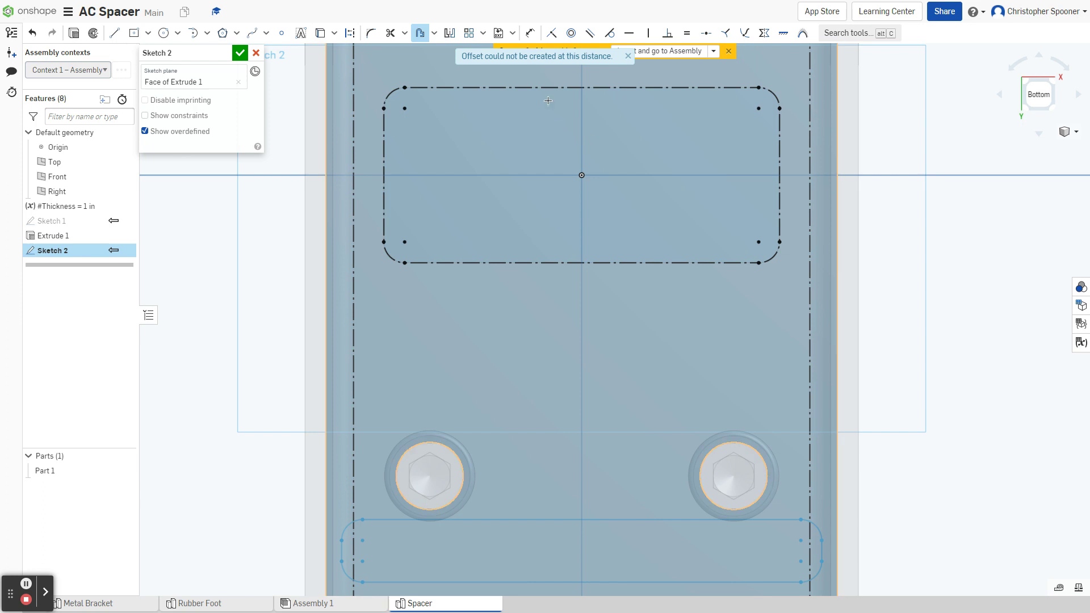
Offset only the window's long edge farthest from the screw holes 0.25 in inward as a single line
{"action": "left_click", "coordinate": [524, 89]}
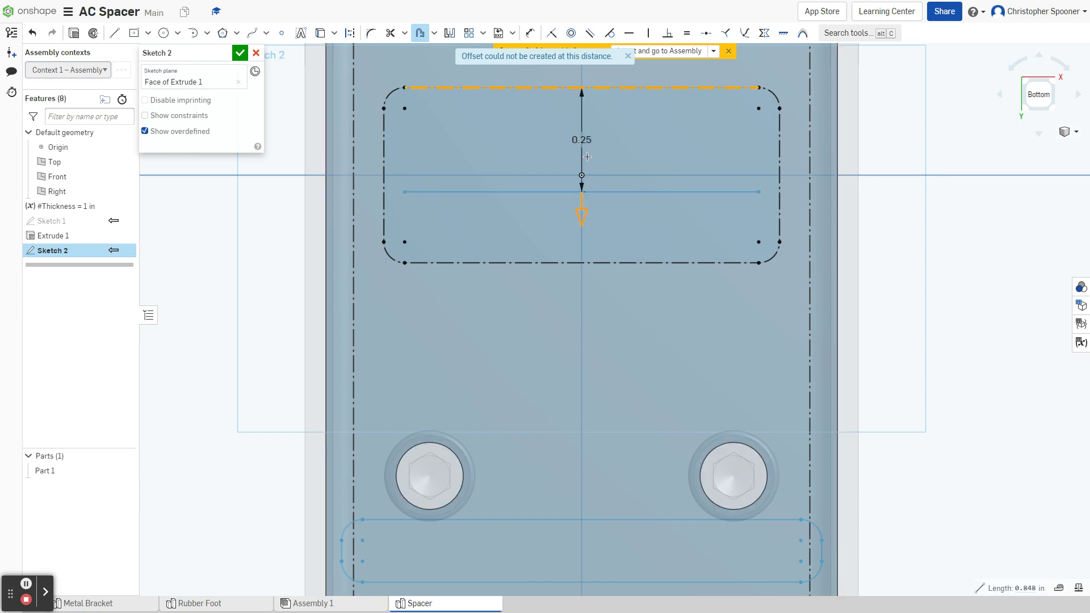
{"action": "double_click", "coordinate": [583, 139]}
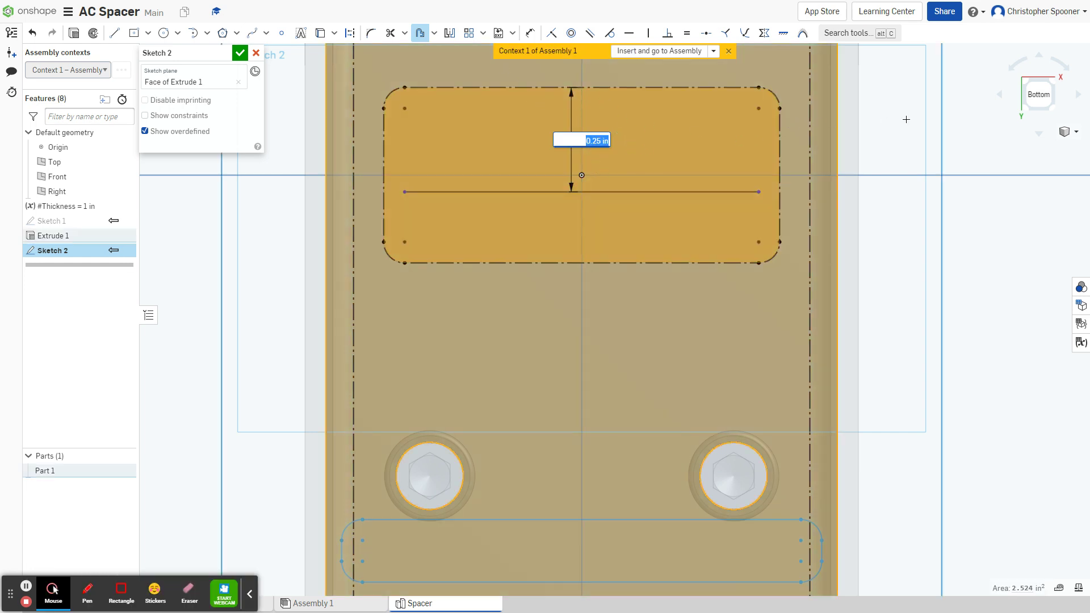
{"action": "key", "text": "Return"}
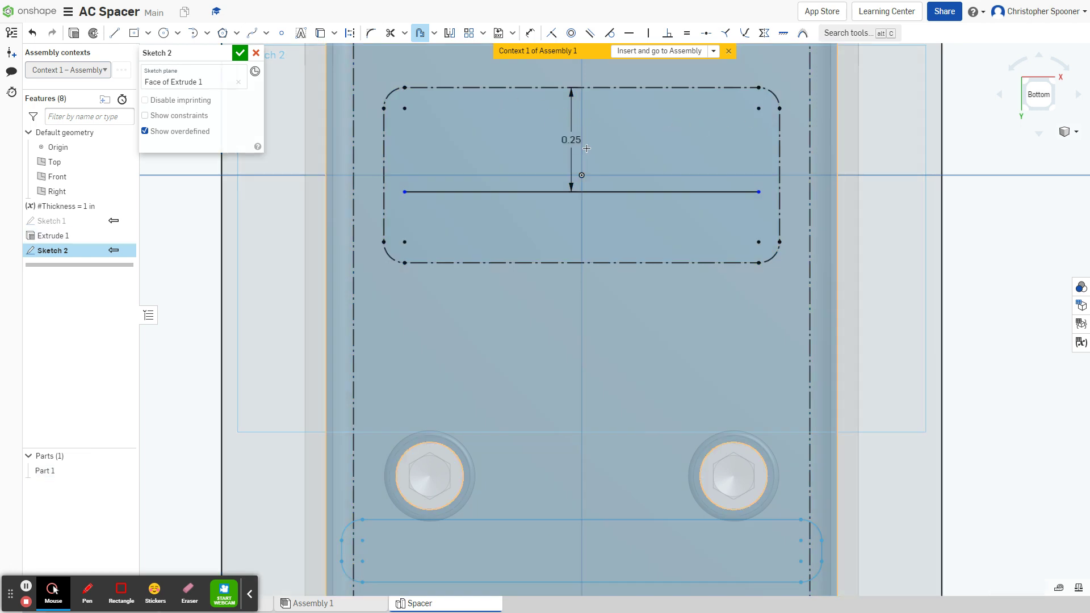
Delete the single offset line inside the rounded rectangular window outline
{"action": "left_click", "coordinate": [583, 191]}
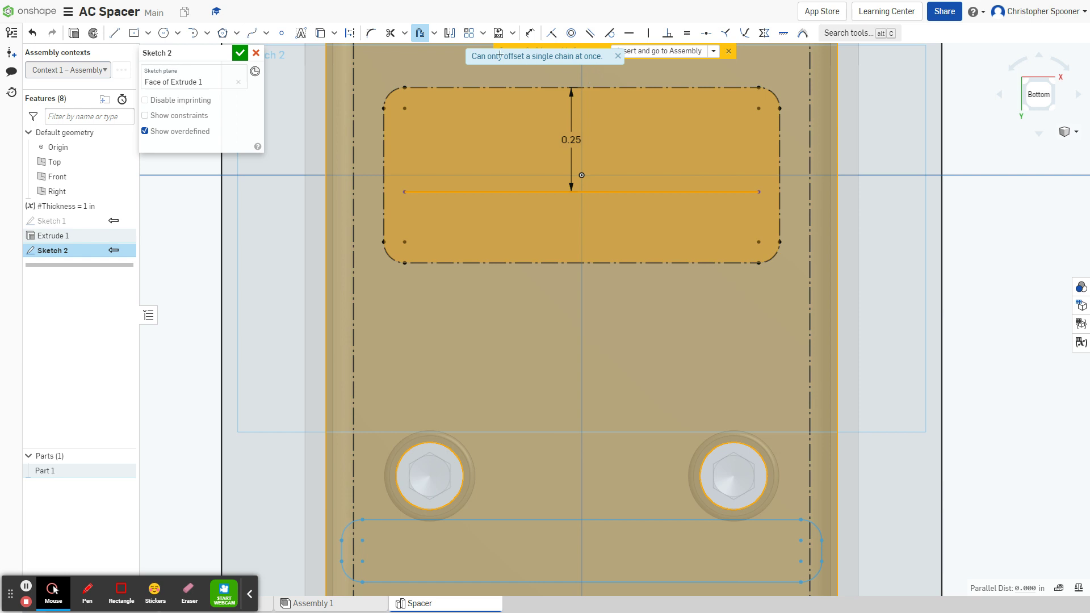
{"action": "left_click", "coordinate": [420, 33]}
{"action": "left_click", "coordinate": [571, 192]}
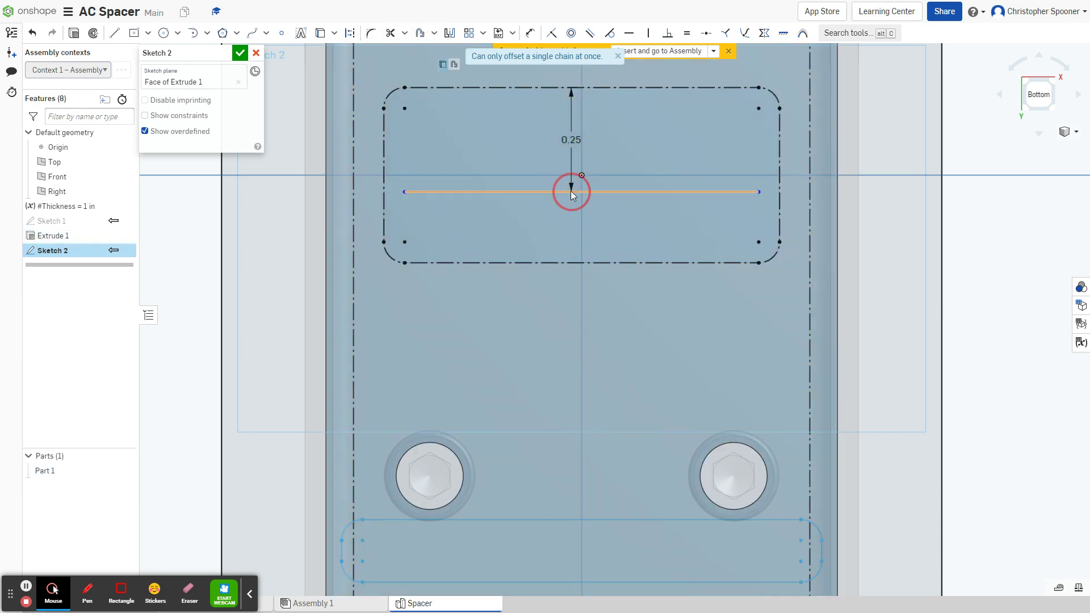
{"action": "key", "text": "Delete"}
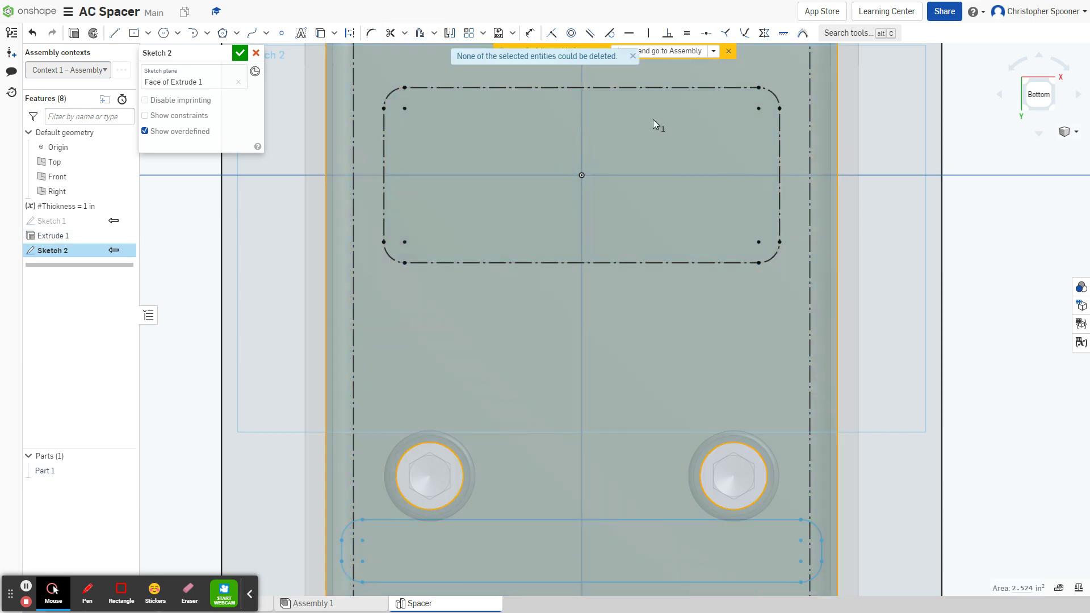
Offset all four edges and corner arcs of the rounded window outline inward by about 0.031 in as one closed loop
{"action": "left_click", "coordinate": [420, 33]}
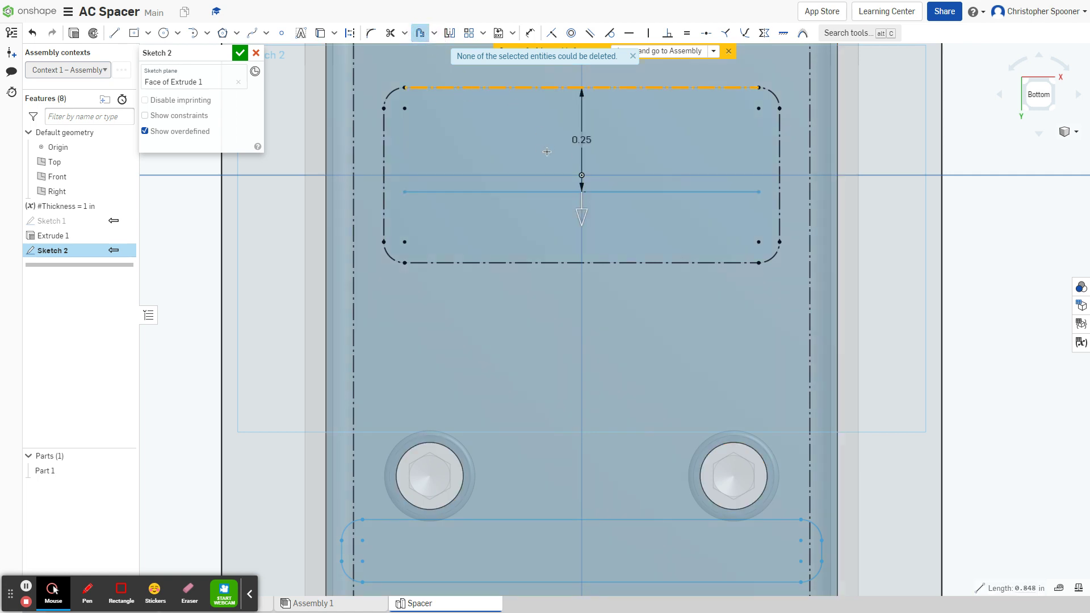
{"action": "left_click_drag", "start_coordinate": [584, 215], "coordinate": [582, 123]}
{"action": "left_click", "coordinate": [394, 95]}
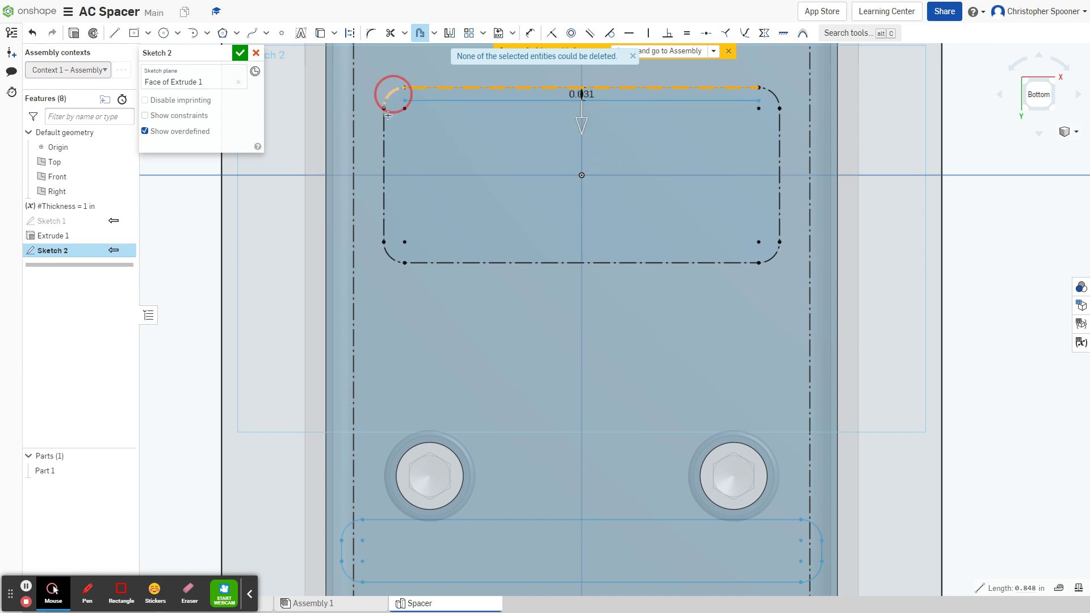
{"action": "left_click", "coordinate": [384, 124]}
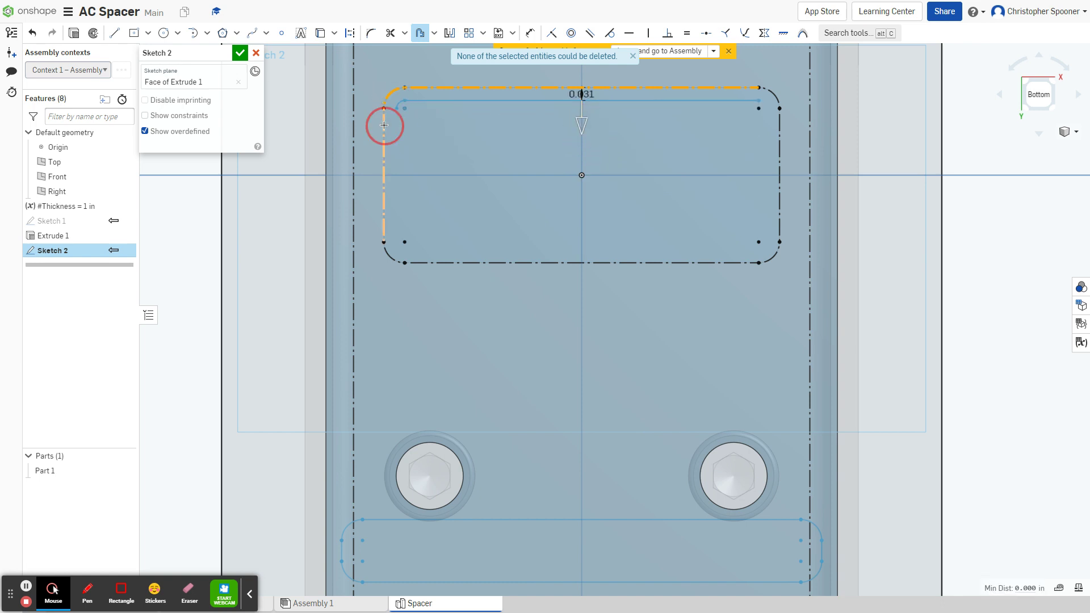
{"action": "left_click", "coordinate": [390, 256]}
{"action": "left_click", "coordinate": [431, 262]}
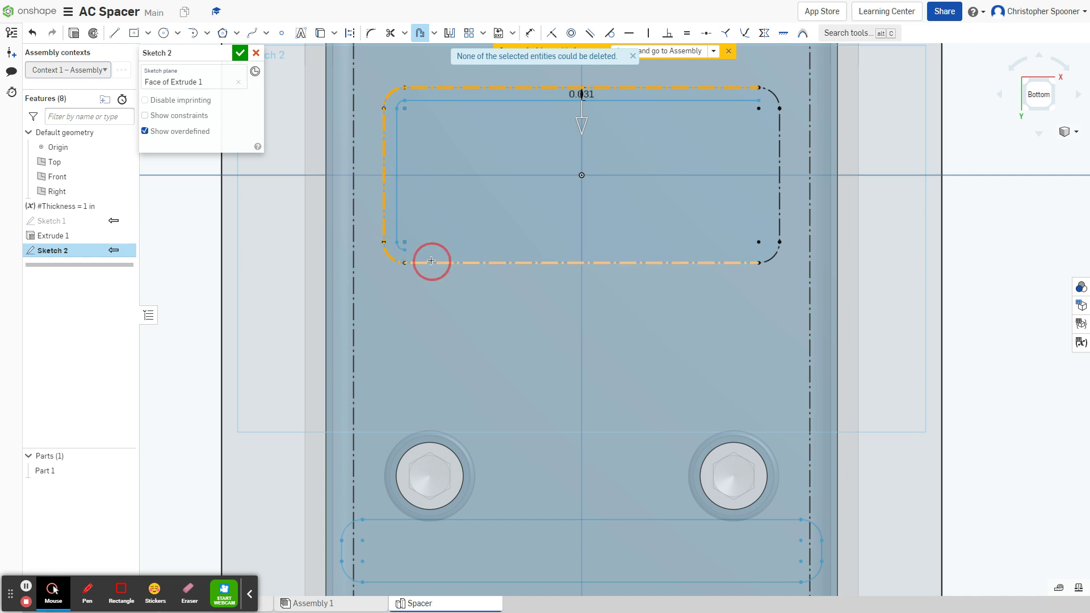
{"action": "left_click", "coordinate": [770, 257]}
{"action": "left_click", "coordinate": [780, 201]}
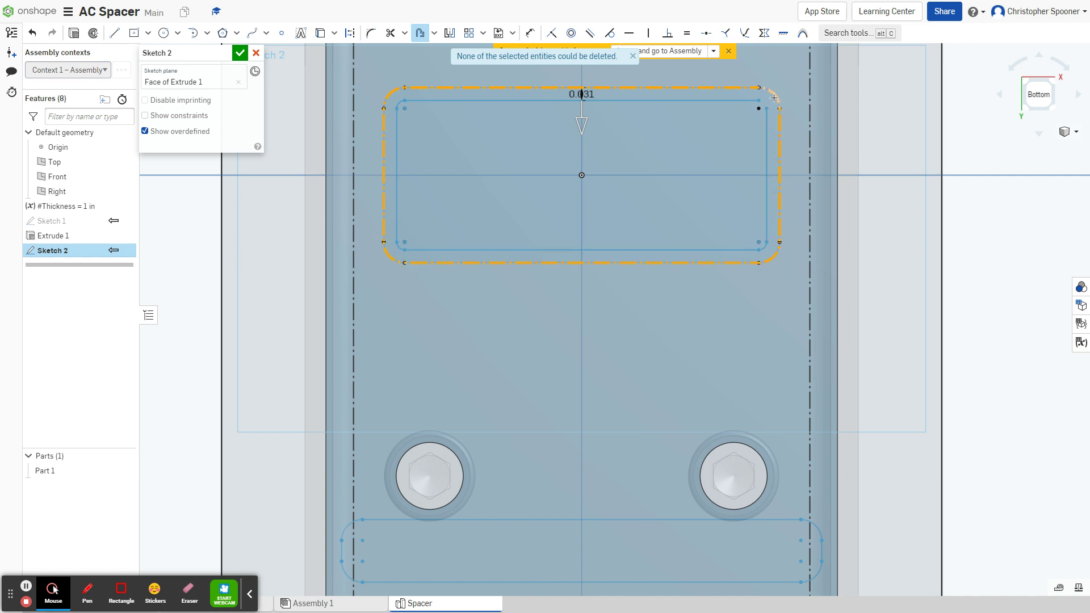
{"action": "left_click", "coordinate": [773, 96]}
Set the offset distance between the window outline and the inner loop to 0.025 in
{"action": "left_click", "coordinate": [593, 94]}
{"action": "key", "text": "BackSpace"}
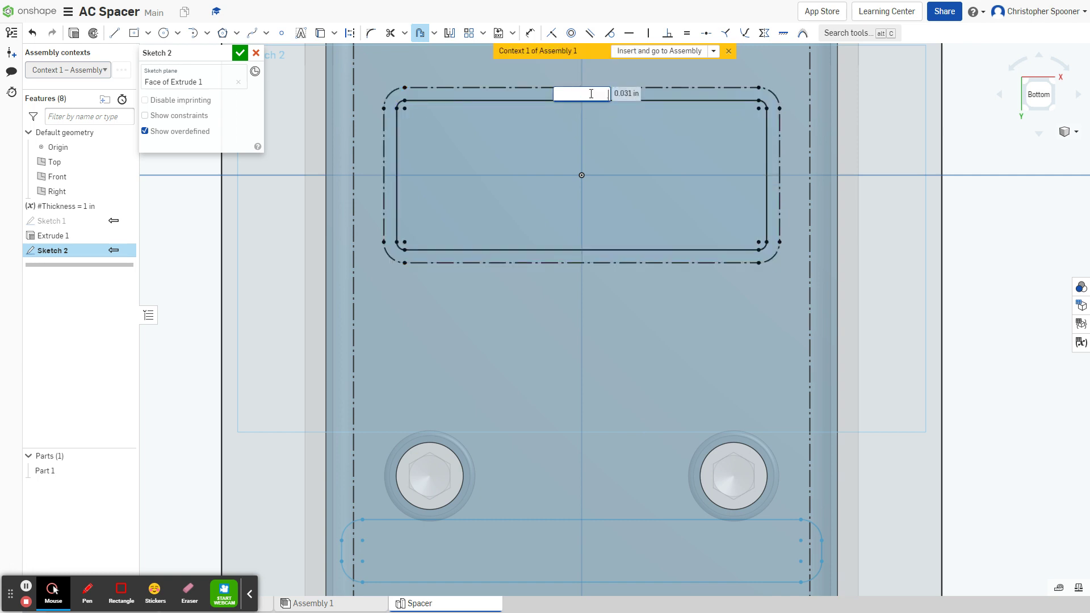
{"action": "type", "text": ".025"}
{"action": "key", "text": "Return"}
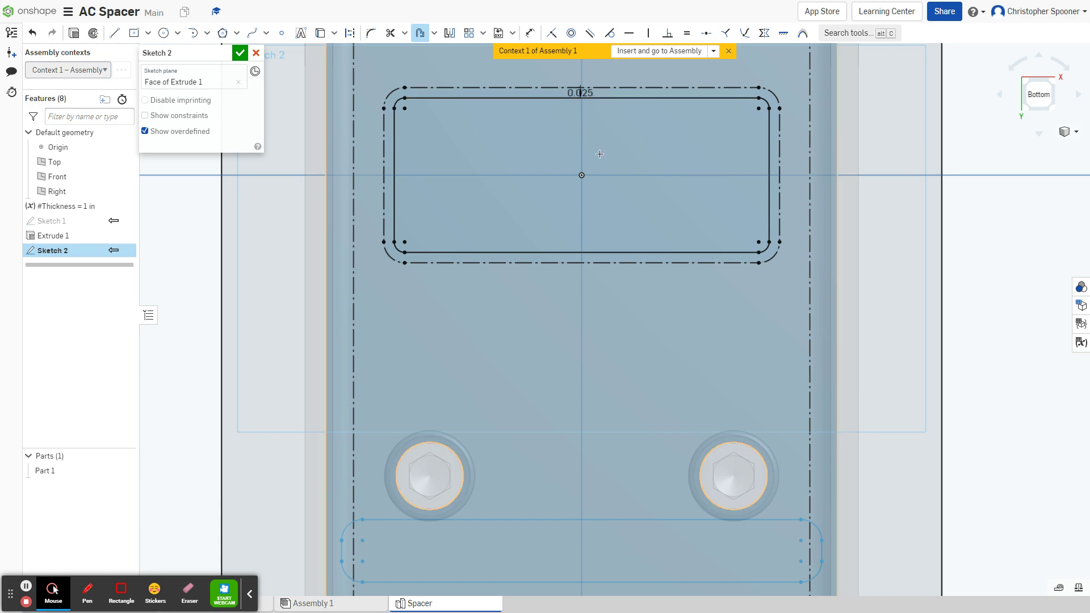
Start an Add extrusion merged with Part 1, using only the region inside the offset rounded rectangle as its profile
{"action": "key", "text": "e"}
{"action": "right_click_drag", "start_coordinate": [609, 185], "coordinate": [582, 148]}
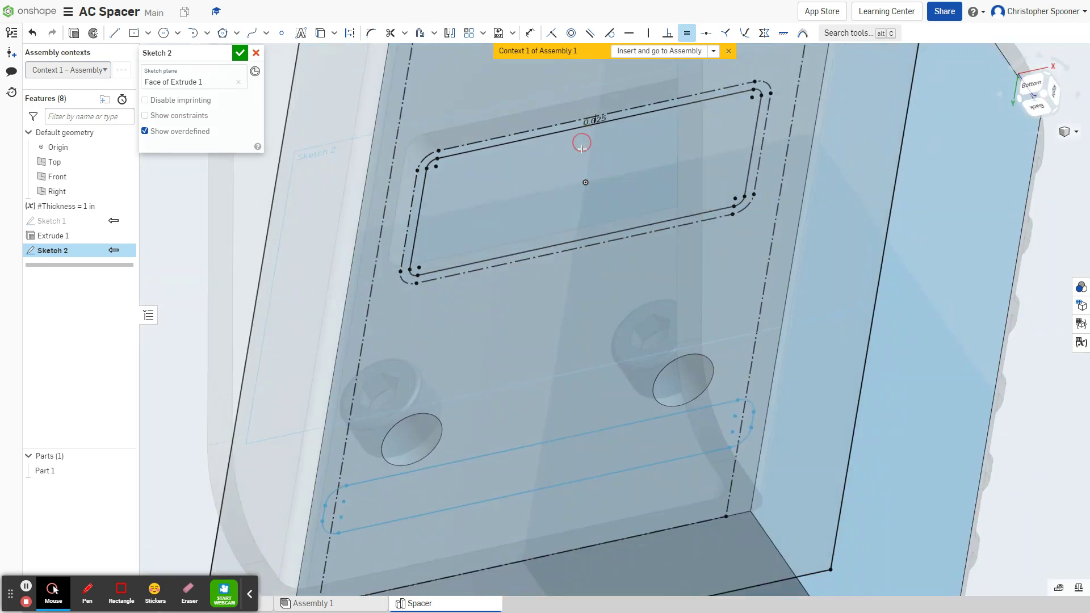
{"action": "key", "text": "shift+e"}
{"action": "left_click", "coordinate": [475, 182]}
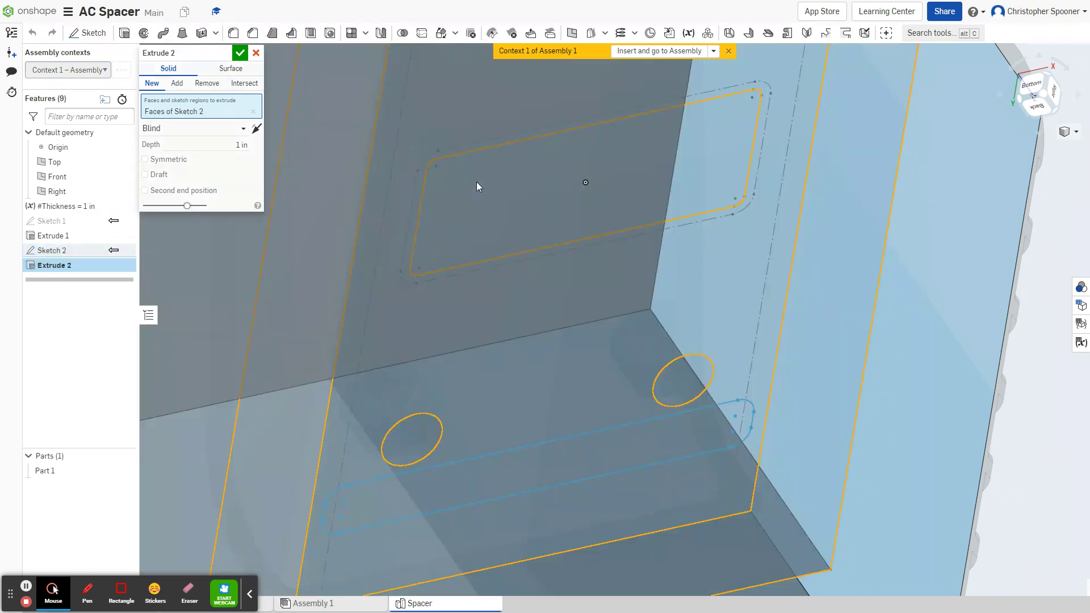
{"action": "scroll", "coordinate": [653, 189], "scroll_direction": "down", "scroll_amount": 5}
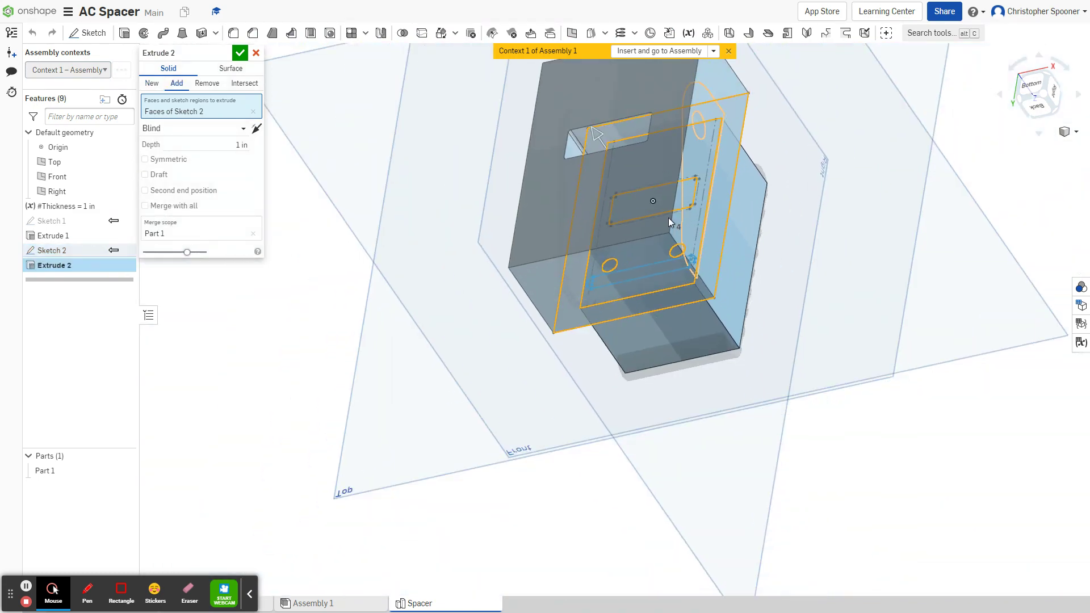
{"action": "right_click", "coordinate": [669, 219]}
{"action": "left_click", "coordinate": [649, 101]}
{"action": "left_click", "coordinate": [253, 111]}
{"action": "scroll", "coordinate": [661, 199], "scroll_direction": "up", "scroll_amount": 5}
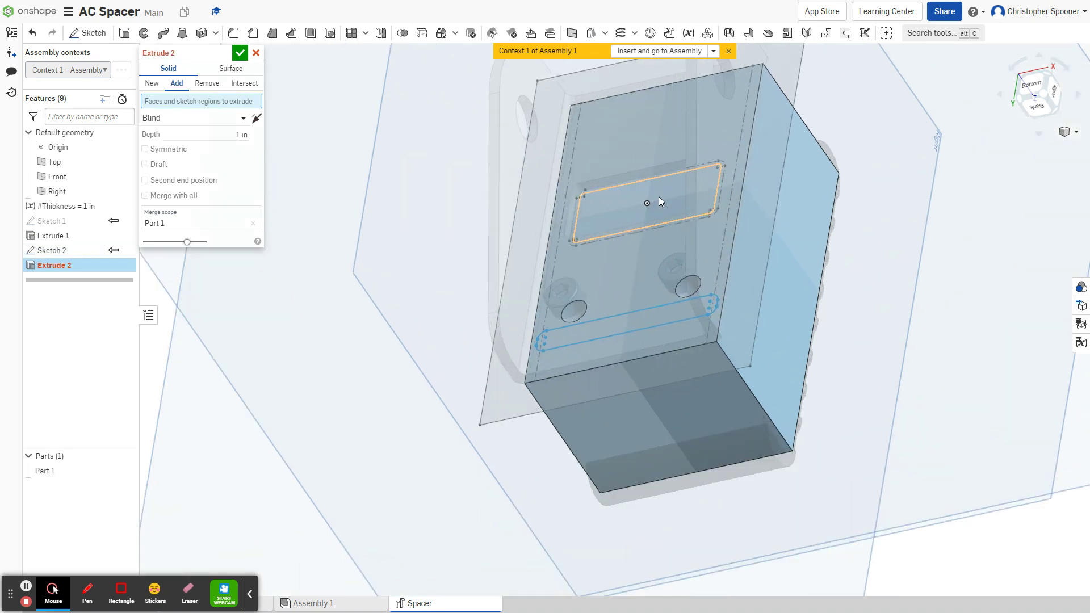
{"action": "left_click", "coordinate": [659, 196]}
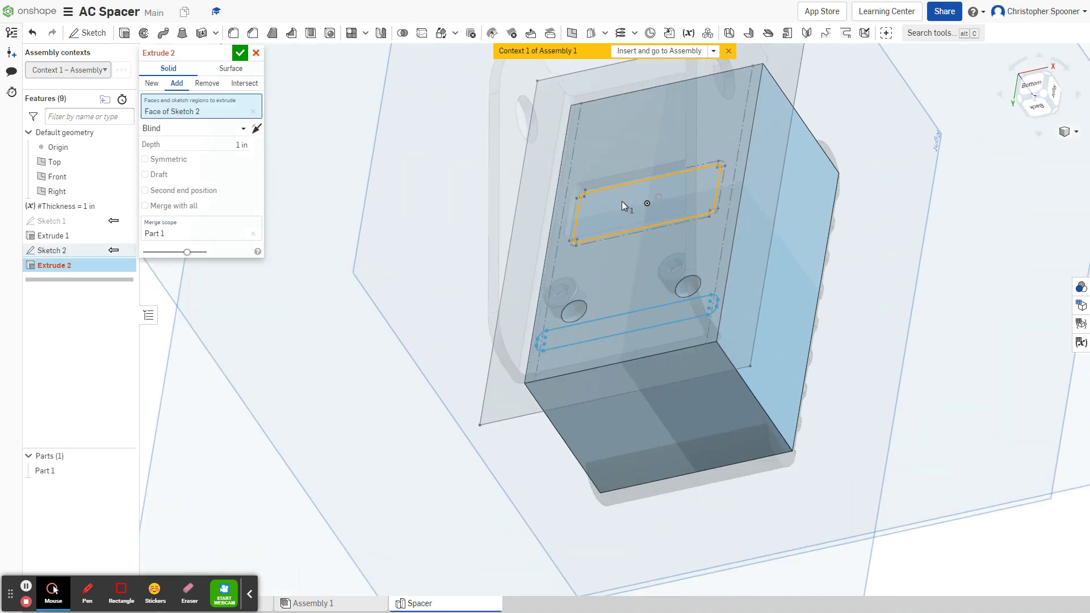
Set the blind depth of the window-fitting extrusion to 0.1 in and accept the feature
{"action": "left_click", "coordinate": [226, 147]}
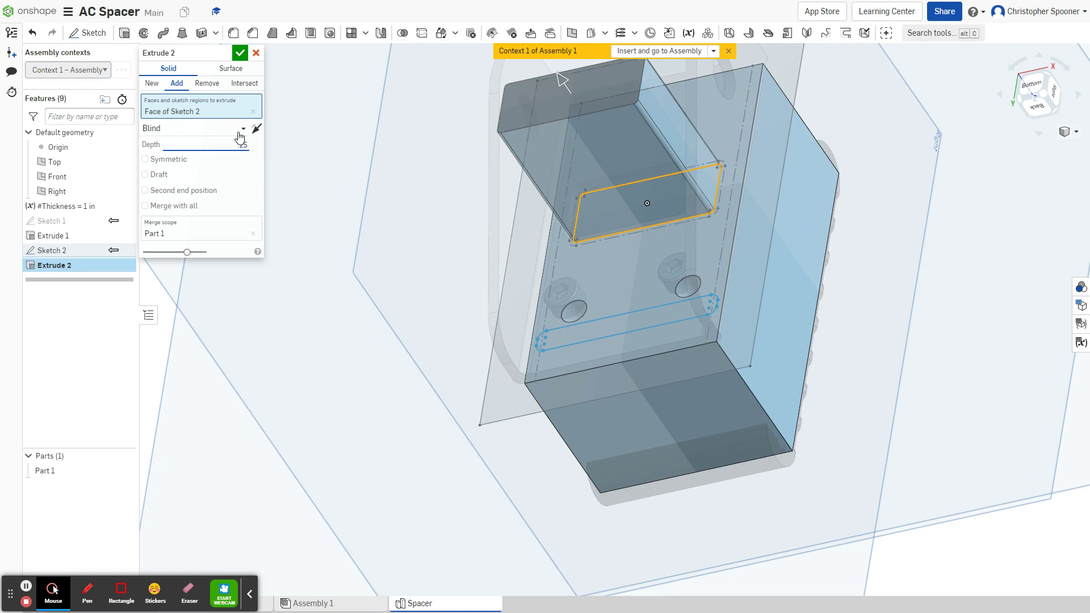
{"action": "key", "text": "Return"}
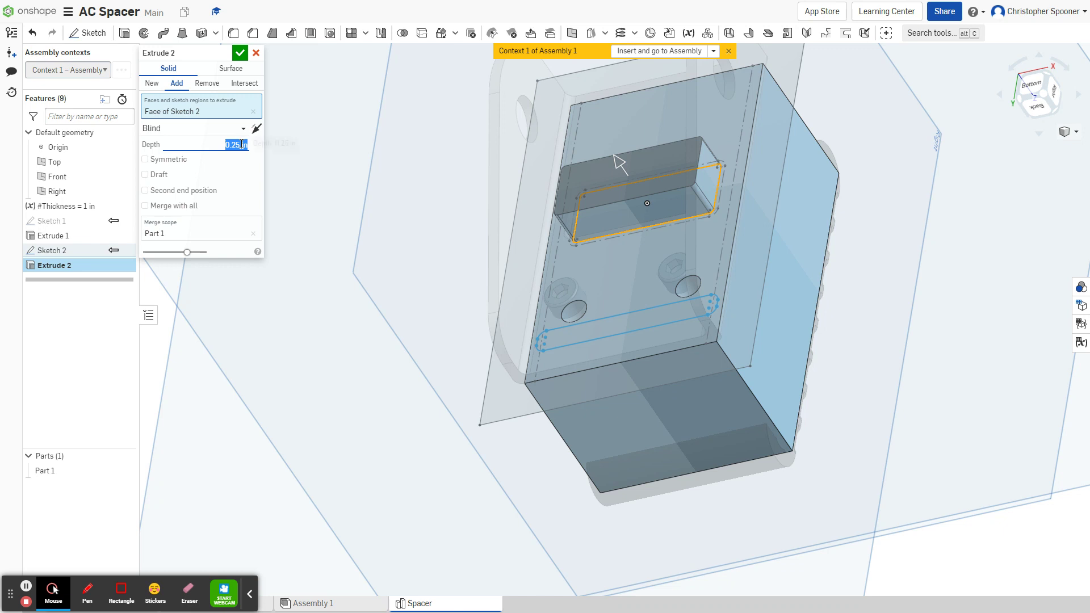
{"action": "key", "text": "BackSpace"}
{"action": "type", "text": ".1"}
{"action": "key", "text": "Tab"}
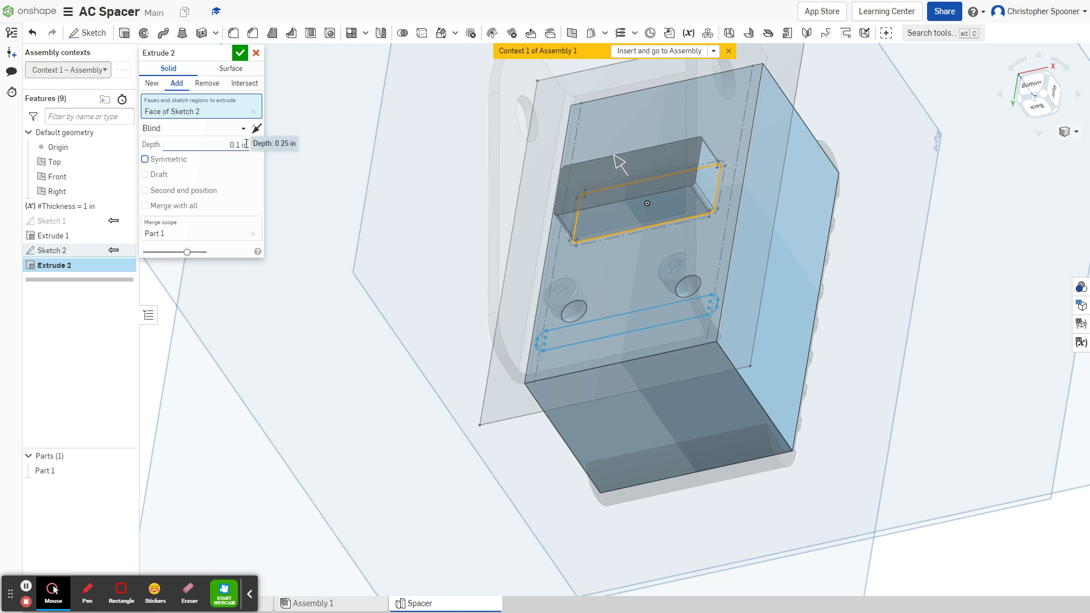
{"action": "key", "text": "Return"}
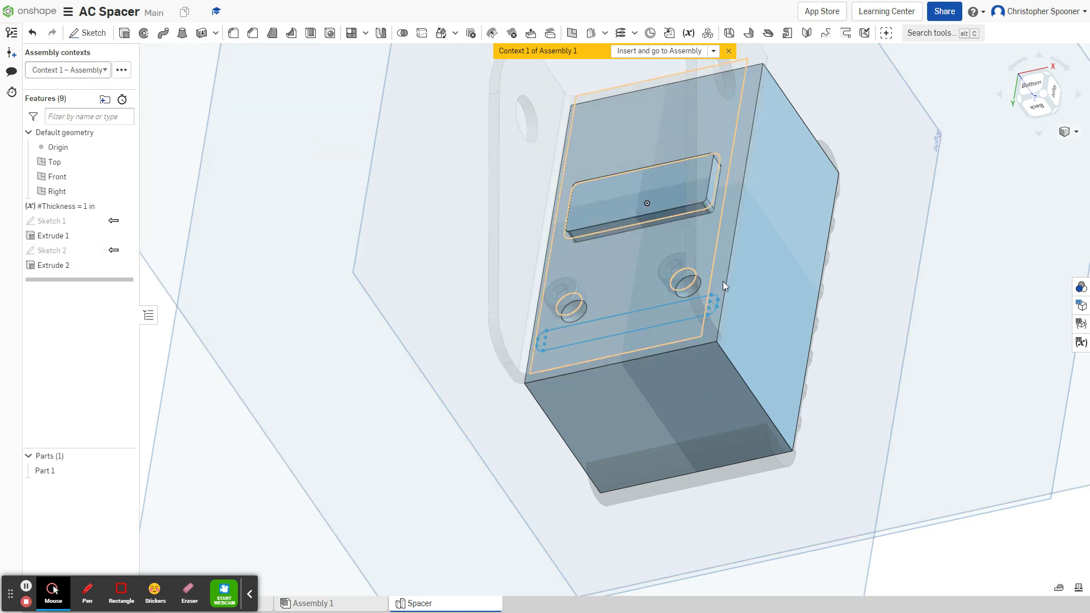
{"action": "right_click_drag", "start_coordinate": [724, 281], "coordinate": [635, 234]}
{"action": "scroll", "coordinate": [686, 181], "scroll_direction": "up", "scroll_amount": 4}
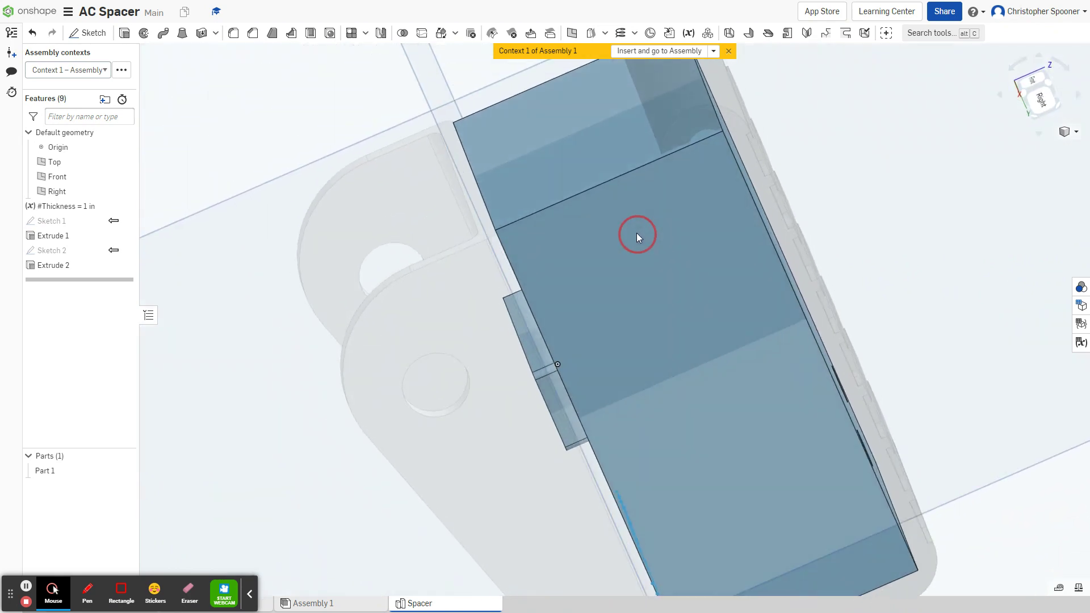
{"action": "left_click", "coordinate": [76, 35]}
{"action": "left_click", "coordinate": [705, 285]}
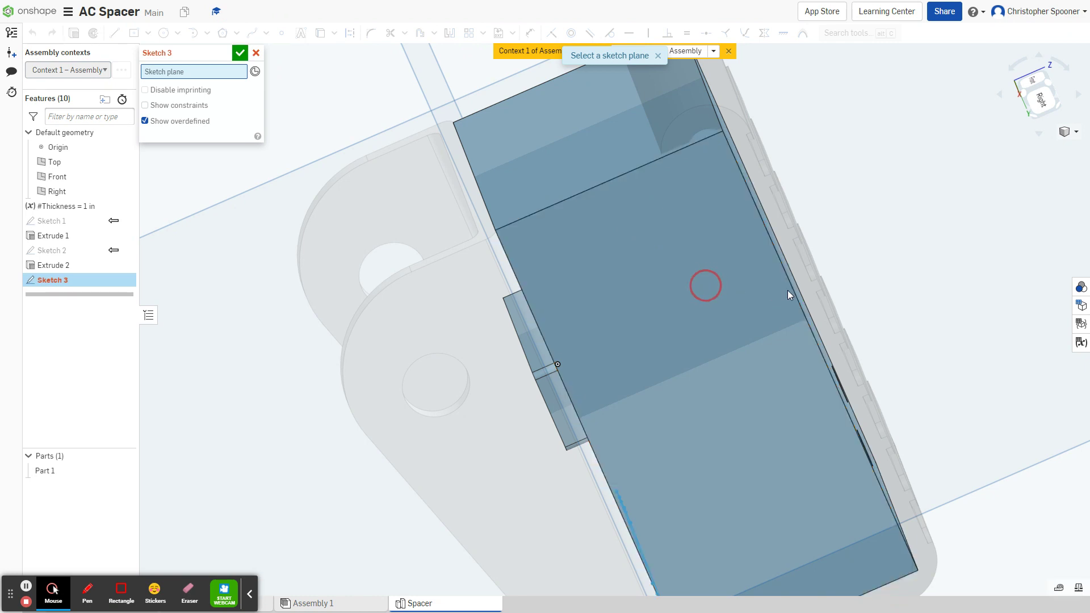
{"action": "left_click", "coordinate": [256, 53]}
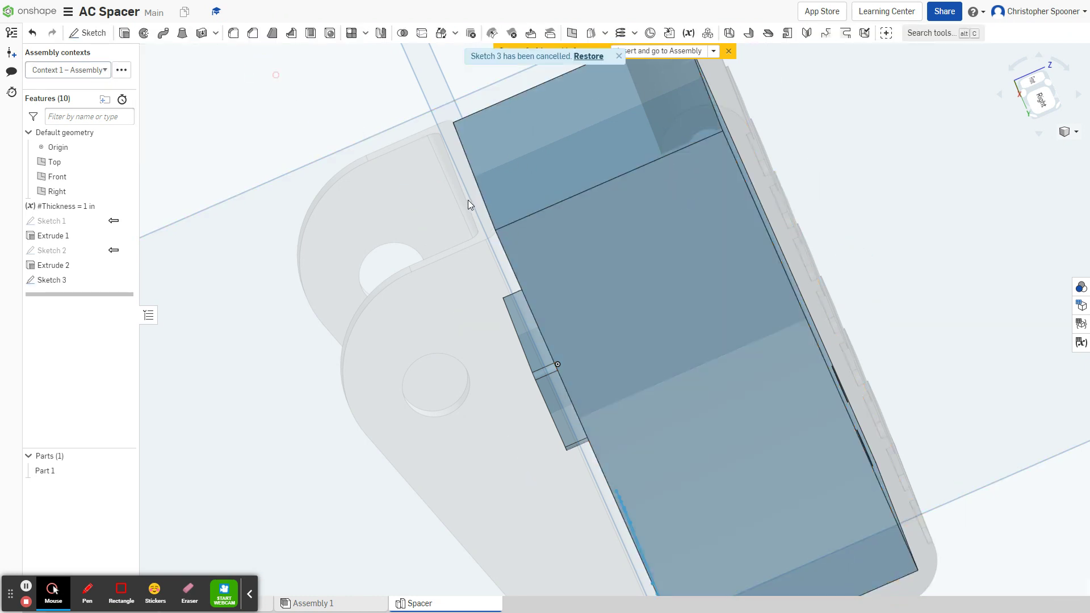
Start a new sketch on the Right plane and view it face-on
{"action": "scroll", "coordinate": [468, 200], "scroll_direction": "up", "scroll_amount": 2}
{"action": "scroll", "coordinate": [410, 196], "scroll_direction": "down", "scroll_amount": 3}
{"action": "right_click_drag", "start_coordinate": [717, 215], "coordinate": [652, 176]}
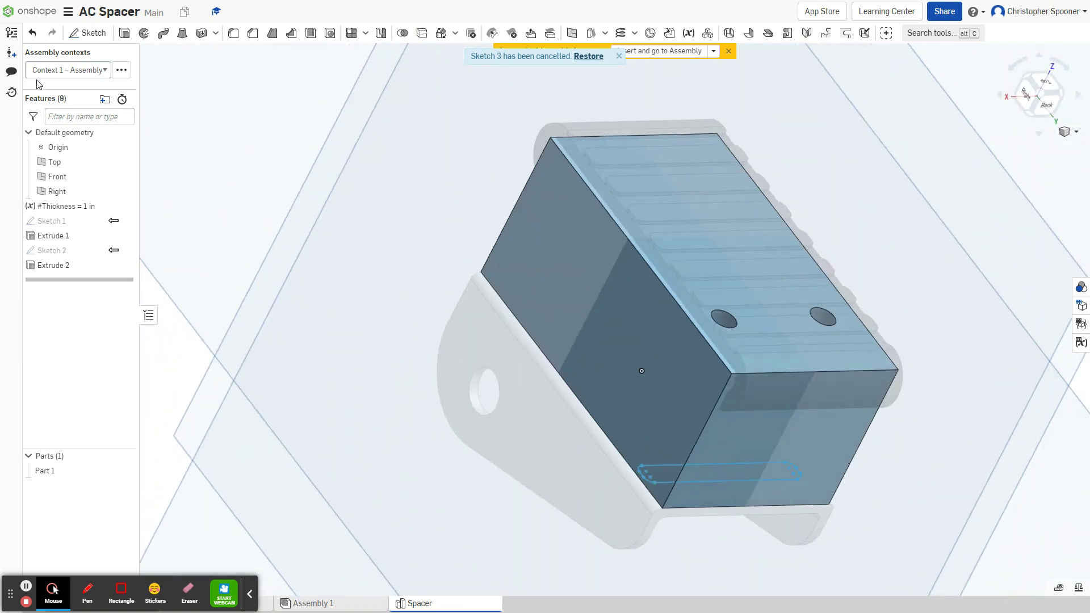
{"action": "left_click", "coordinate": [91, 33]}
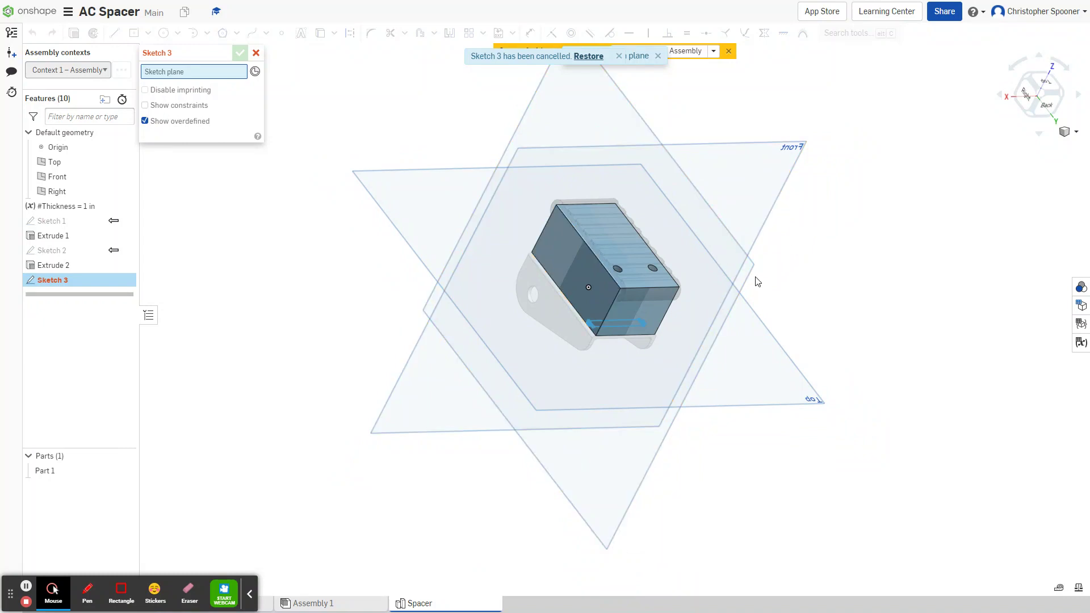
{"action": "left_click", "coordinate": [752, 275]}
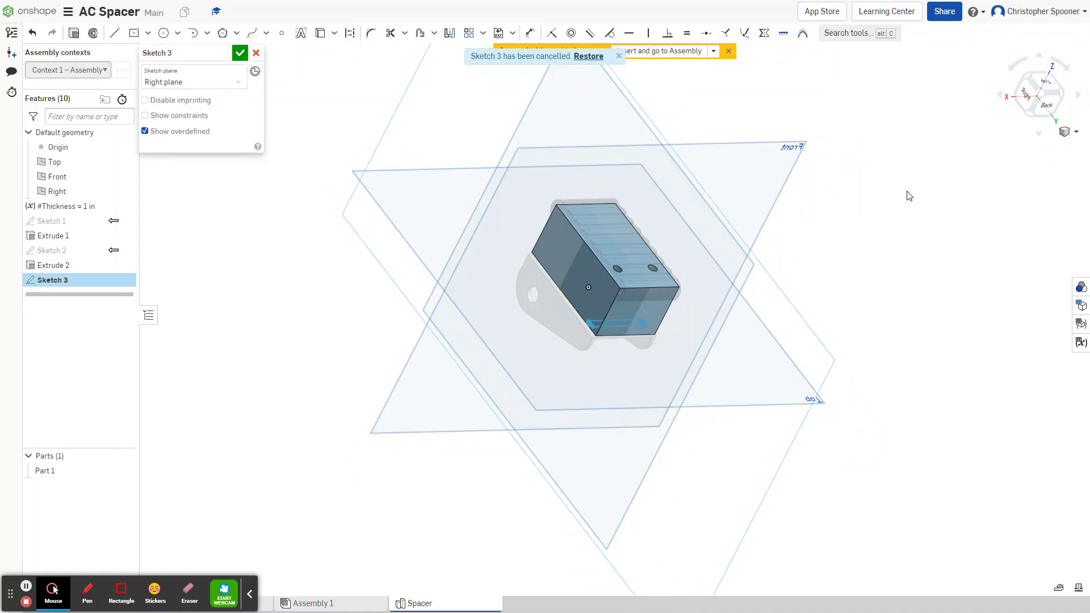
{"action": "left_click", "coordinate": [1027, 90]}
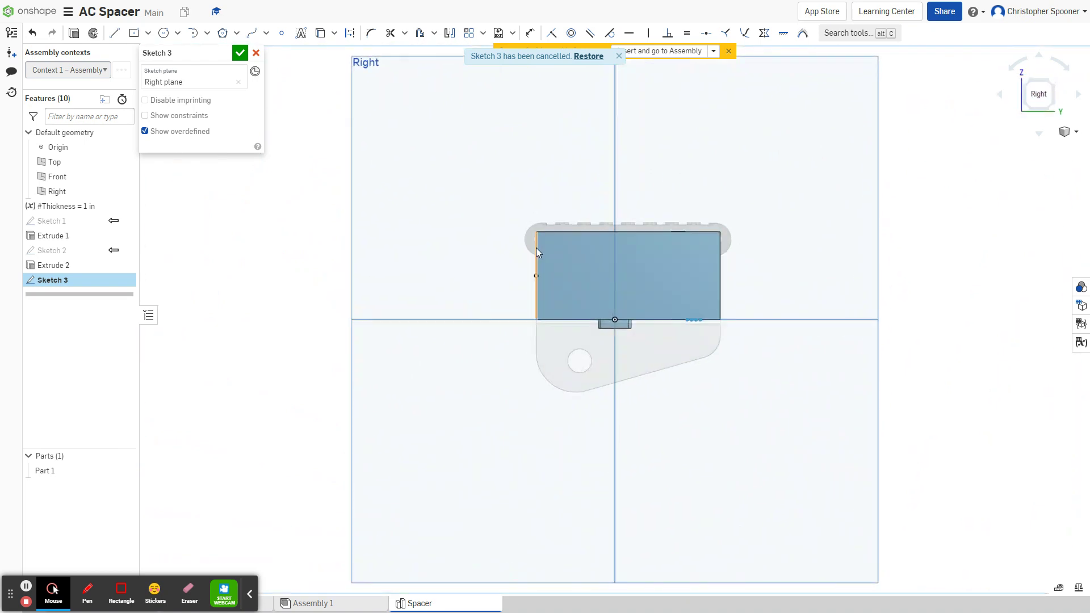
Intersect the rubber foot with the sketch plane to bring its cross-section outline in as construction geometry
{"action": "scroll", "coordinate": [536, 248], "scroll_direction": "up", "scroll_amount": 5}
{"action": "left_click", "coordinate": [350, 33]}
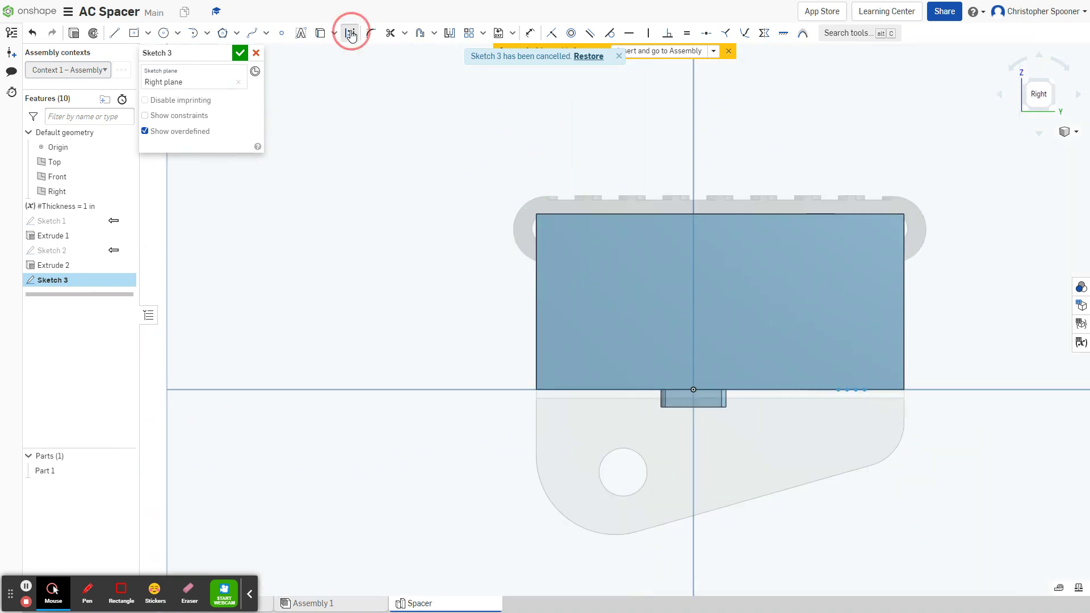
{"action": "left_click", "coordinate": [527, 233]}
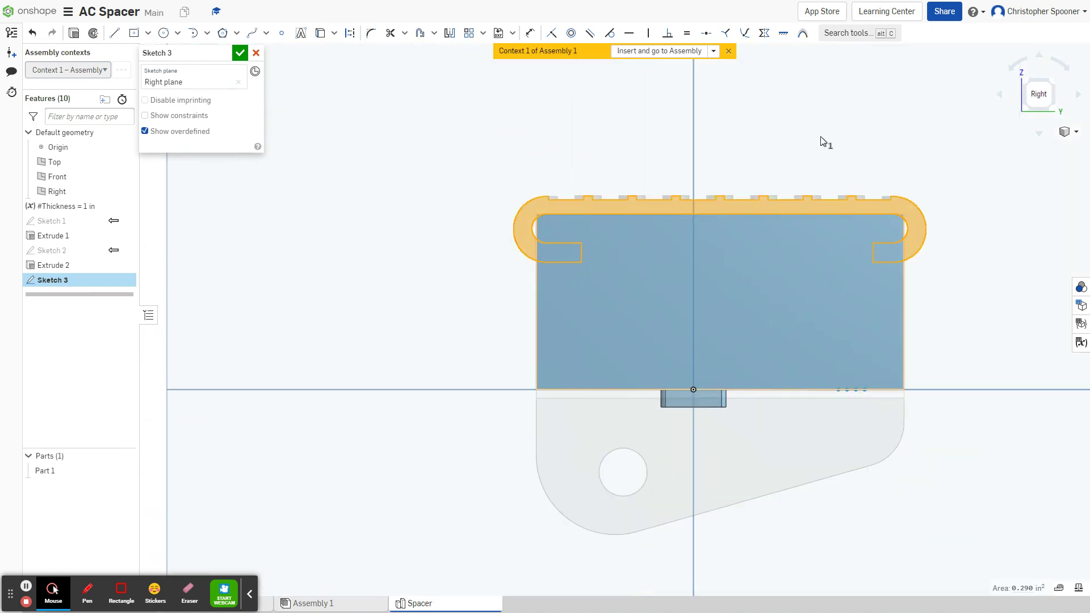
{"action": "left_click", "coordinate": [350, 32]}
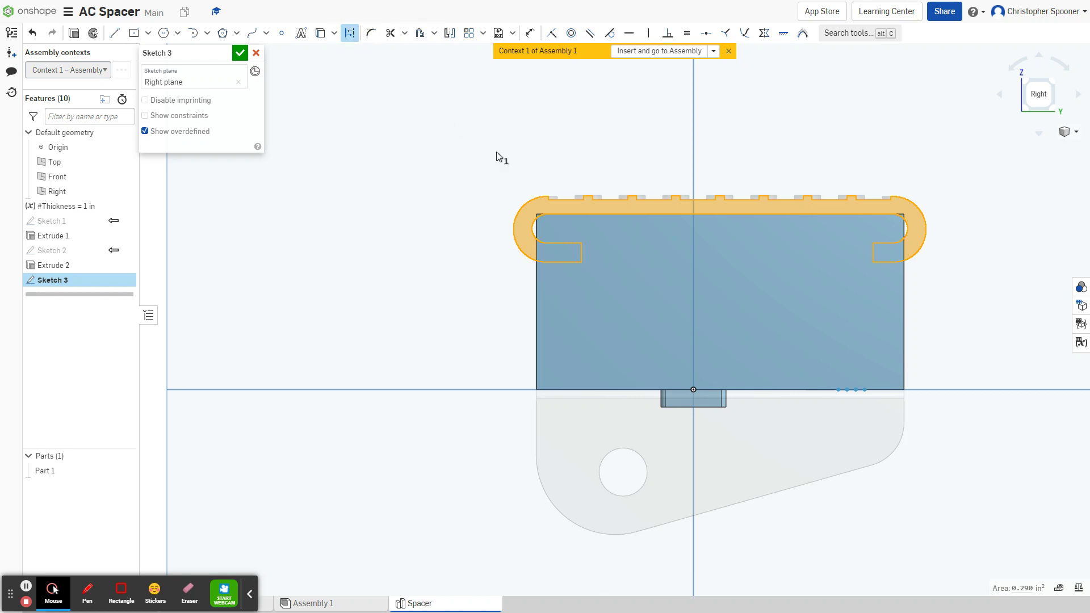
{"action": "left_click", "coordinate": [527, 227]}
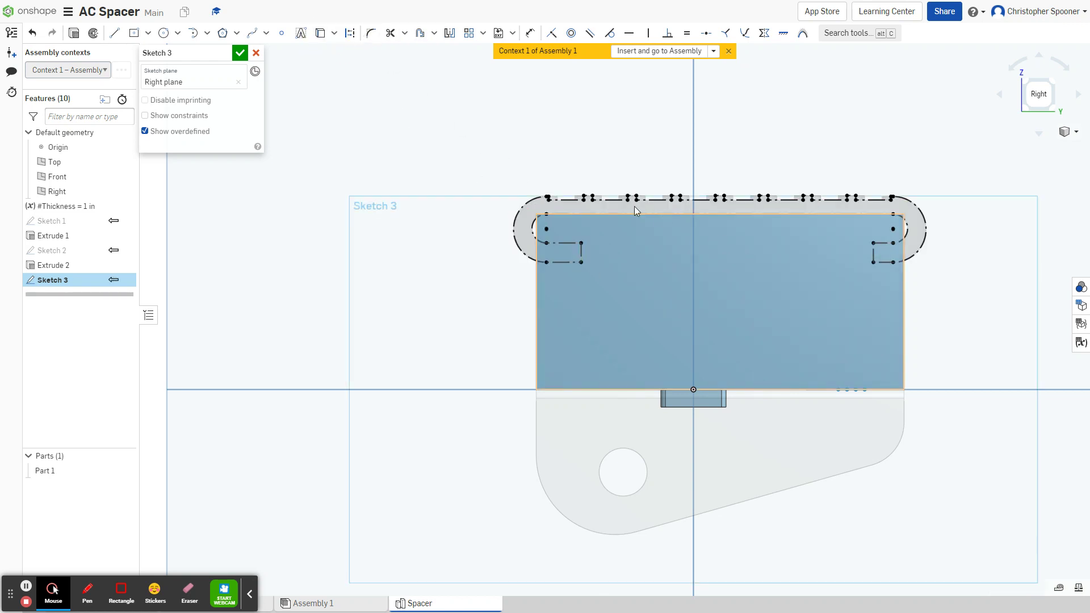
Sketch a center-point rectangle about 0.781 in wide across the foot's left hooked end, extending to the spacer's left edge
{"action": "scroll", "coordinate": [578, 237], "scroll_direction": "up", "scroll_amount": 4}
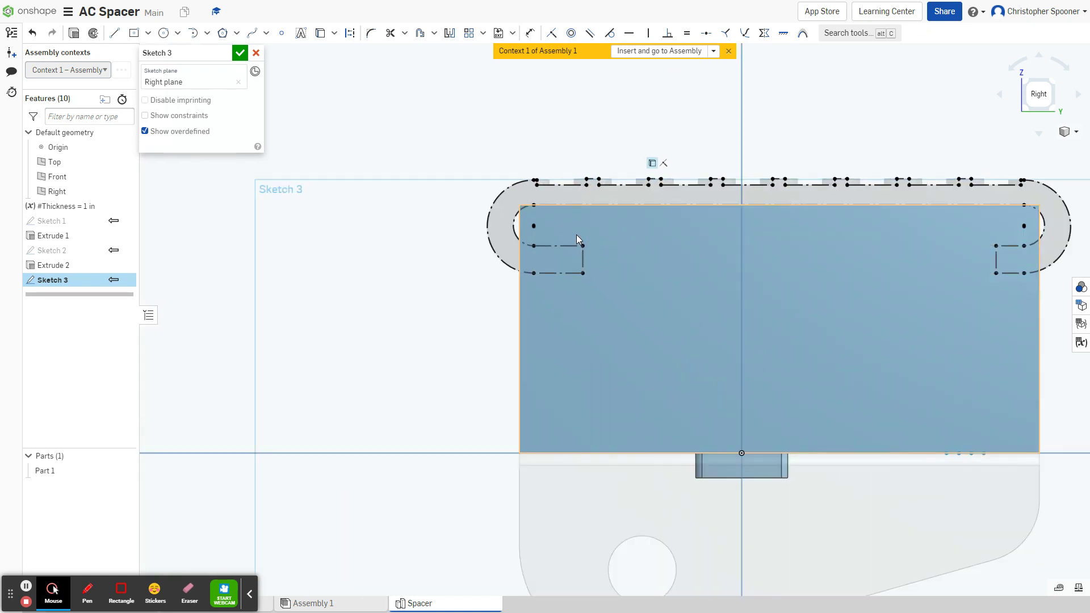
{"action": "left_click", "coordinate": [134, 33]}
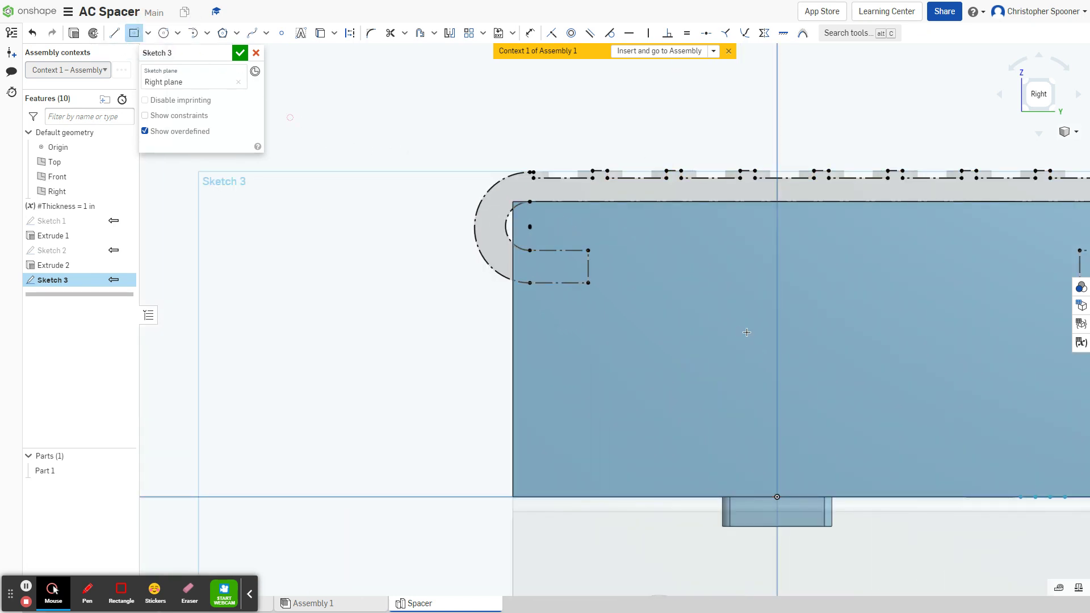
{"action": "left_click", "coordinate": [626, 266]}
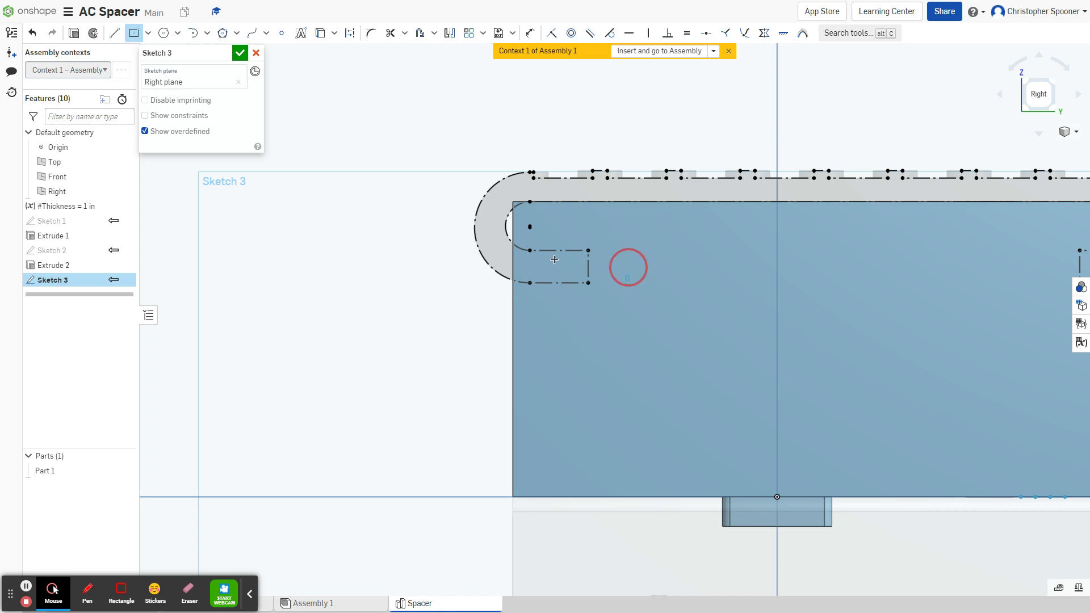
{"action": "left_click", "coordinate": [512, 235]}
Sketch a second center-point rectangle, about 0.796 by 0.196 in, across the foot's right hooked end out to the spacer's right edge
{"action": "middle_click_drag", "start_coordinate": [963, 291], "coordinate": [549, 304]}
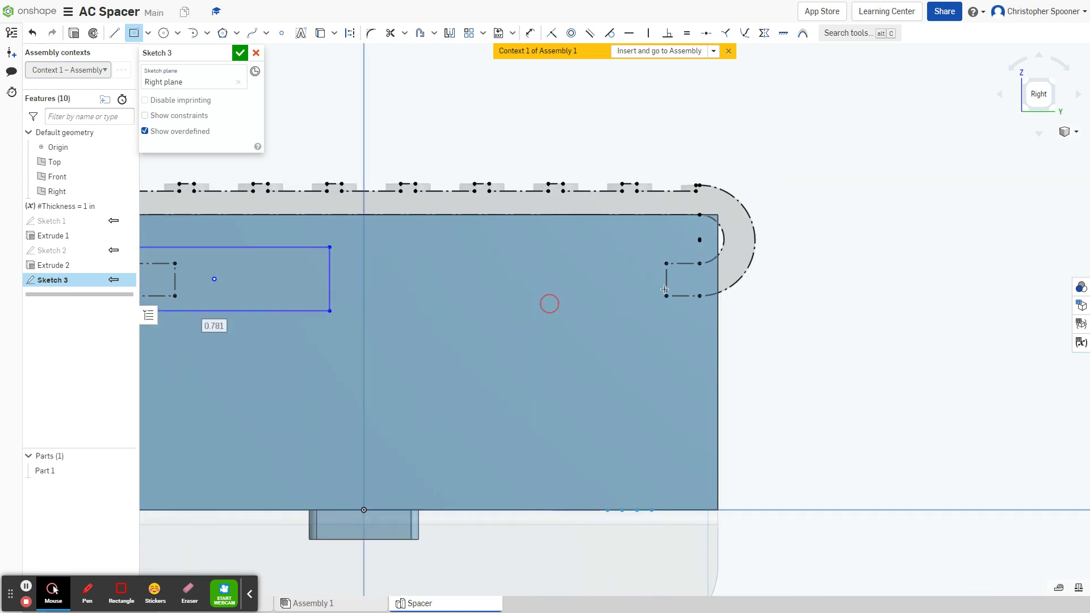
{"action": "left_click", "coordinate": [599, 276]}
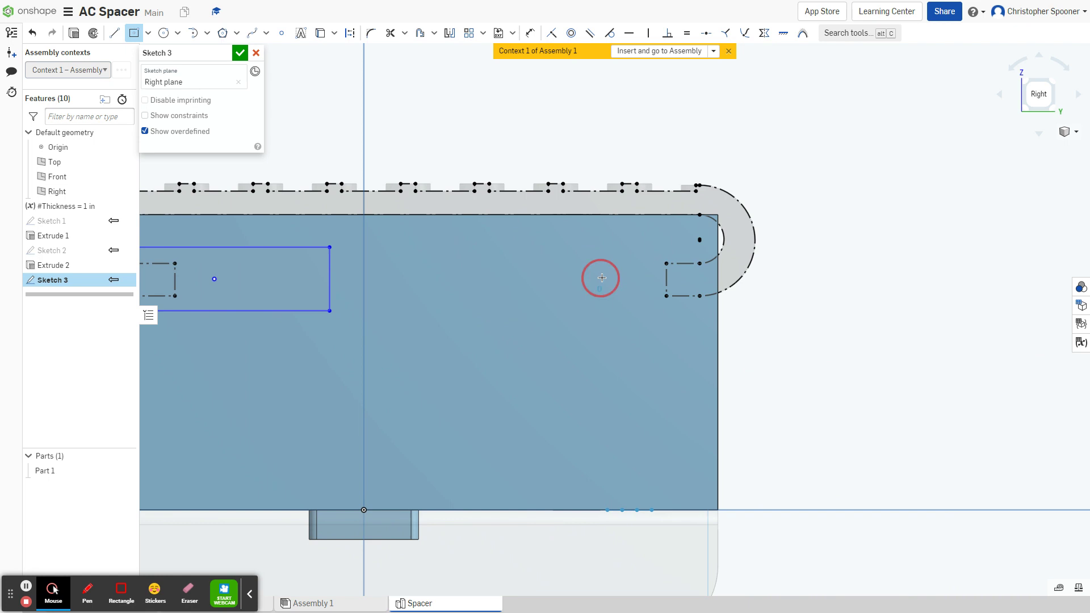
{"action": "left_click", "coordinate": [718, 248]}
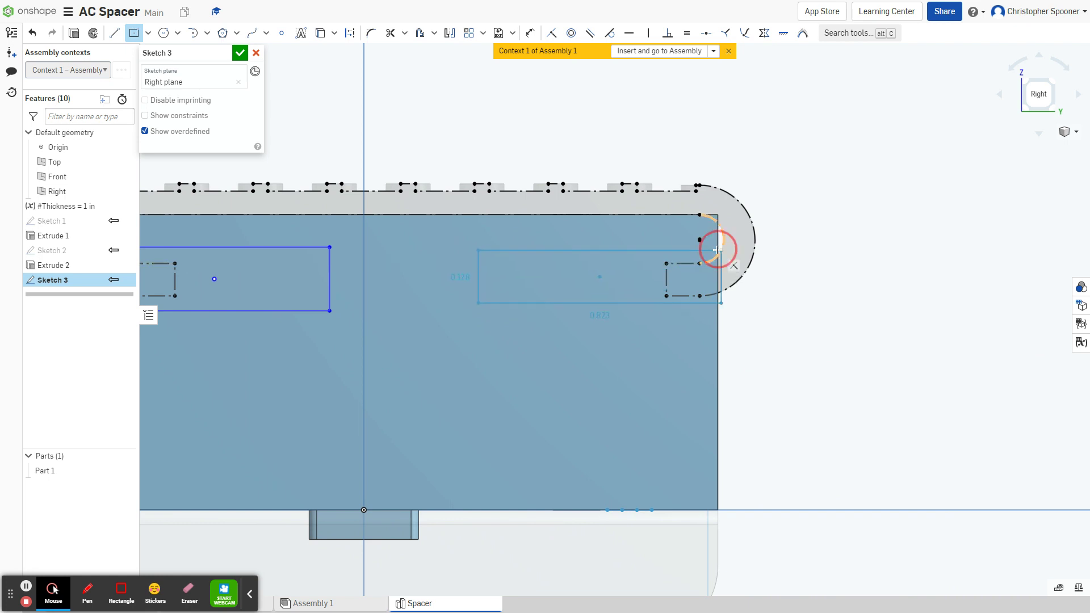
{"action": "middle_click_drag", "start_coordinate": [539, 271], "coordinate": [607, 268]}
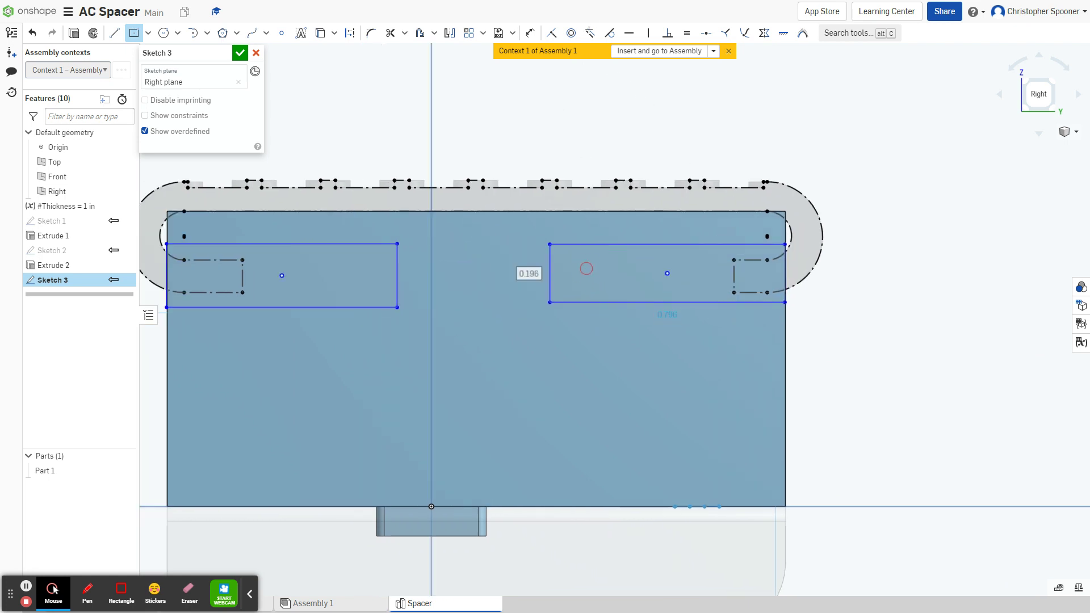
Make the inner vertical edges of the two rectangles equal in length
{"action": "left_click", "coordinate": [687, 33]}
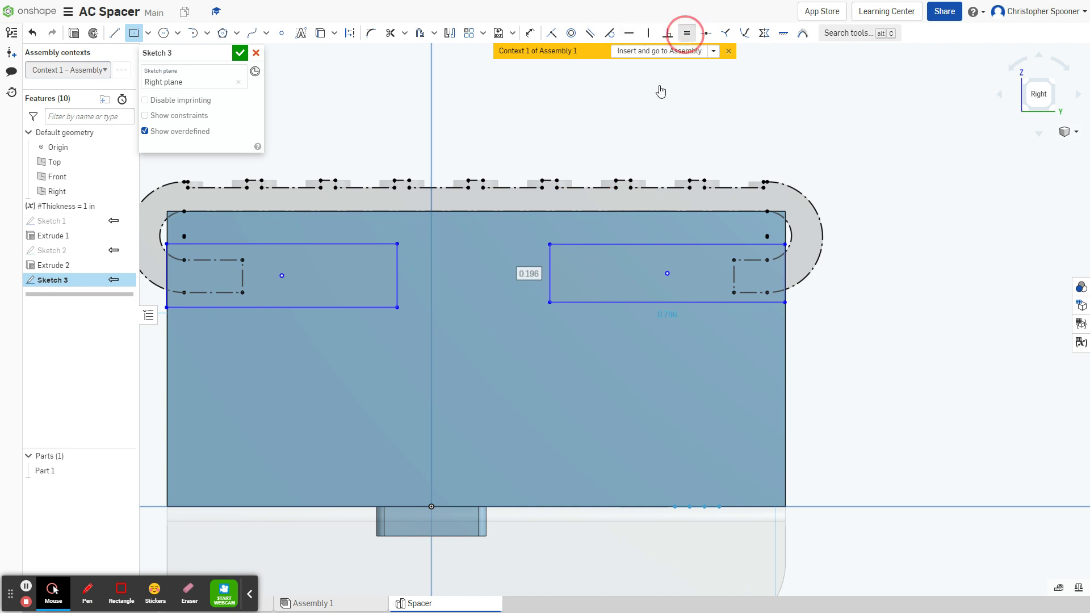
{"action": "left_click", "coordinate": [550, 271]}
{"action": "left_click", "coordinate": [398, 275]}
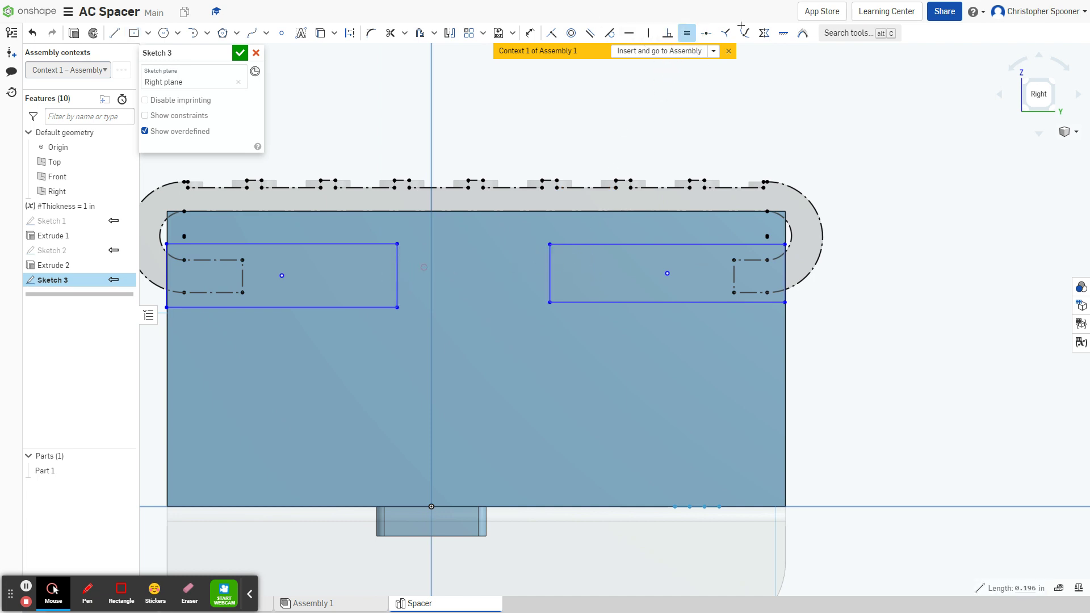
Try to align the rectangles with the foot's hook ends using horizontal and coincident constraints
{"action": "left_click", "coordinate": [629, 33]}
{"action": "left_click", "coordinate": [243, 276]}
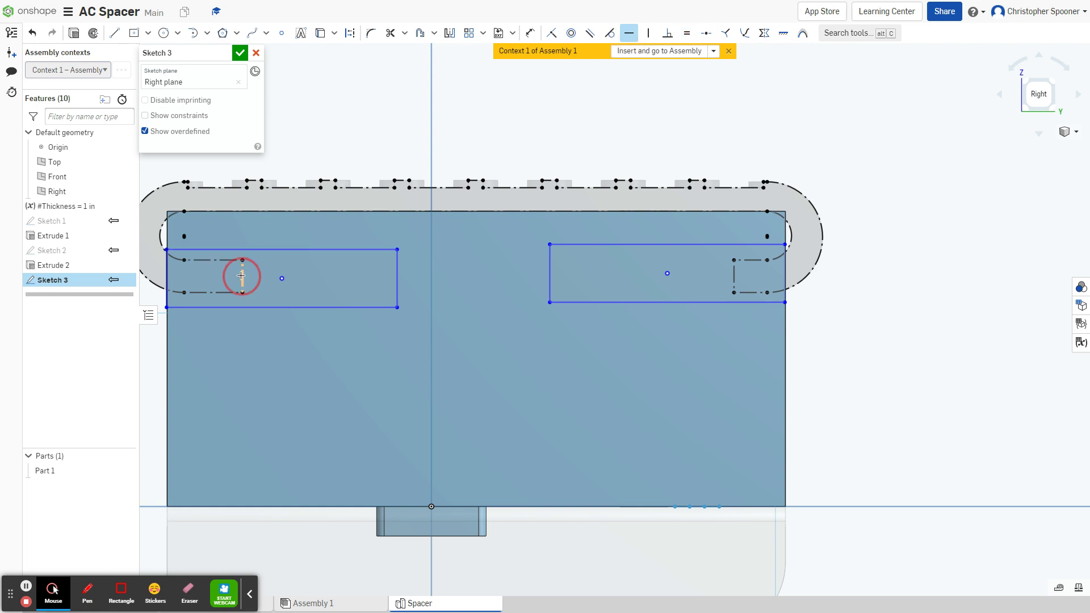
{"action": "left_click", "coordinate": [281, 278]}
{"action": "key", "text": "Escape"}
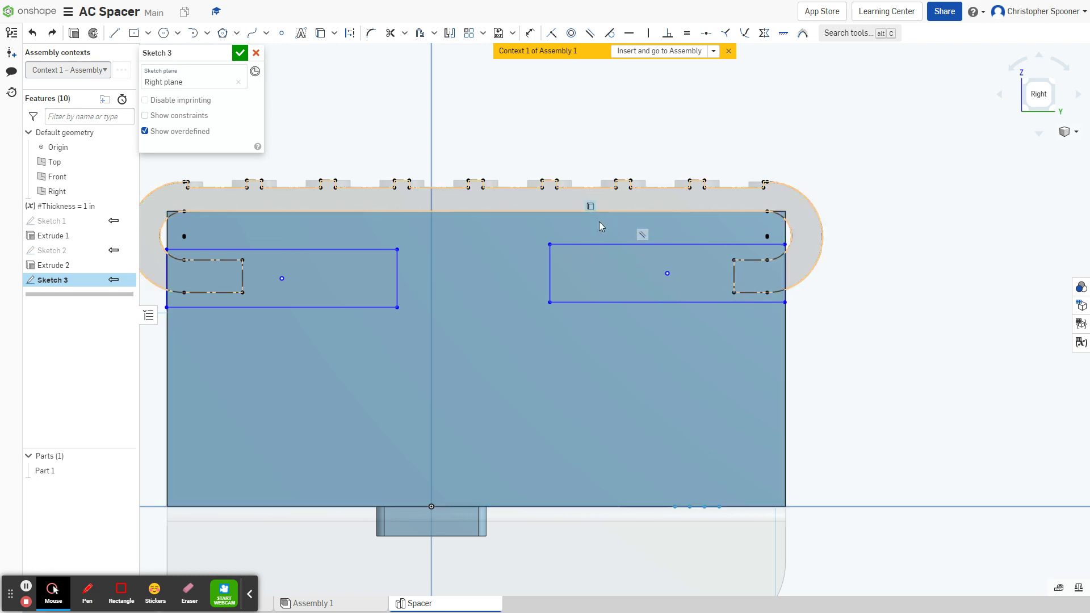
{"action": "left_click", "coordinate": [552, 32]}
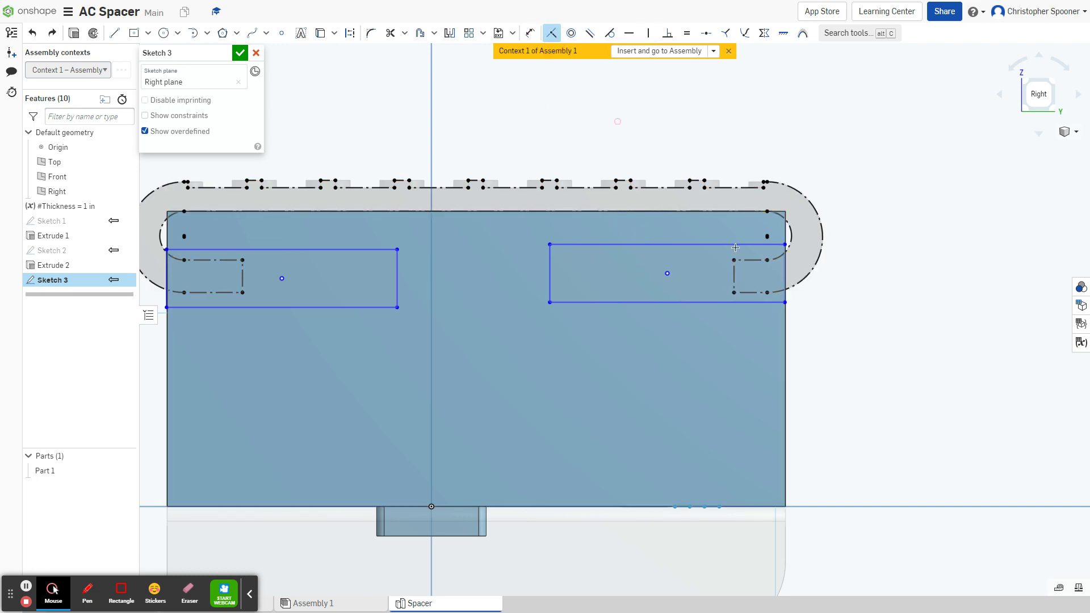
{"action": "left_click", "coordinate": [735, 275]}
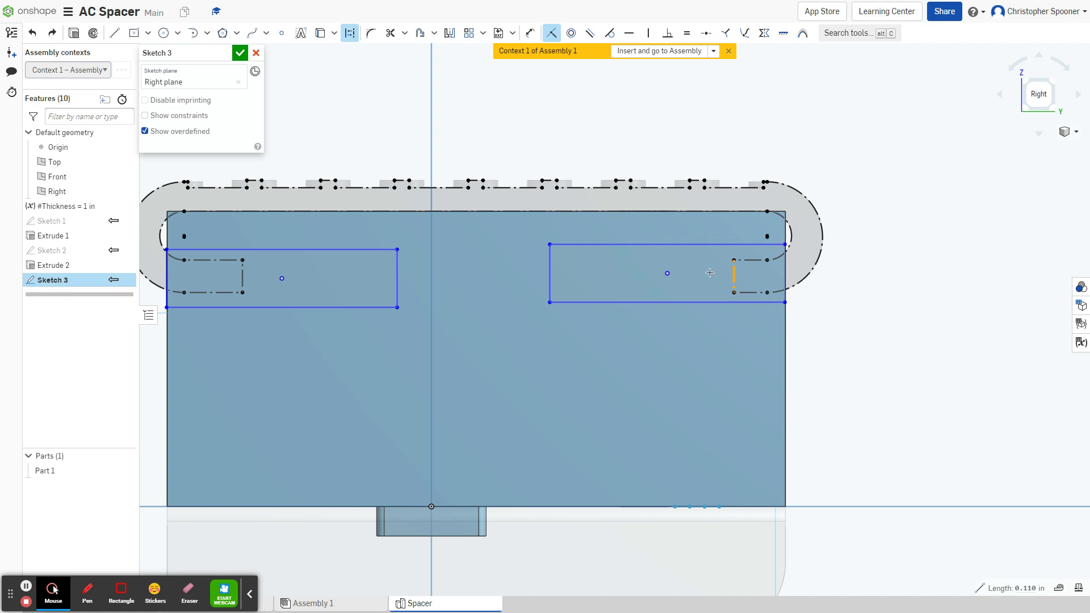
Dimension the vertical end edge of the foot's right hook as a reference
{"action": "left_click", "coordinate": [530, 32]}
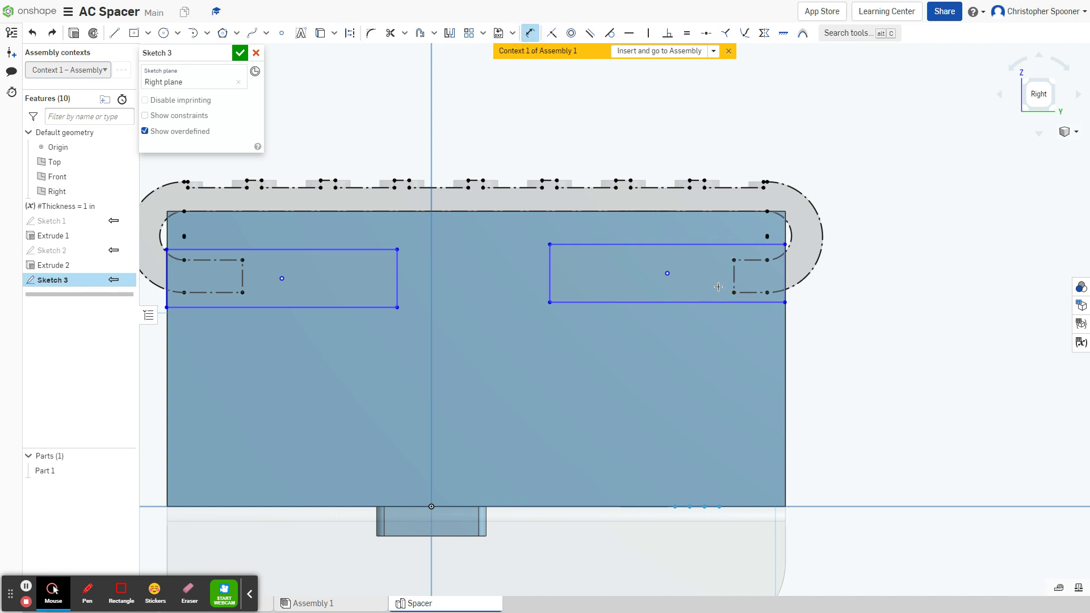
{"action": "left_click", "coordinate": [732, 273]}
{"action": "left_click", "coordinate": [714, 276]}
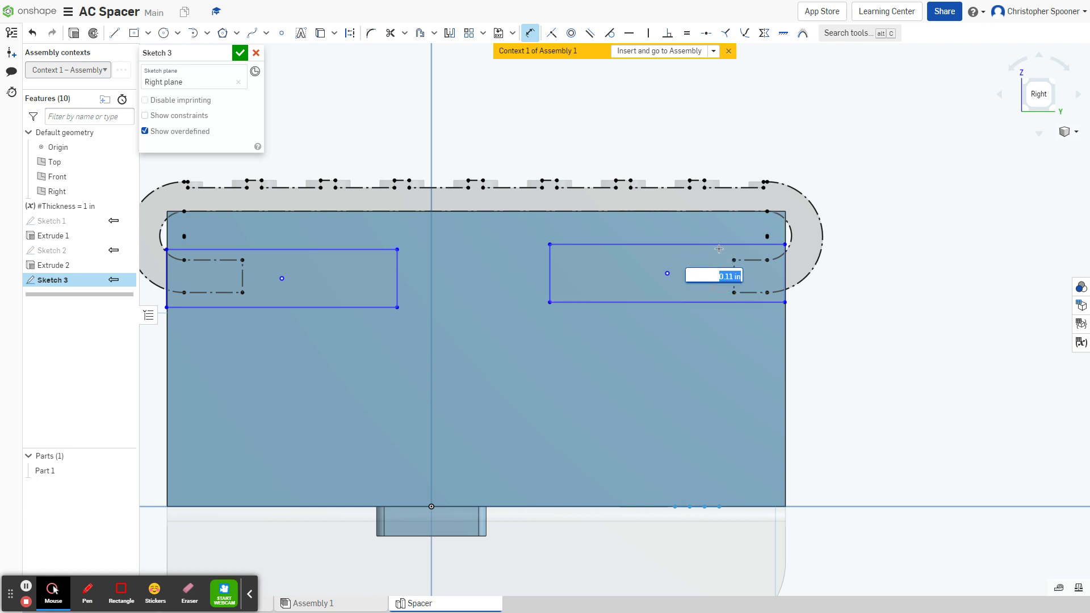
{"action": "type", "text": "d"}
{"action": "key", "text": "Escape"}
{"action": "key", "text": "Escape"}
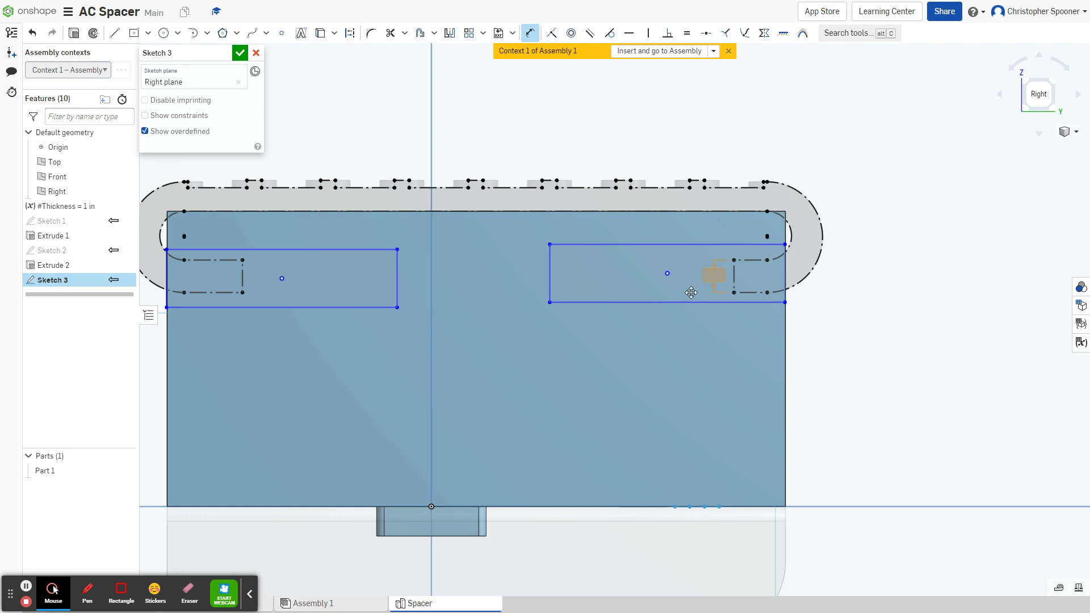
Set the vertical distance from the right hook's upper inner corner to the right rectangle's center to half the hook end's height, 0.055 in
{"action": "left_click", "coordinate": [665, 271]}
{"action": "left_click", "coordinate": [732, 259]}
{"action": "left_click", "coordinate": [584, 274]}
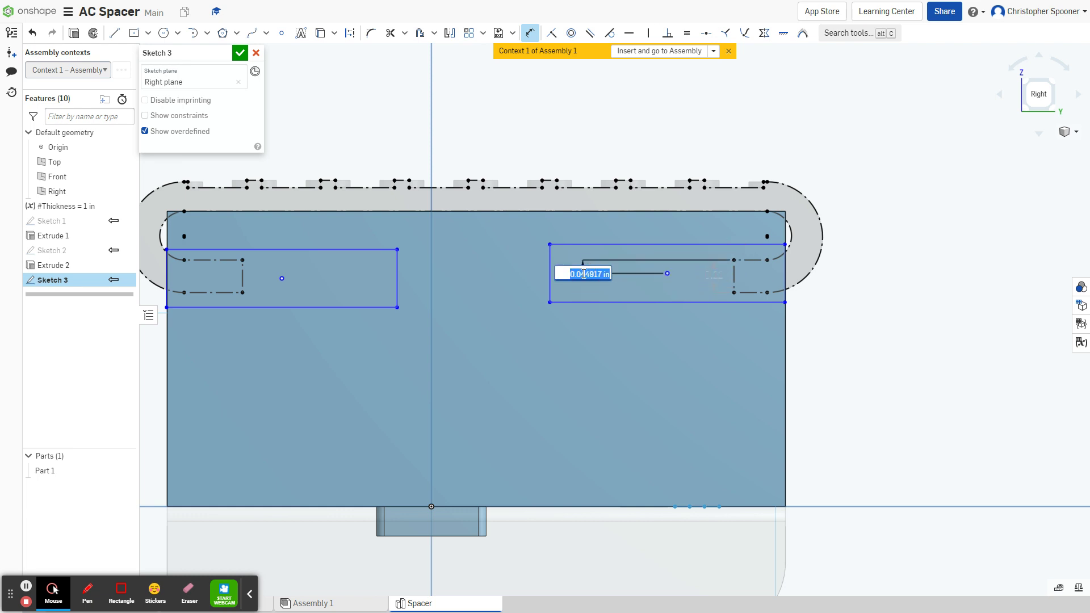
{"action": "key", "text": "BackSpace"}
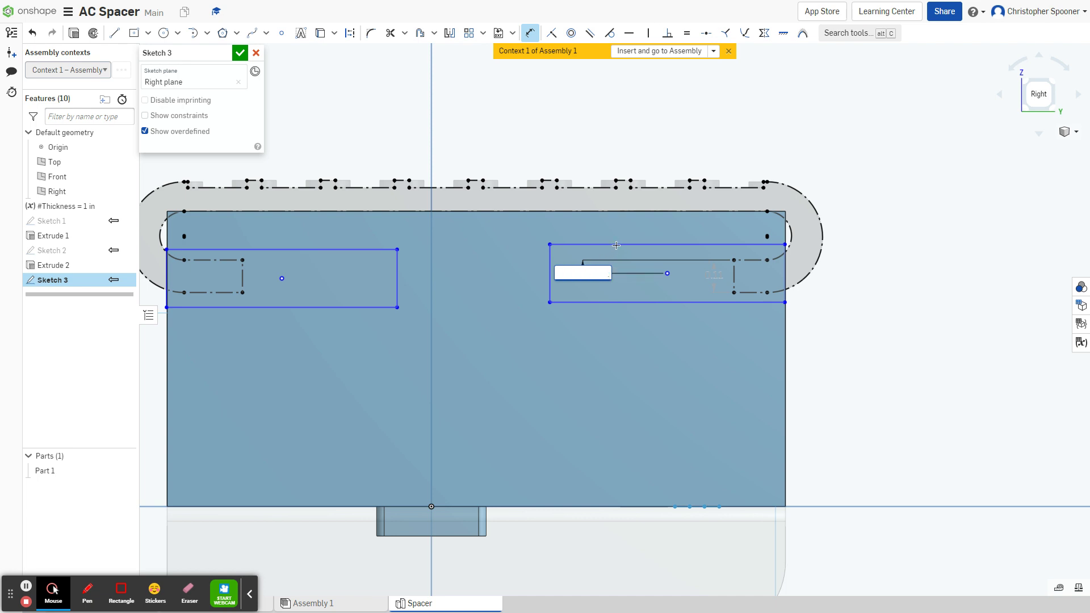
{"action": "type", "text": ".111/2"}
{"action": "key", "text": "Return"}
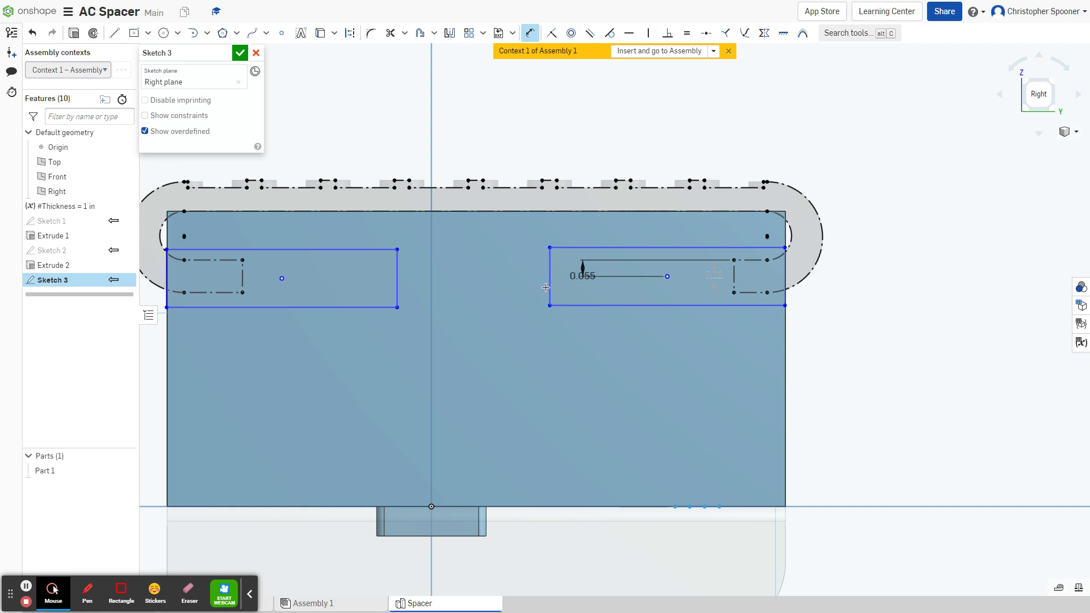
Dimension the right rectangle's height to 0.125 in
{"action": "left_click", "coordinate": [548, 288]}
{"action": "left_click", "coordinate": [528, 283]}
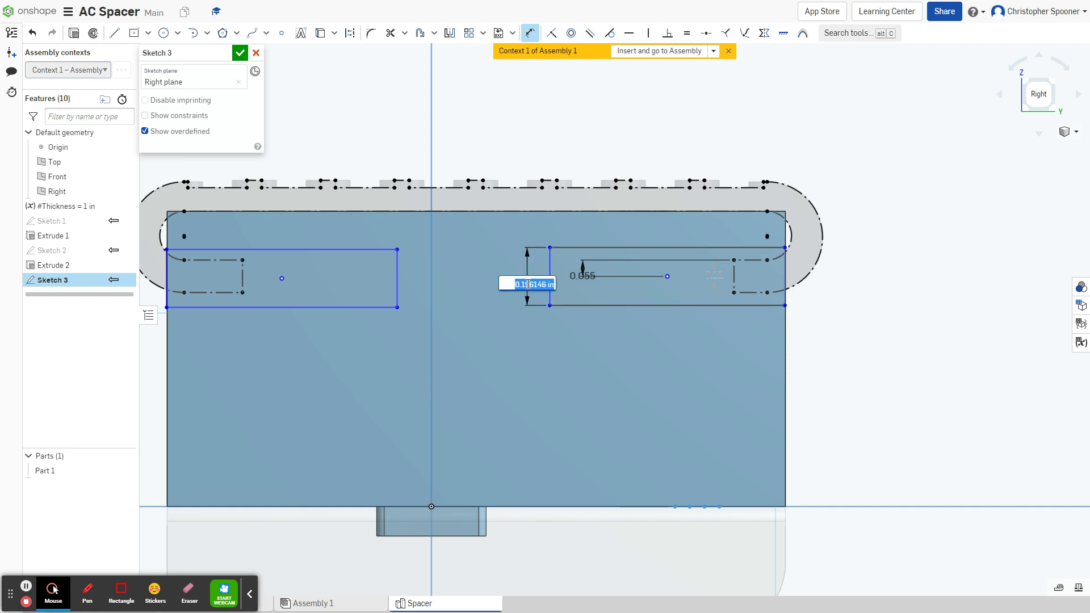
{"action": "key", "text": "BackSpace"}
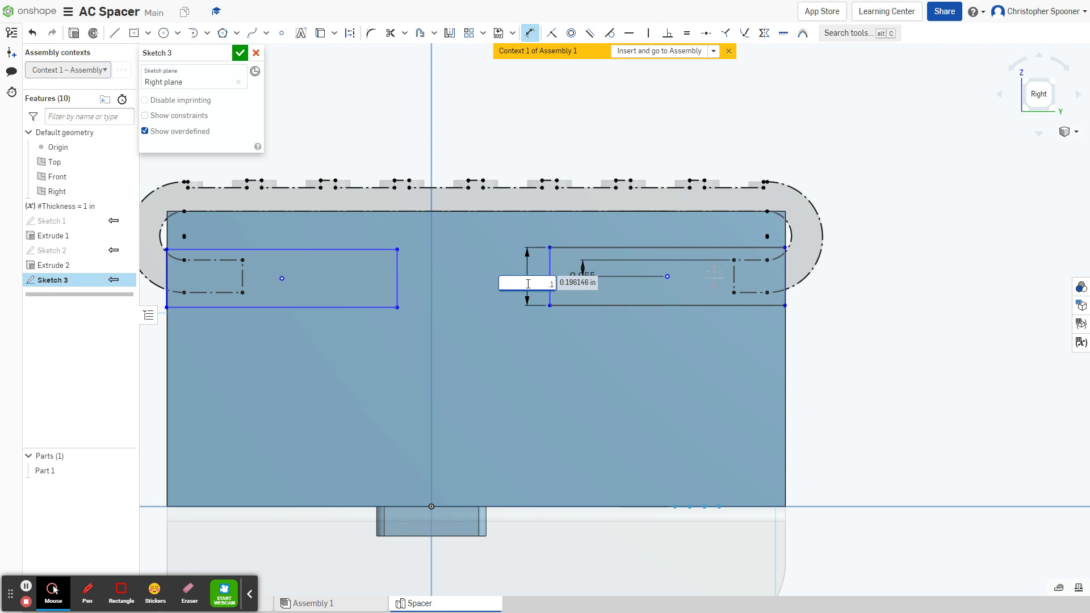
{"action": "type", "text": ".125"}
{"action": "key", "text": "Return"}
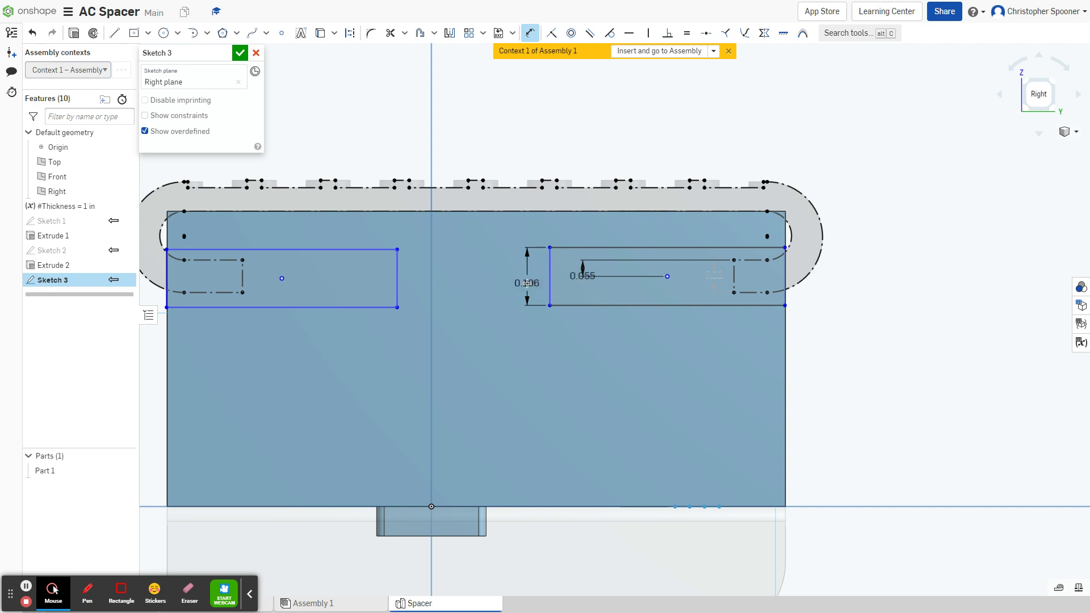
Abandon editing the right rectangle's height dimension and delete that dimension
{"action": "left_click", "coordinate": [536, 280]}
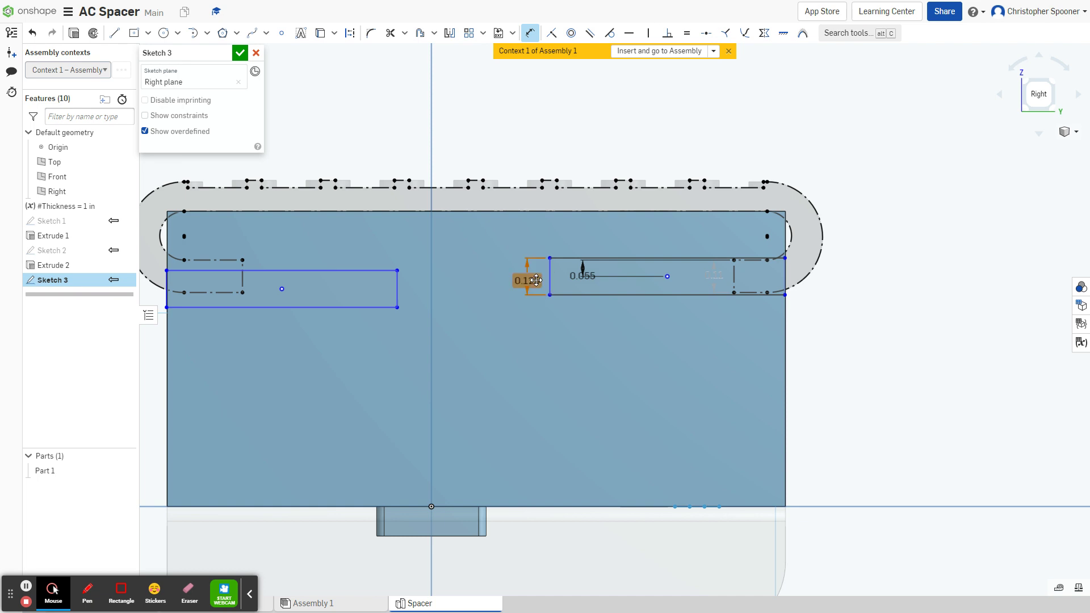
{"action": "double_click", "coordinate": [536, 281]}
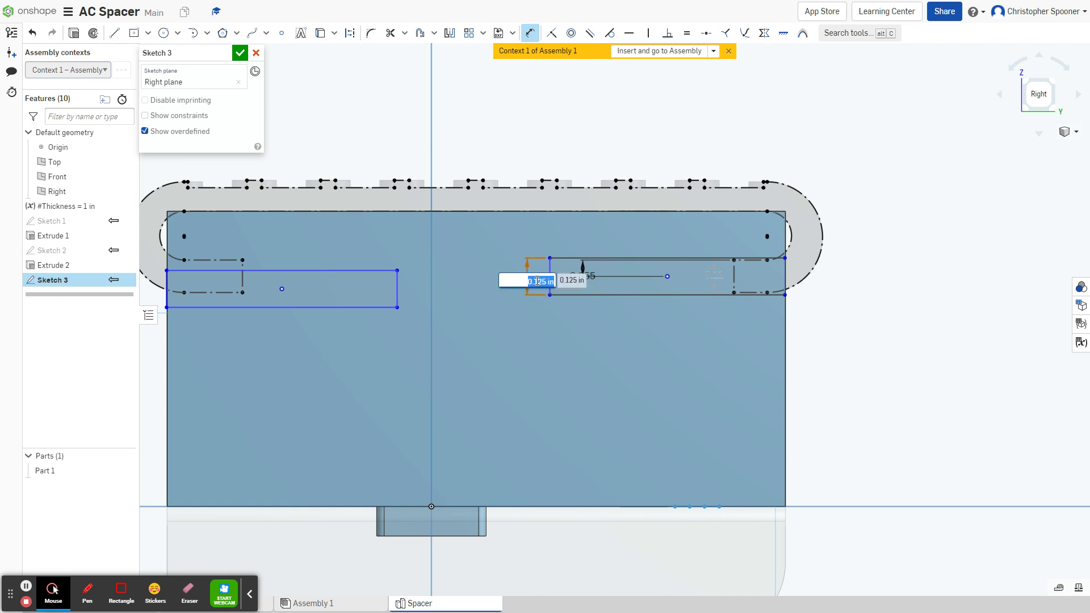
{"action": "key", "text": "BackSpace"}
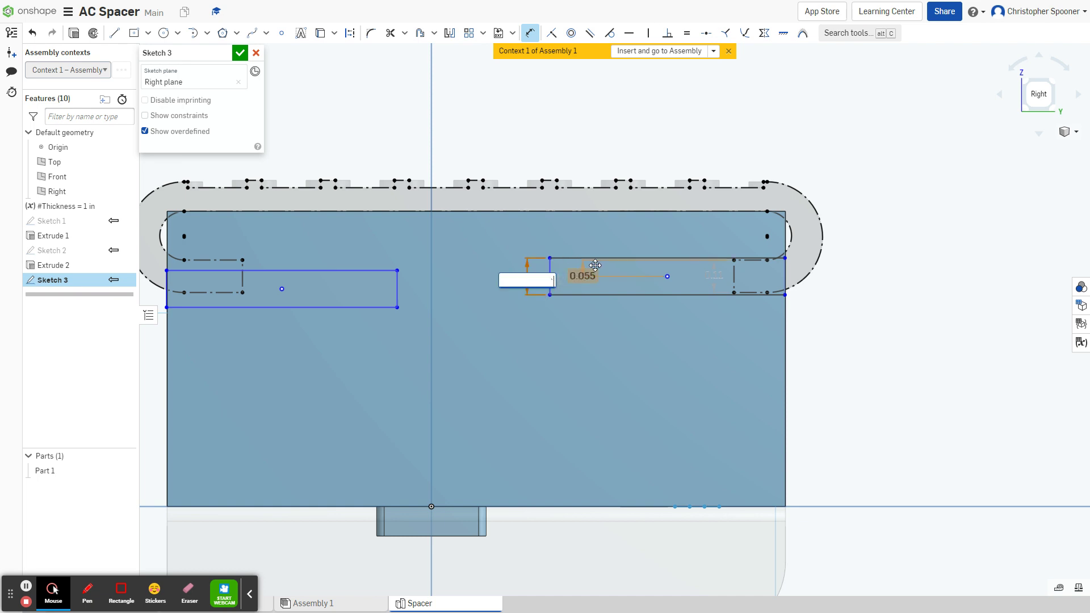
{"action": "left_click", "coordinate": [529, 267]}
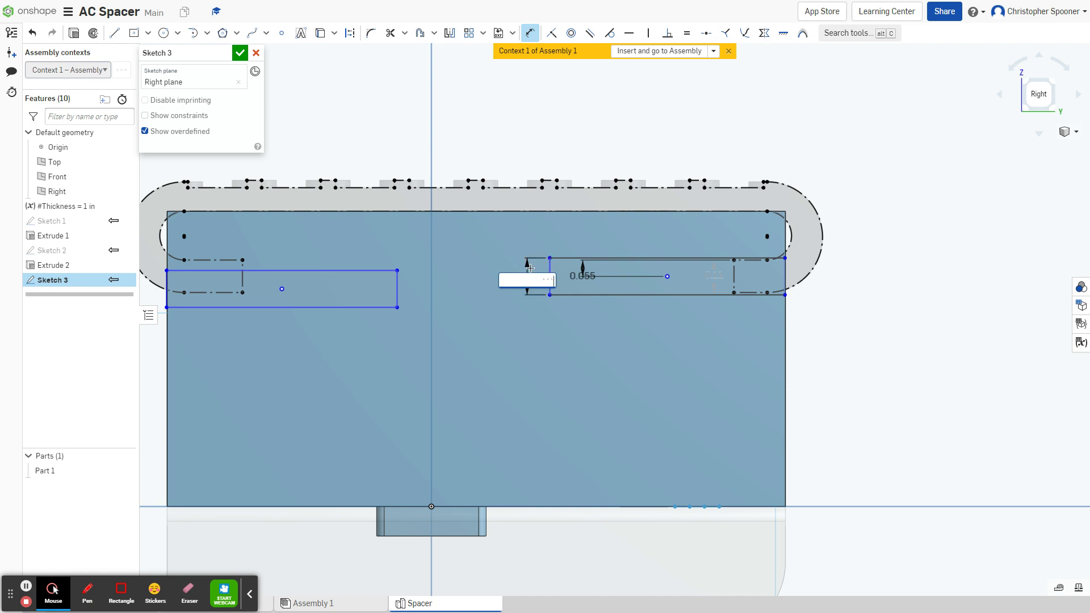
{"action": "left_click", "coordinate": [558, 245]}
{"action": "left_click", "coordinate": [530, 32]}
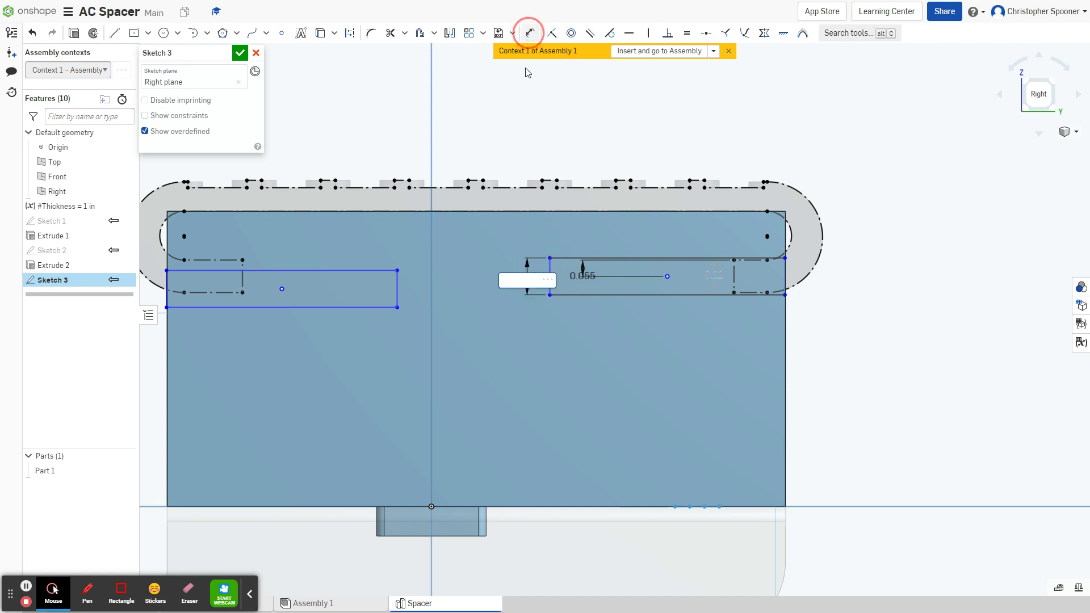
{"action": "double_click", "coordinate": [548, 281]}
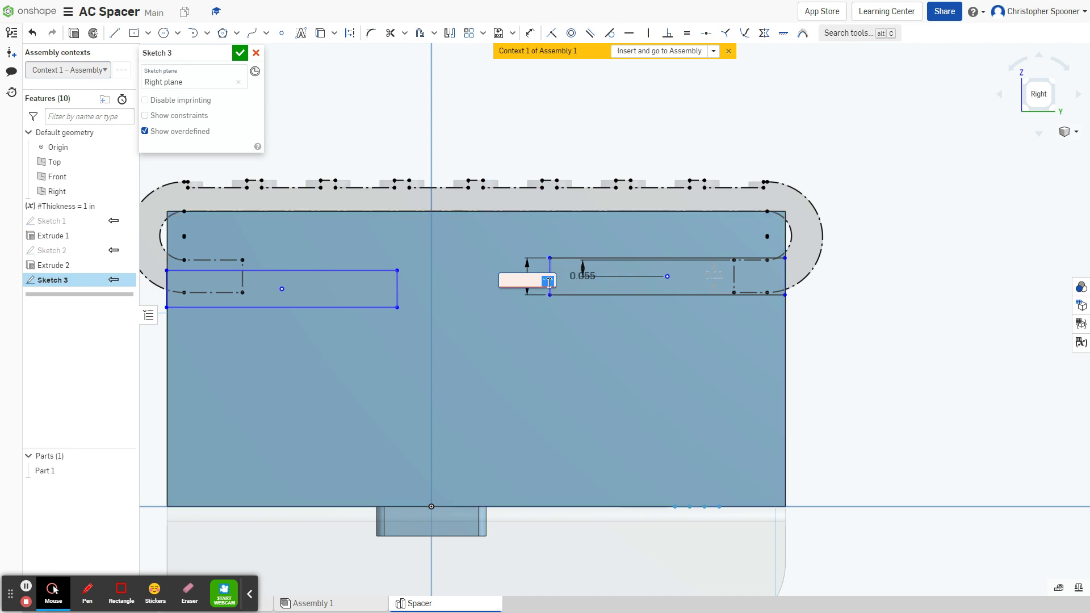
{"action": "left_click", "coordinate": [550, 243]}
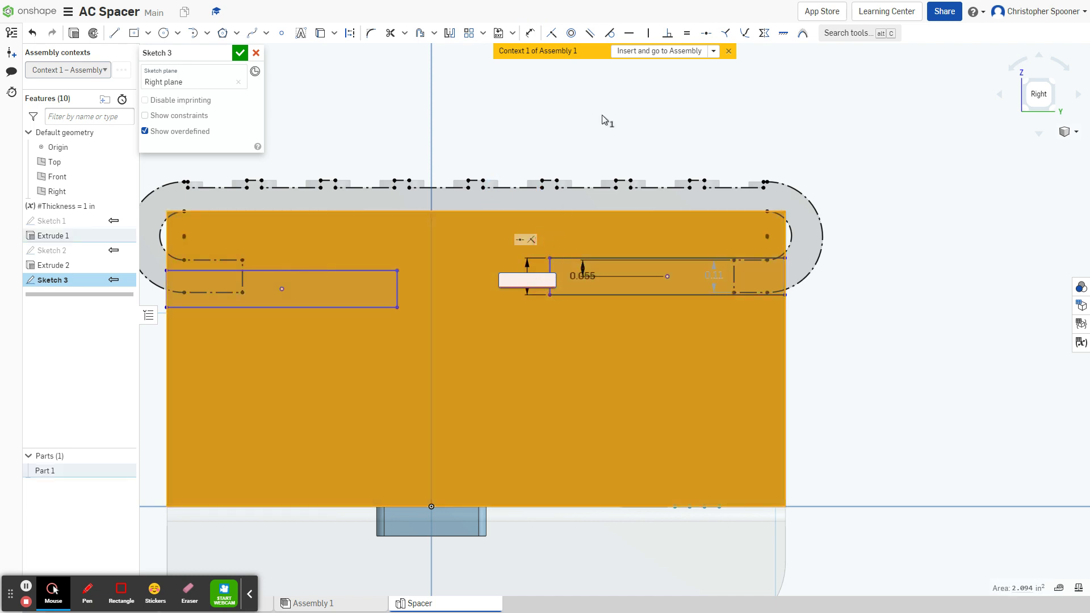
{"action": "left_click", "coordinate": [535, 77]}
{"action": "left_click", "coordinate": [530, 32]}
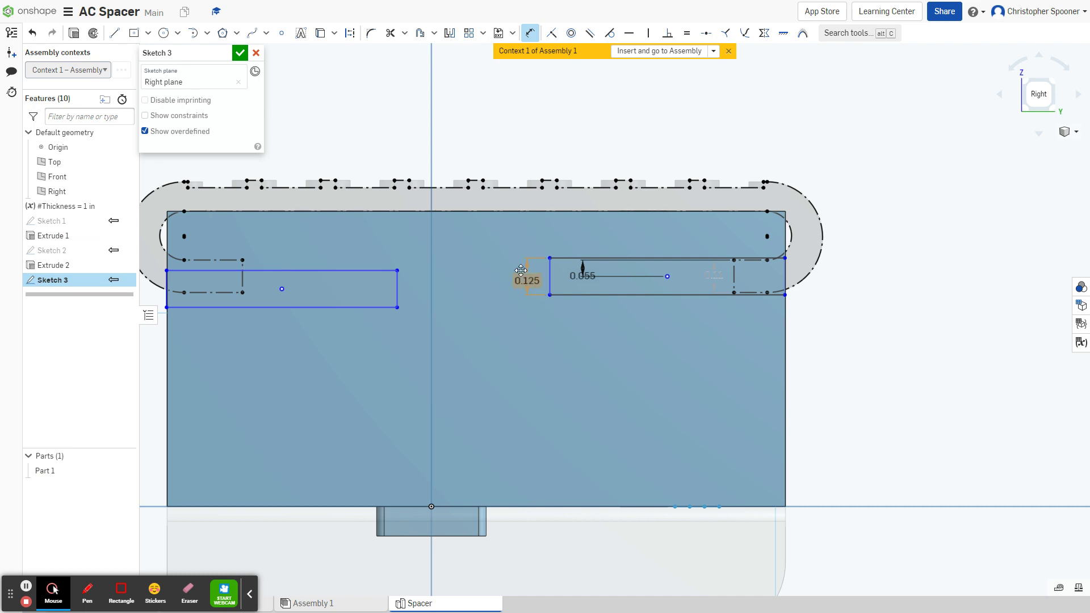
{"action": "key", "text": "Delete"}
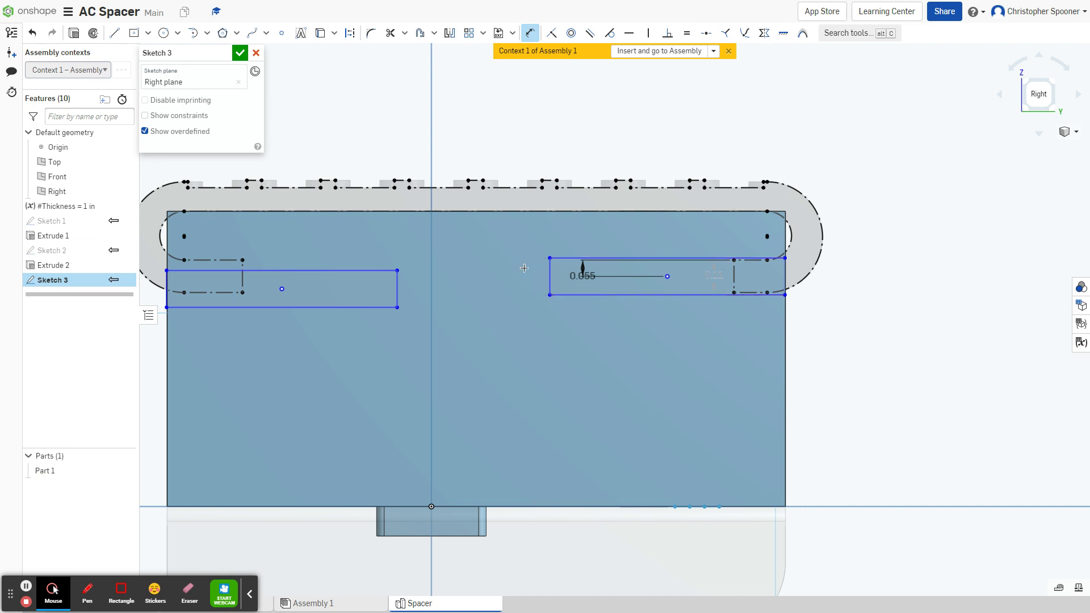
{"action": "left_click", "coordinate": [529, 32]}
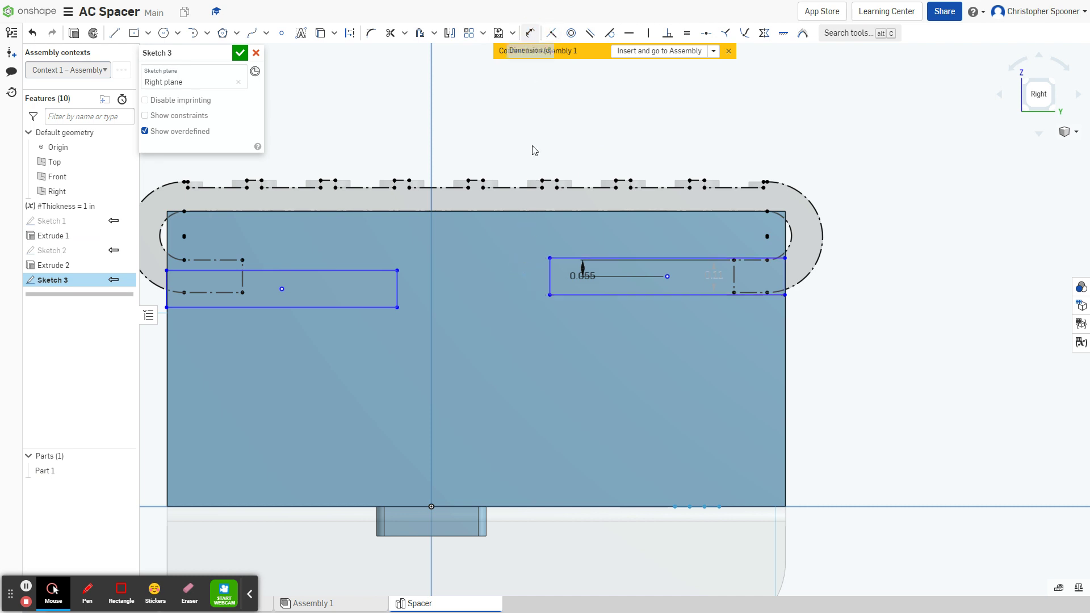
{"action": "left_click", "coordinate": [611, 255]}
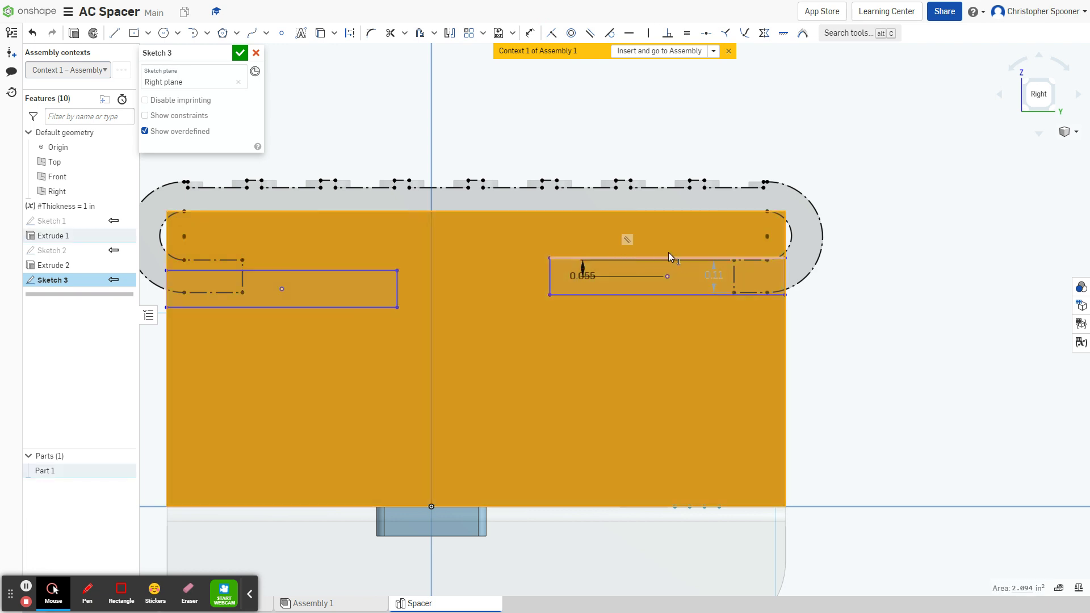
{"action": "left_click", "coordinate": [532, 34]}
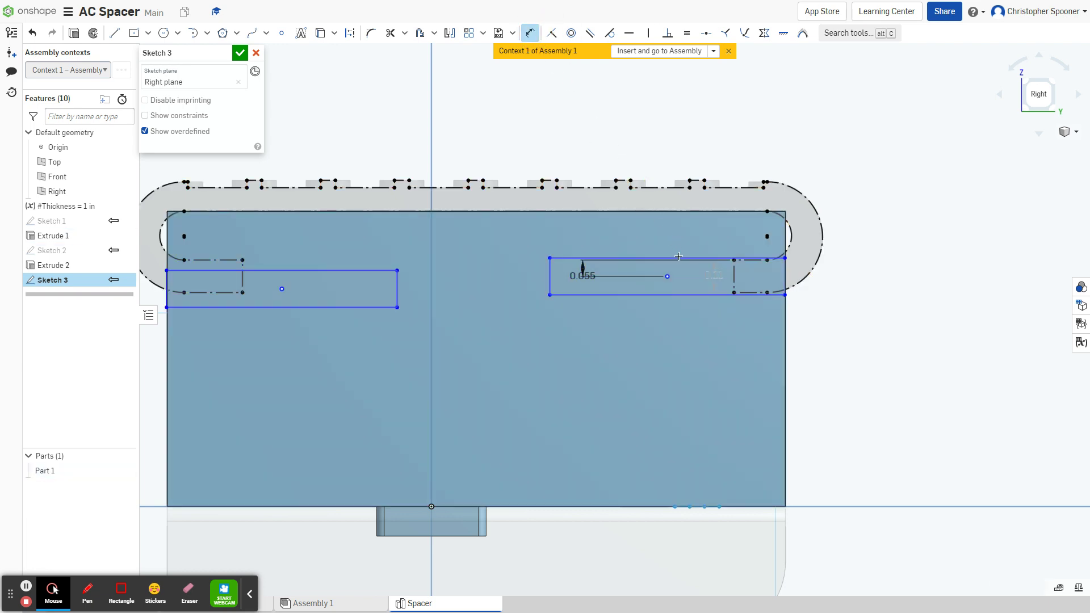
{"action": "left_click", "coordinate": [679, 257]}
{"action": "left_click", "coordinate": [745, 263]}
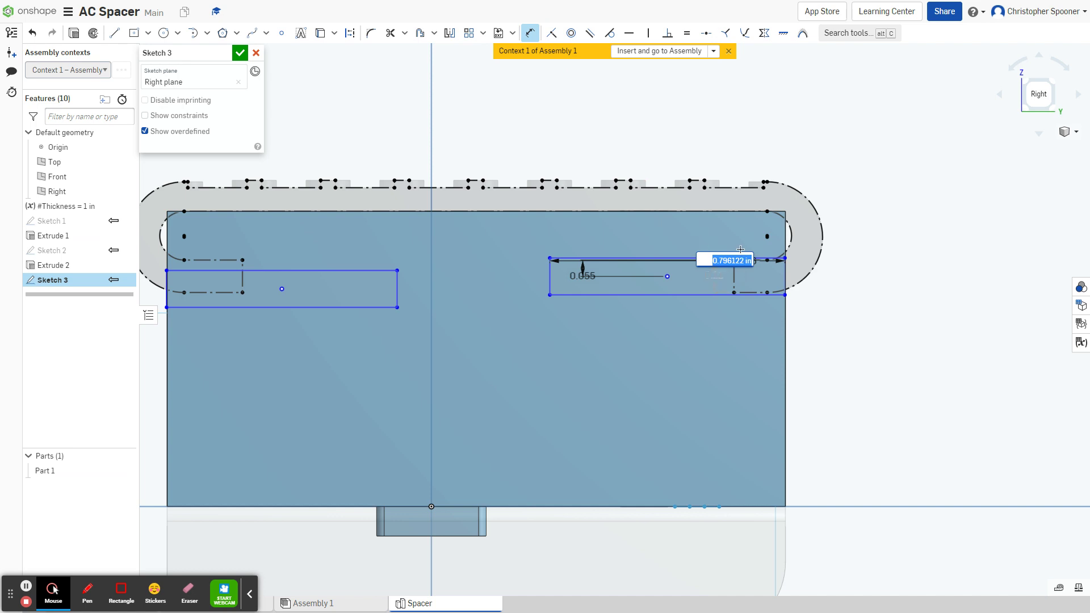
{"action": "key", "text": "BackSpace"}
{"action": "left_click", "coordinate": [530, 40]}
{"action": "scroll", "coordinate": [749, 233], "scroll_direction": "up", "scroll_amount": 4}
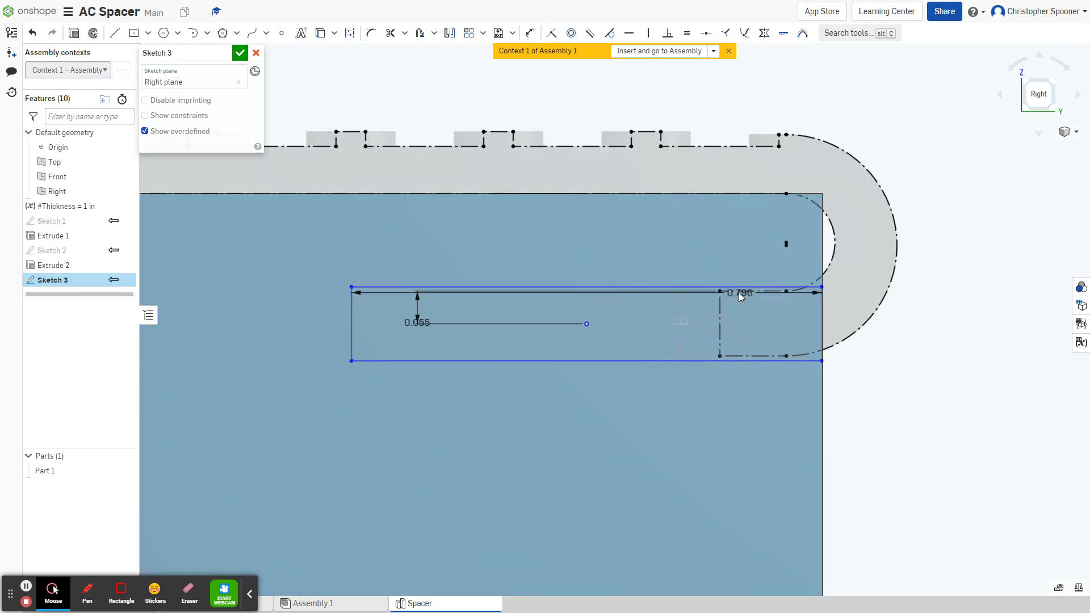
Set the vertical gap between the right rectangle's upper edge and the right hook end's upper edge to 0.015 in
{"action": "left_click", "coordinate": [529, 32]}
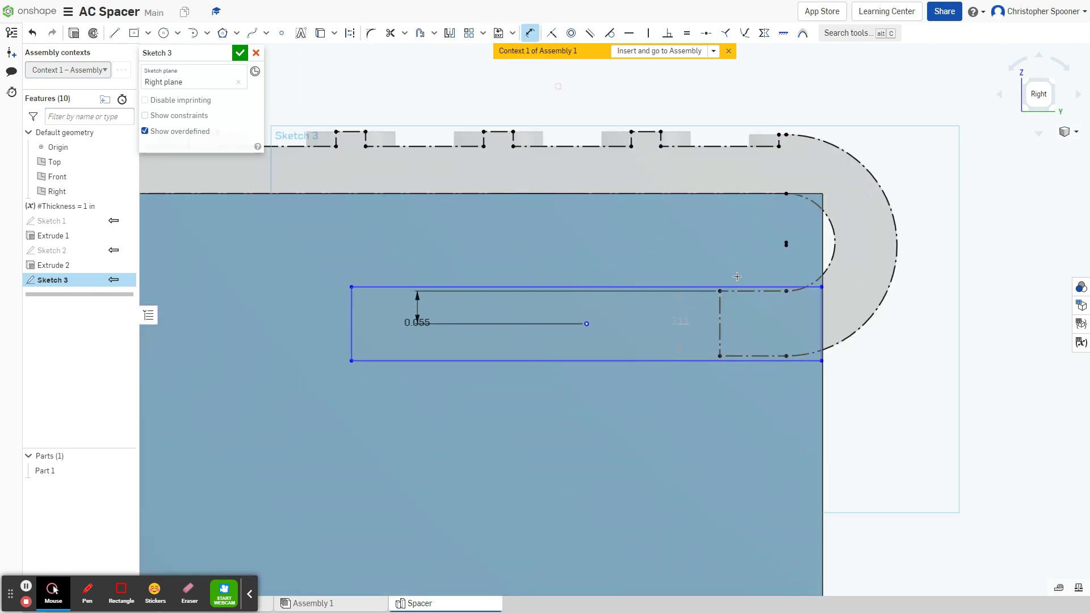
{"action": "scroll", "coordinate": [738, 284], "scroll_direction": "up", "scroll_amount": 3}
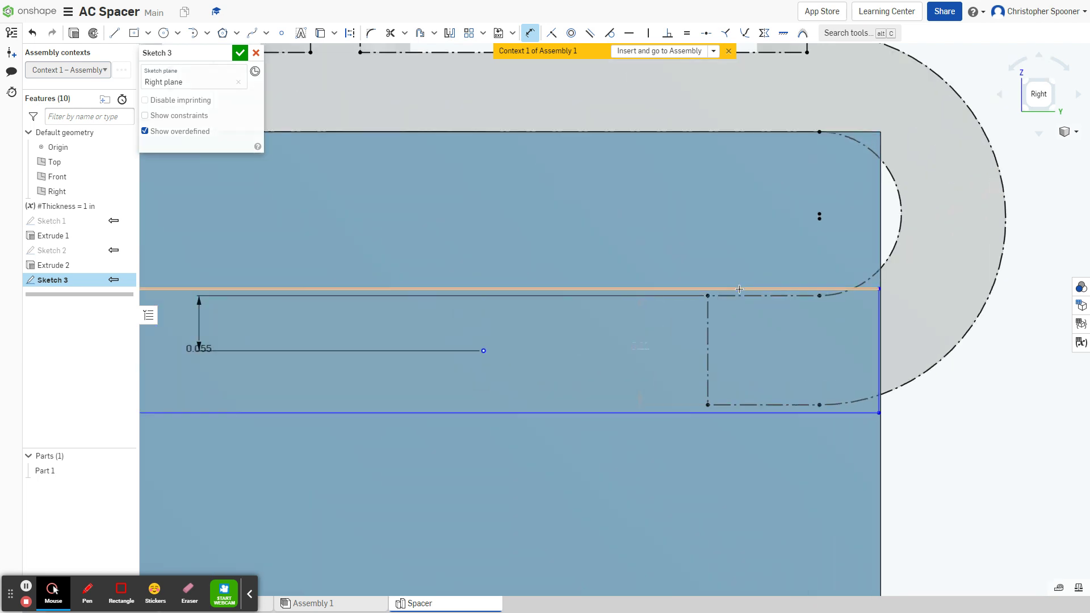
{"action": "left_click", "coordinate": [737, 289]}
{"action": "left_click", "coordinate": [739, 295]}
{"action": "left_click", "coordinate": [737, 271]}
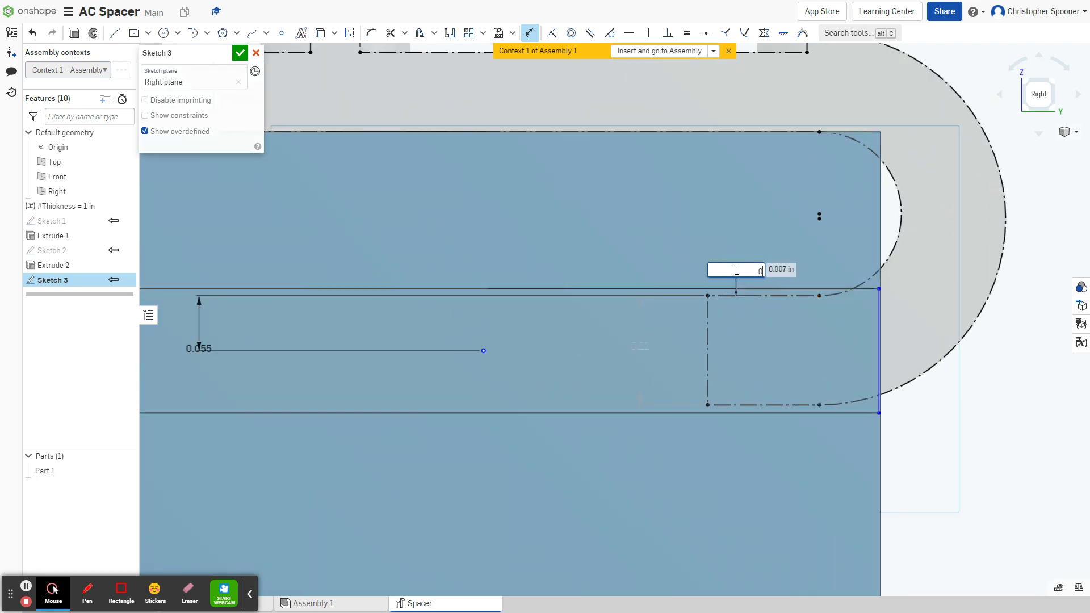
{"action": "type", "text": ".01"}
{"action": "key", "text": "Return"}
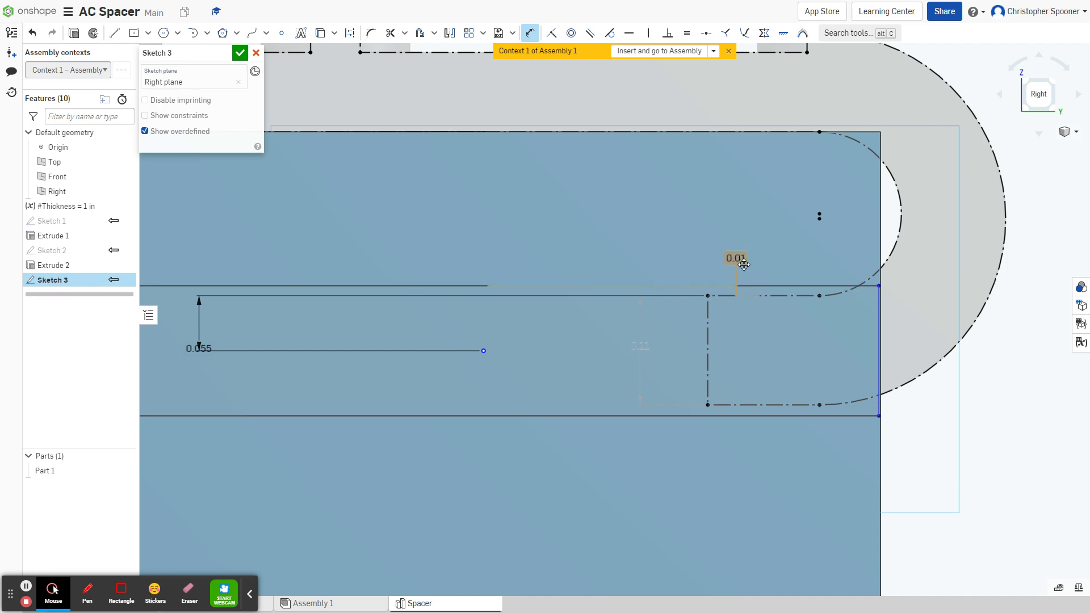
{"action": "left_click", "coordinate": [741, 259]}
{"action": "double_click", "coordinate": [741, 259]}
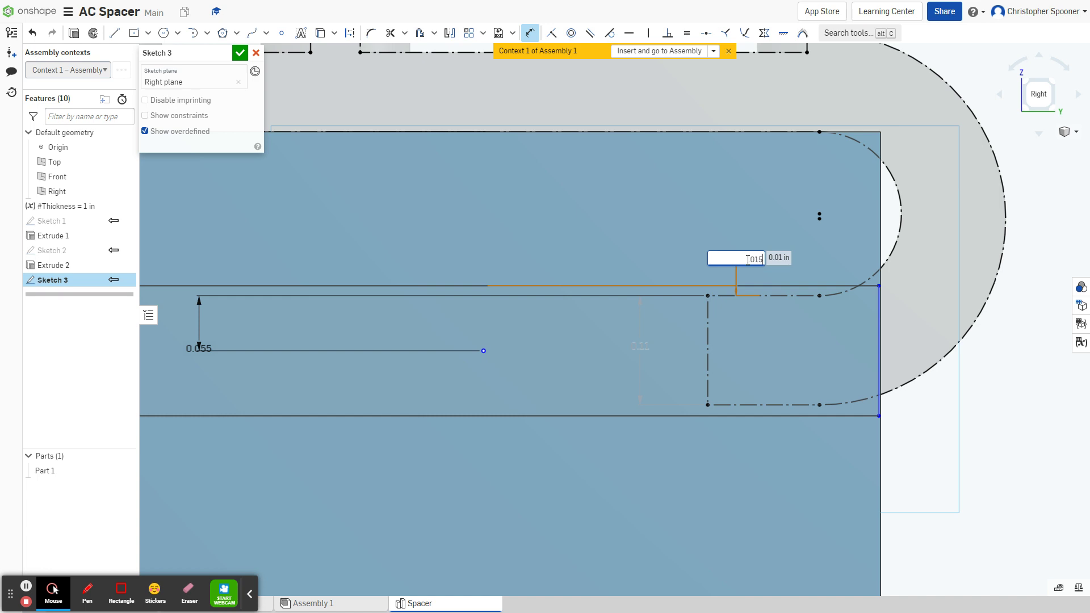
{"action": "key", "text": "Return"}
Set the horizontal gap between the right rectangle's inner edge and the right hook's end edge to 0.025 in
{"action": "scroll", "coordinate": [531, 322], "scroll_direction": "down", "scroll_amount": 5}
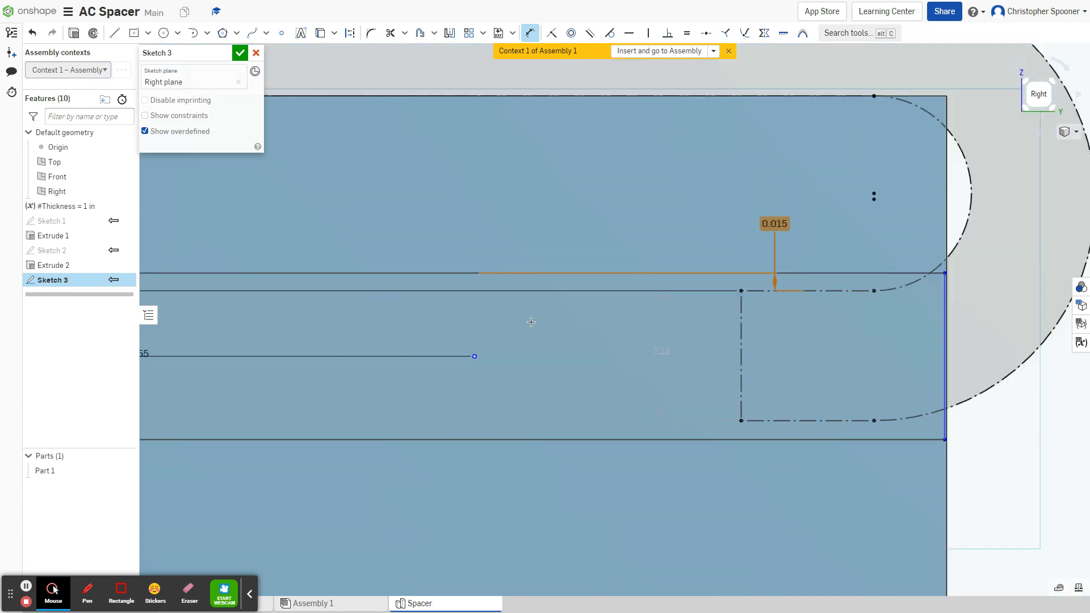
{"action": "left_click", "coordinate": [267, 334]}
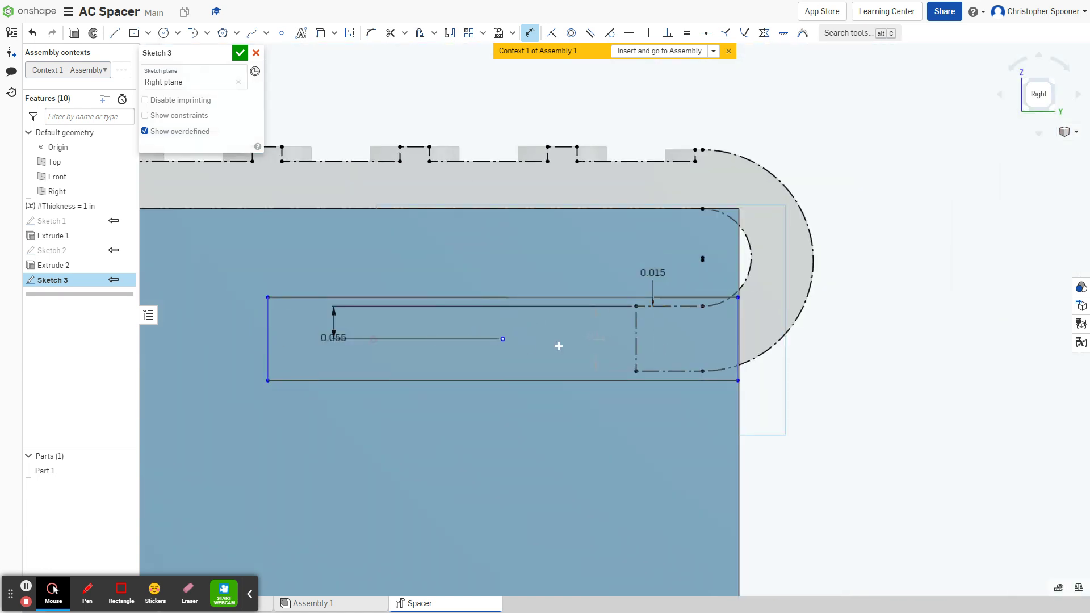
{"action": "left_click", "coordinate": [633, 322]}
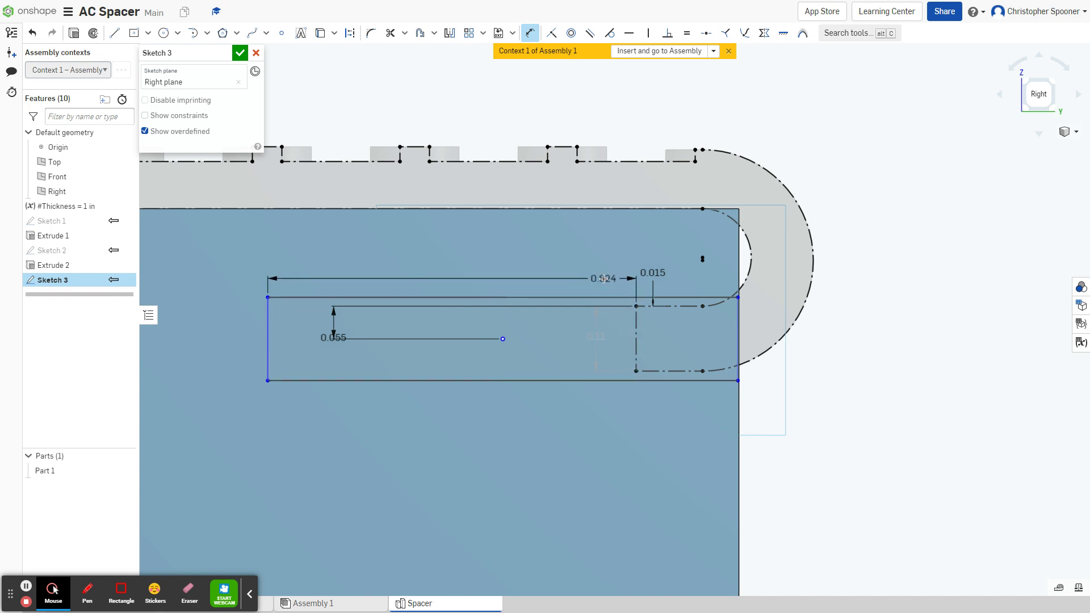
{"action": "left_click", "coordinate": [605, 278]}
{"action": "type", "text": ".025"}
{"action": "key", "text": "Return"}
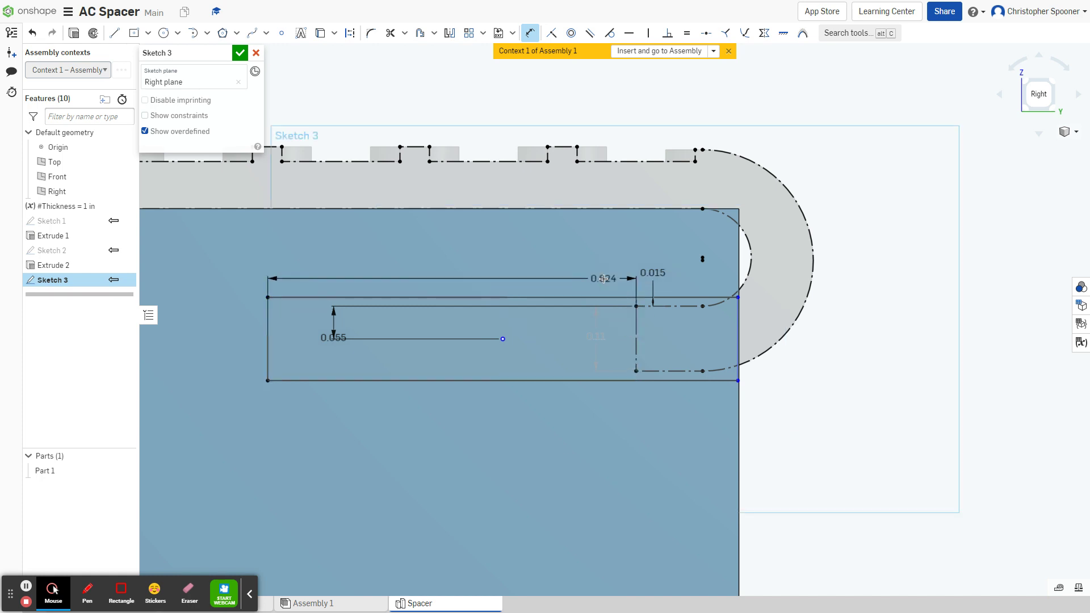
Align the upper inner corners of the left and right rectangles with a Horizontal constraint
{"action": "scroll", "coordinate": [460, 299], "scroll_direction": "up", "scroll_amount": 2}
{"action": "scroll", "coordinate": [472, 306], "scroll_direction": "up", "scroll_amount": 5}
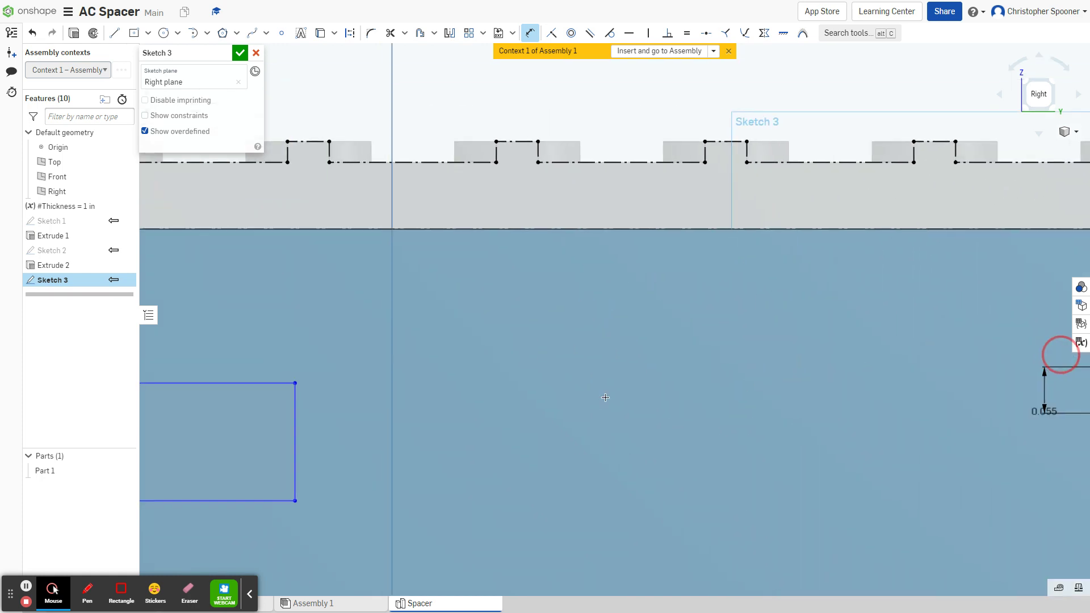
{"action": "scroll", "coordinate": [850, 346], "scroll_direction": "down", "scroll_amount": 5}
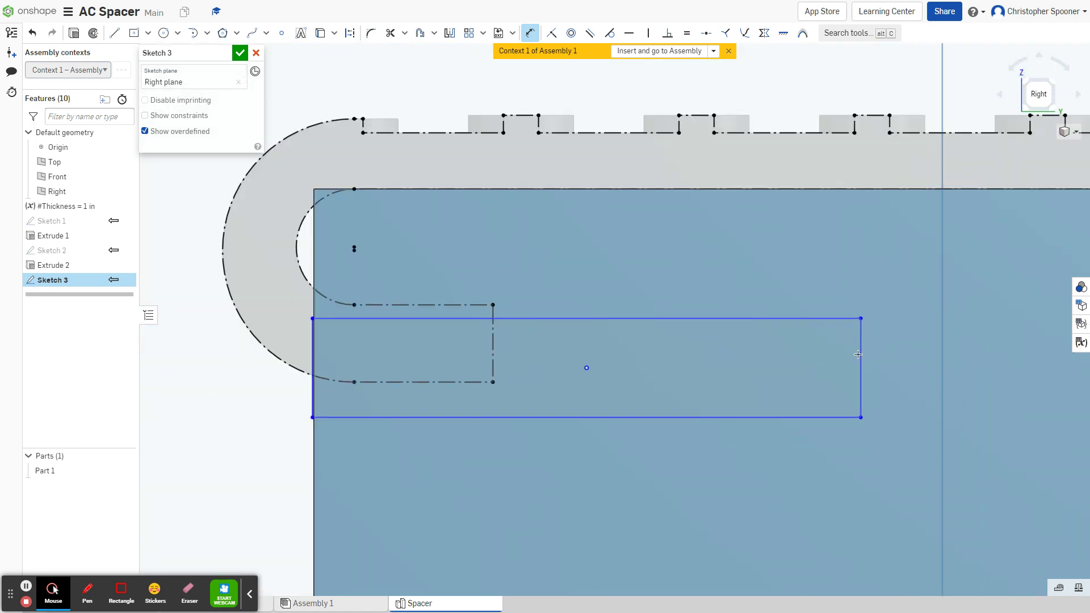
{"action": "scroll", "coordinate": [858, 354], "scroll_direction": "up", "scroll_amount": 2}
{"action": "scroll", "coordinate": [808, 341], "scroll_direction": "down", "scroll_amount": 6}
{"action": "middle_click_drag", "start_coordinate": [808, 340], "coordinate": [593, 5]}
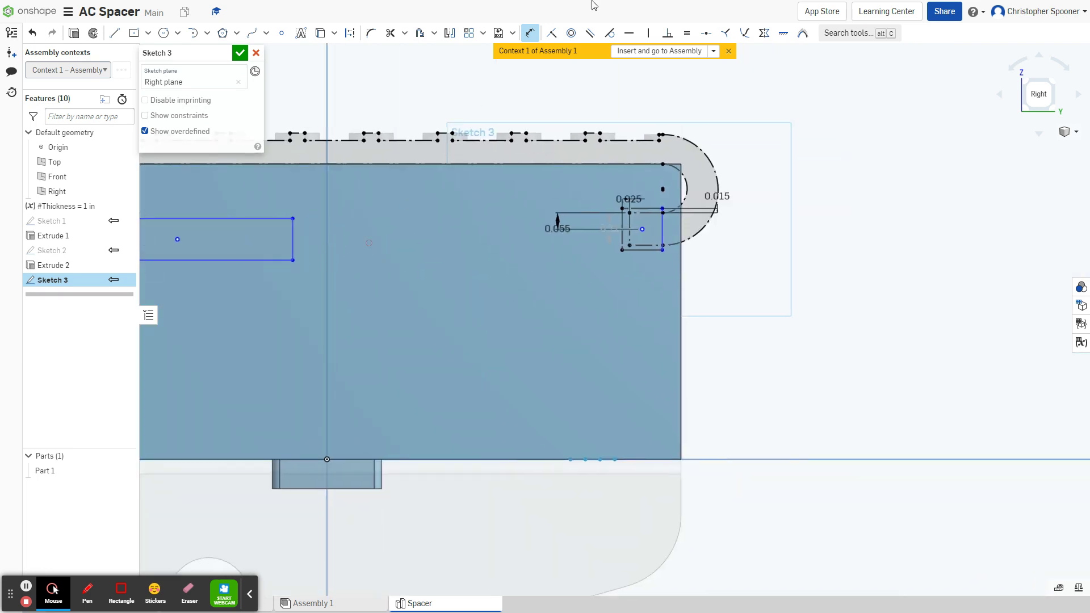
{"action": "left_click", "coordinate": [629, 33]}
{"action": "mouse_move", "coordinate": [594, 191]}
{"action": "middle_mouse_down"}
{"action": "mouse_move", "coordinate": [611, 195]}
{"action": "mouse_move", "coordinate": [676, 329]}
{"action": "middle_mouse_up"}
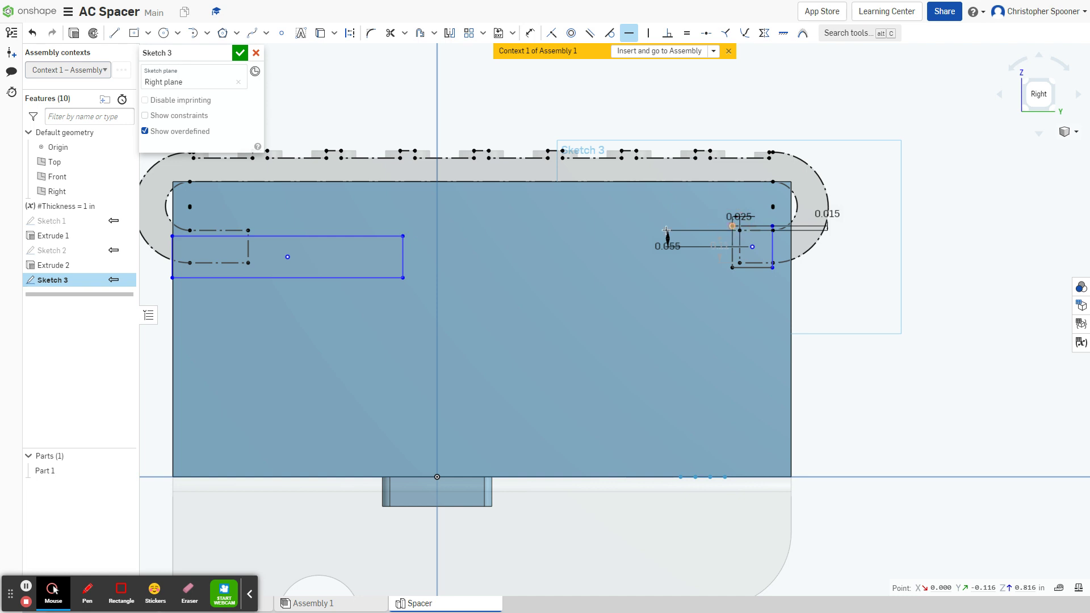
{"action": "left_click", "coordinate": [402, 236]}
Set the horizontal gap between the left rectangle's inner edge and the left hook's end edge to 0.025 in
{"action": "key", "text": "d"}
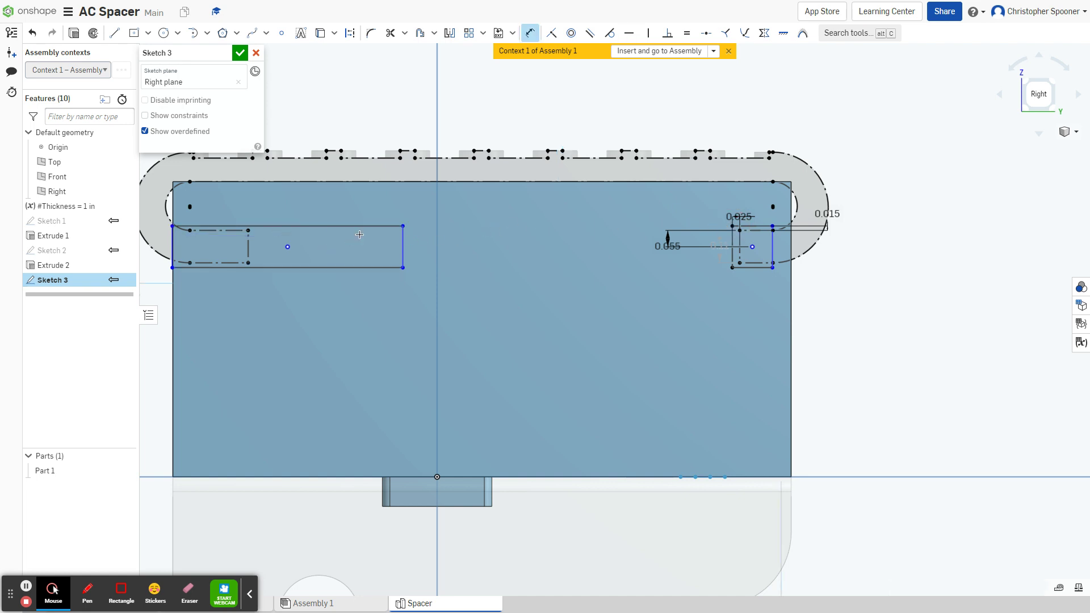
{"action": "left_click", "coordinate": [405, 236]}
{"action": "left_click", "coordinate": [249, 244]}
{"action": "left_click", "coordinate": [276, 203]}
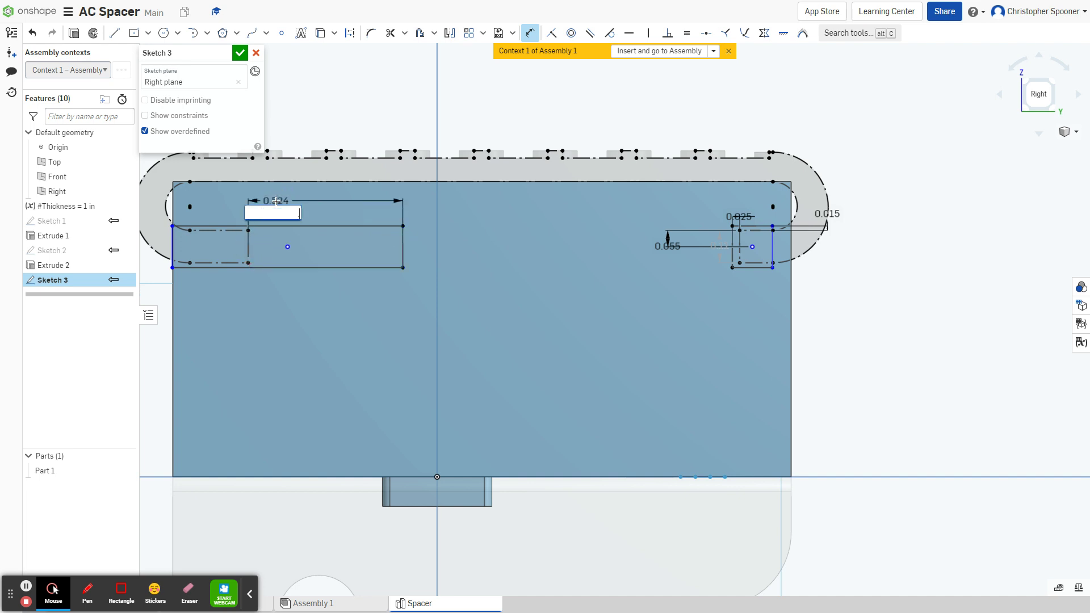
{"action": "type", "text": ".025"}
{"action": "key", "text": "Return"}
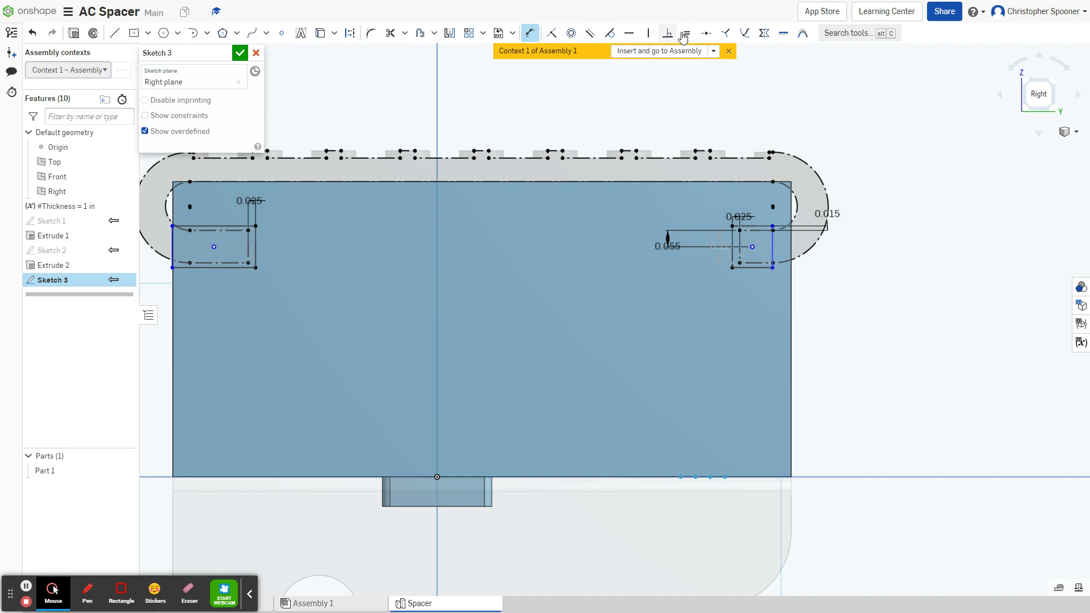
Constrain the outer edges of both rectangles coincident with the spacer's matching side edges
{"action": "left_click", "coordinate": [589, 34]}
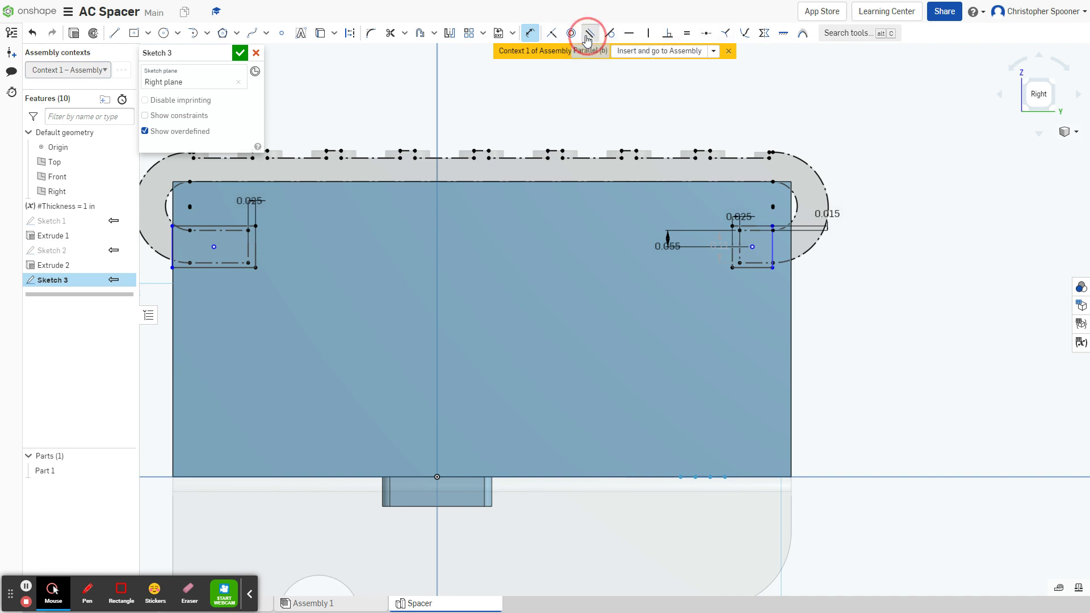
{"action": "left_click", "coordinate": [555, 34]}
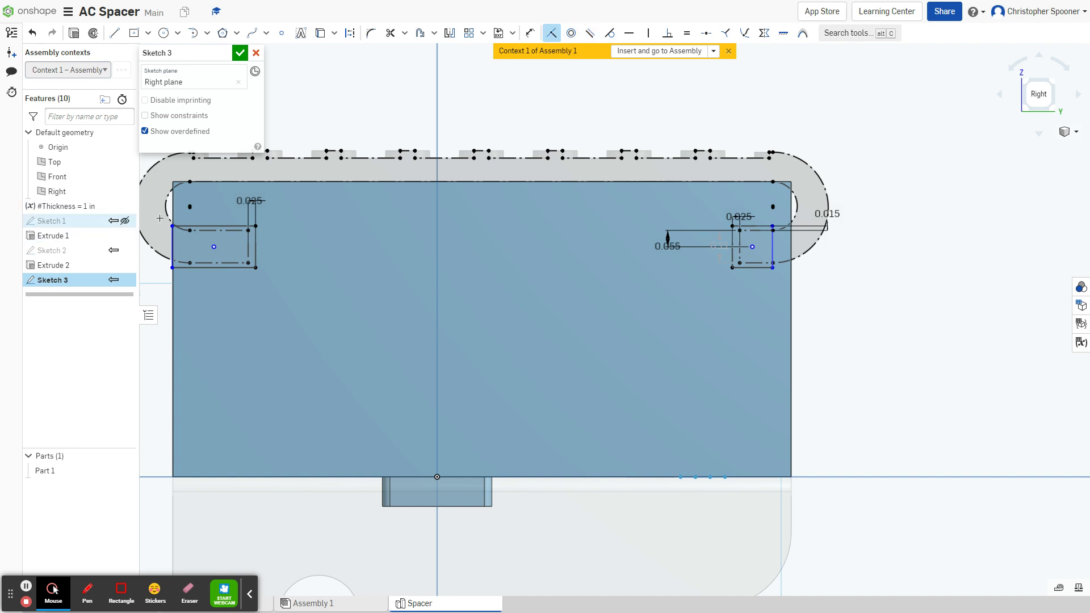
{"action": "left_click", "coordinate": [173, 208]}
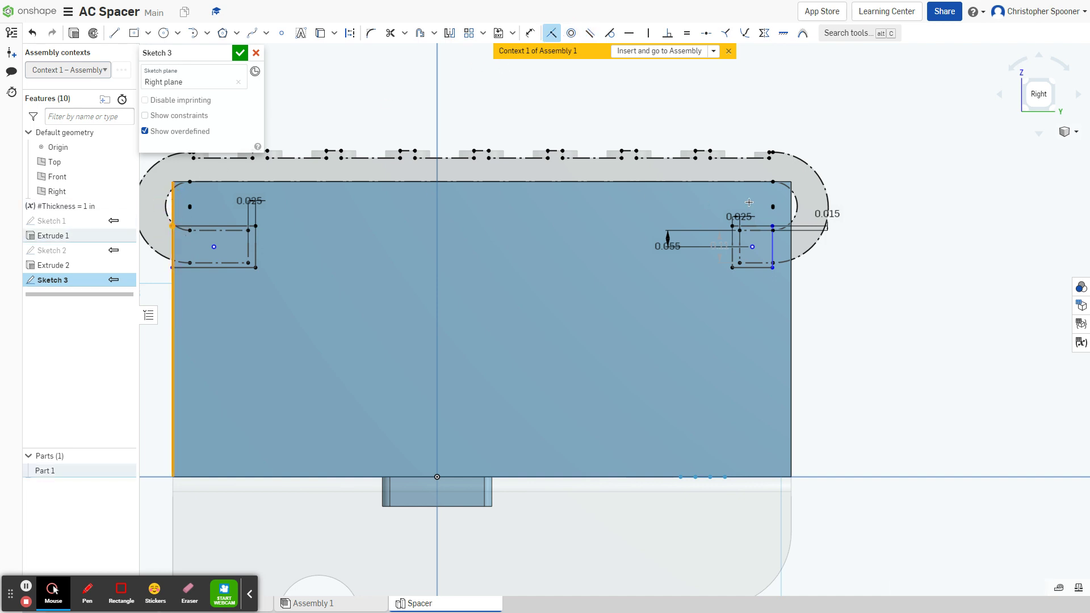
{"action": "left_click", "coordinate": [790, 210]}
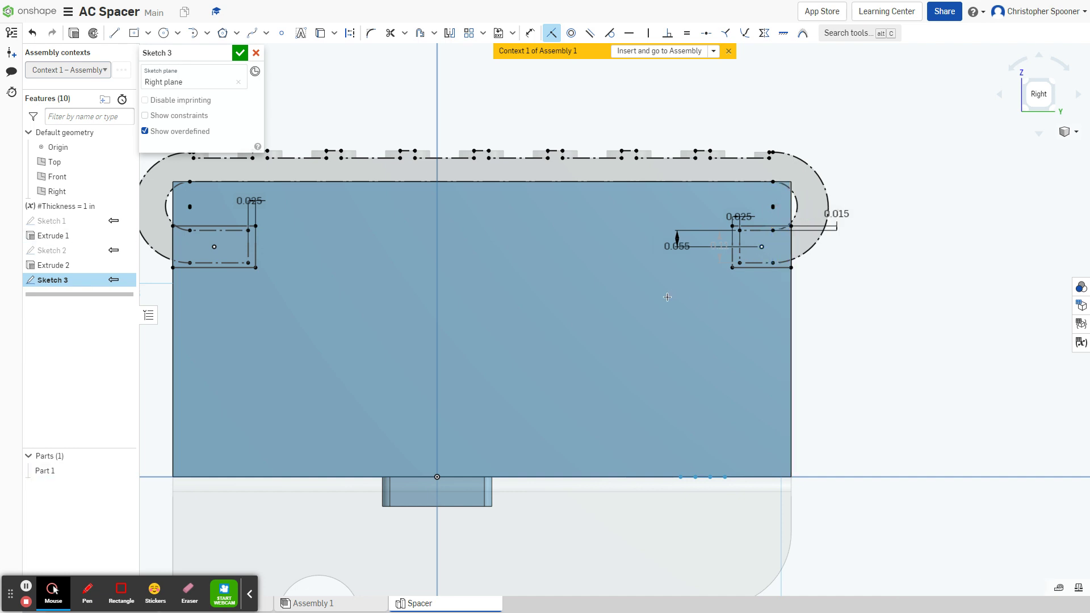
Cut both rectangles through the spacer with a symmetric Remove extrude set to Through all
{"action": "key", "text": "shift+e"}
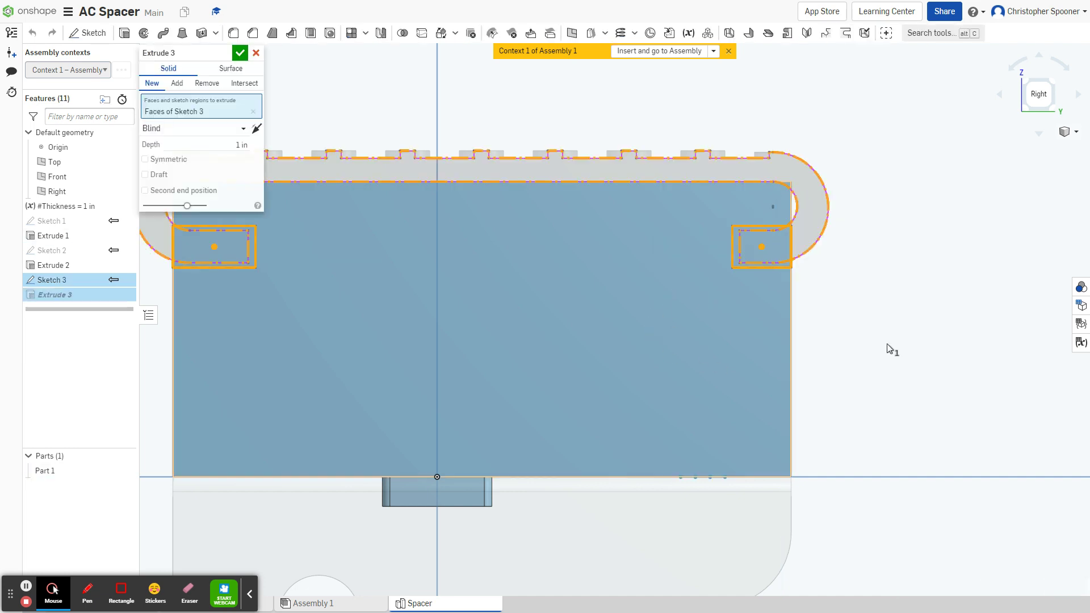
{"action": "left_click", "coordinate": [184, 130]}
{"action": "left_click", "coordinate": [165, 220]}
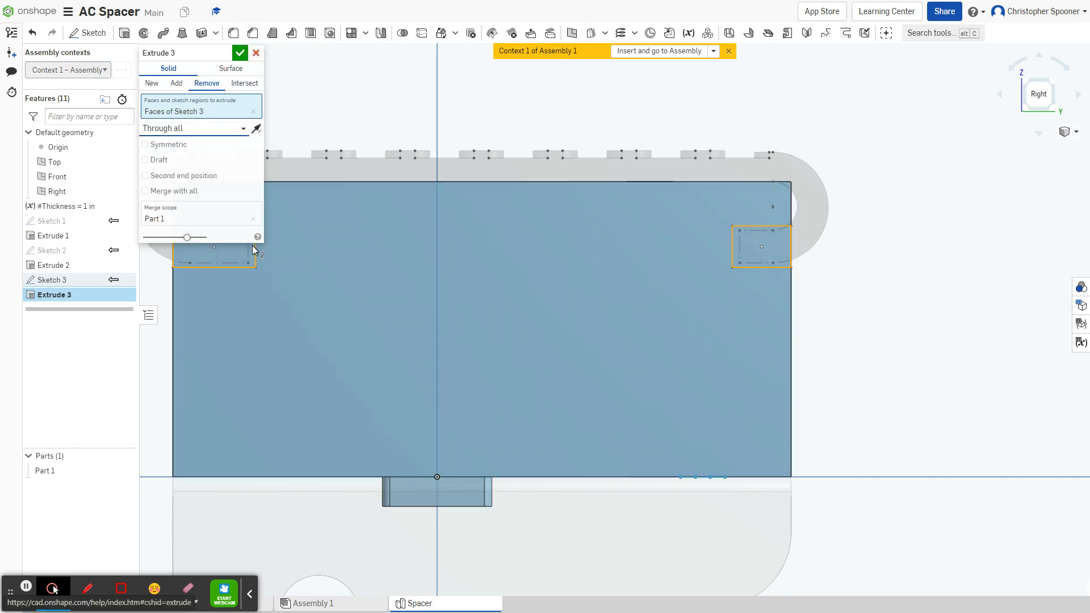
{"action": "right_click_drag", "start_coordinate": [849, 107], "coordinate": [807, 128]}
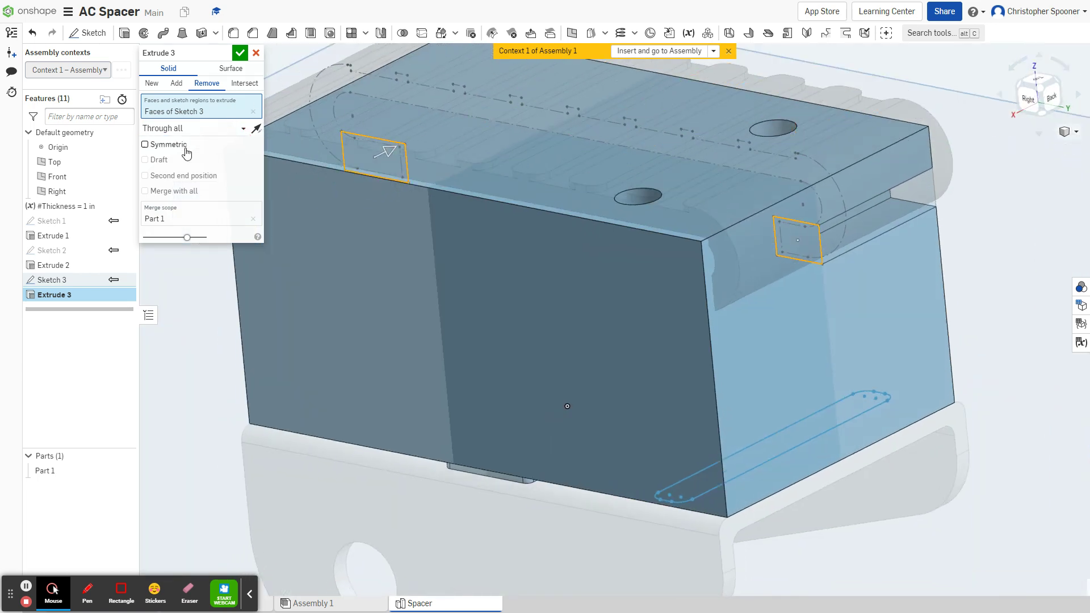
{"action": "left_click", "coordinate": [186, 149]}
{"action": "left_click", "coordinate": [241, 55]}
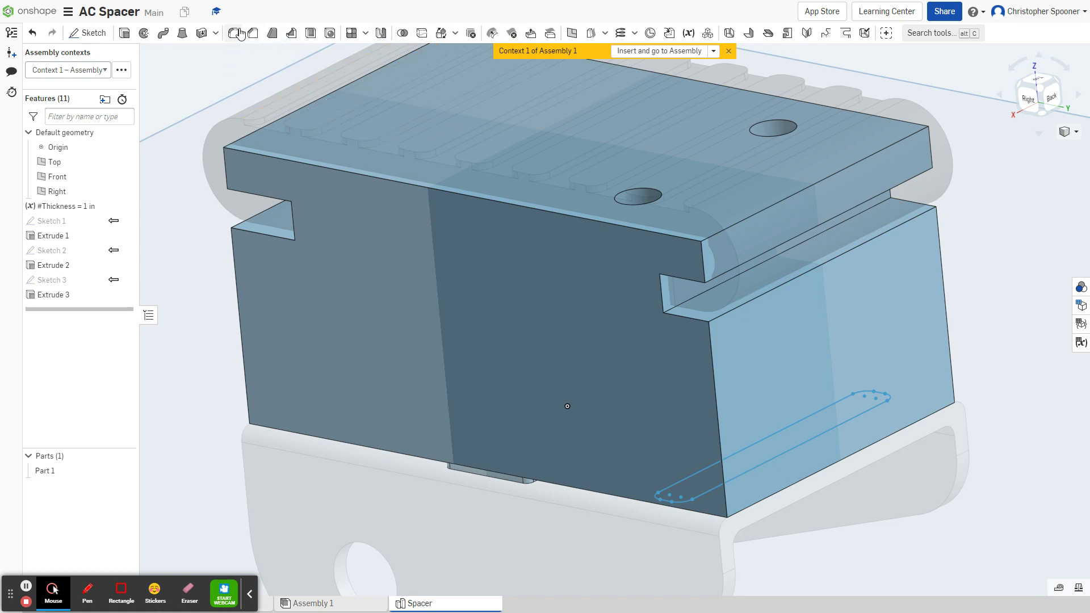
Fillet the long outer edges beside both hook slots, including the spacer's two upper side edges, with a 0.05 in radius
{"action": "left_click", "coordinate": [711, 234]}
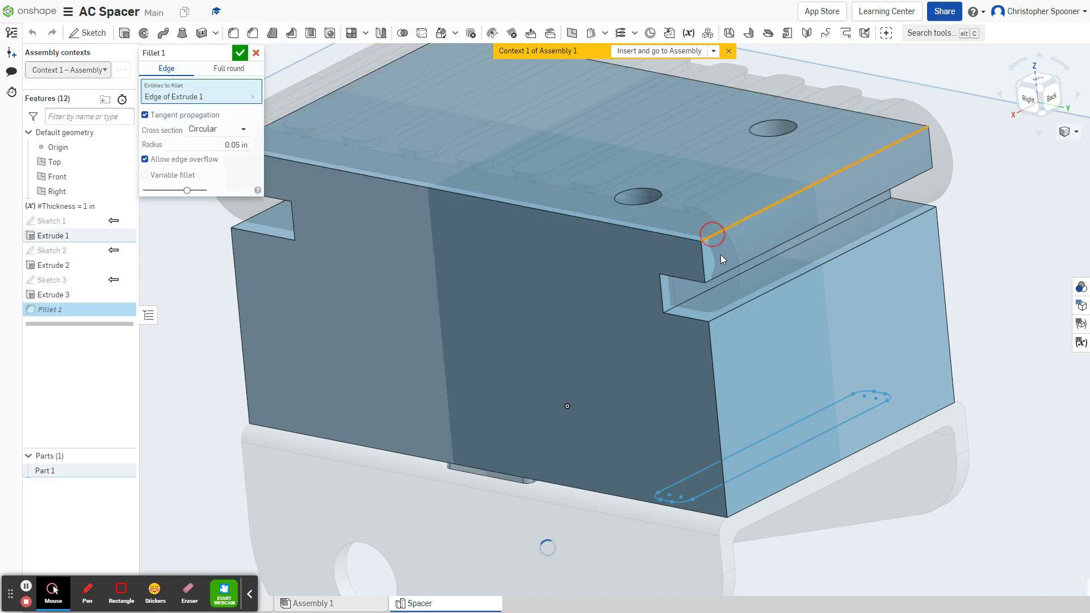
{"action": "left_click", "coordinate": [717, 275]}
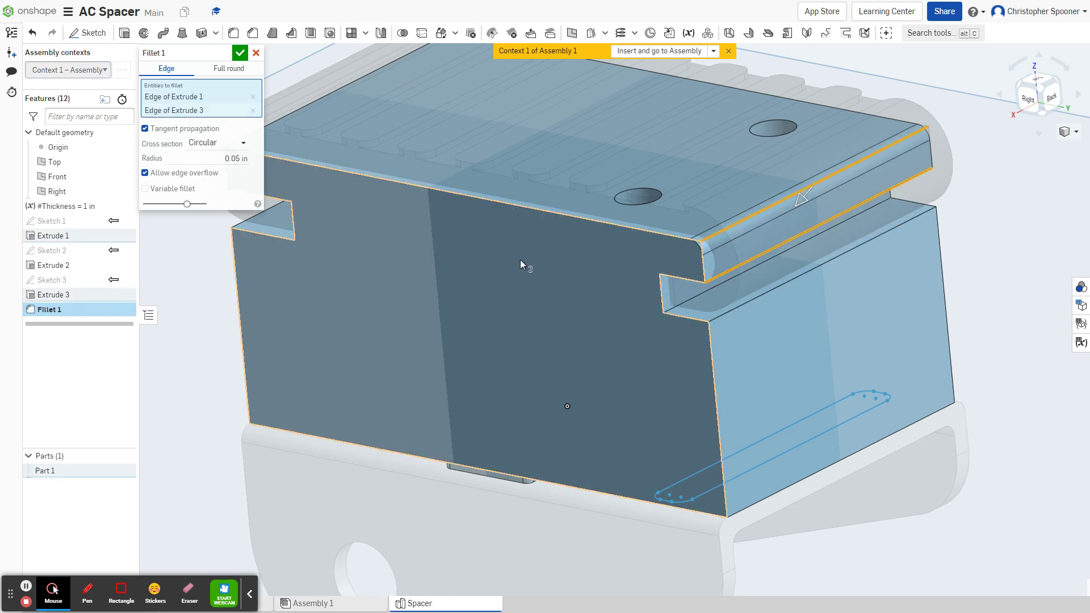
{"action": "middle_click_drag", "start_coordinate": [520, 260], "coordinate": [737, 353]}
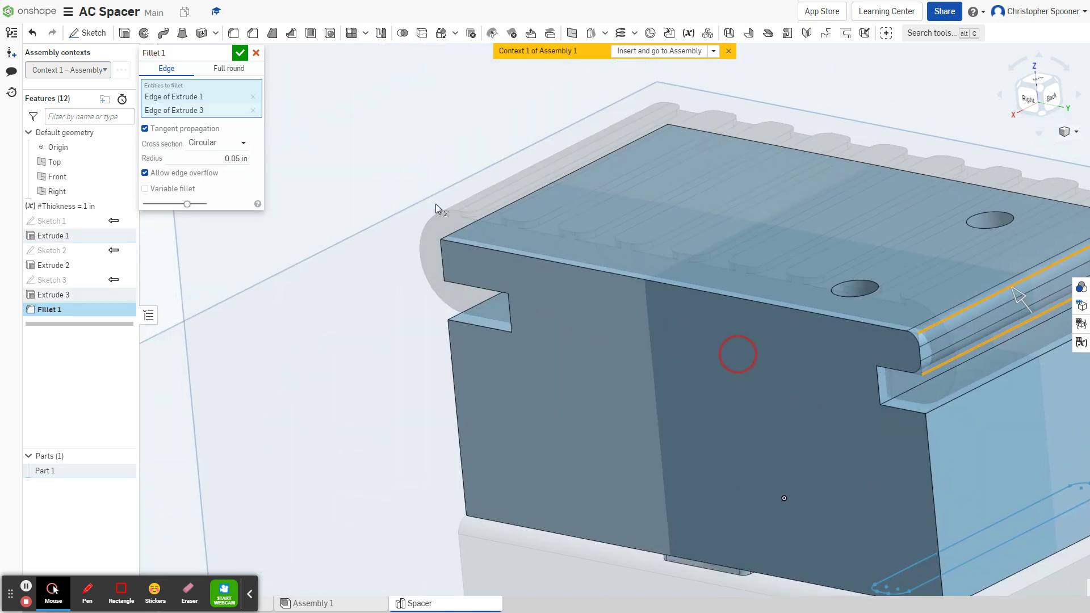
{"action": "left_click", "coordinate": [459, 230]}
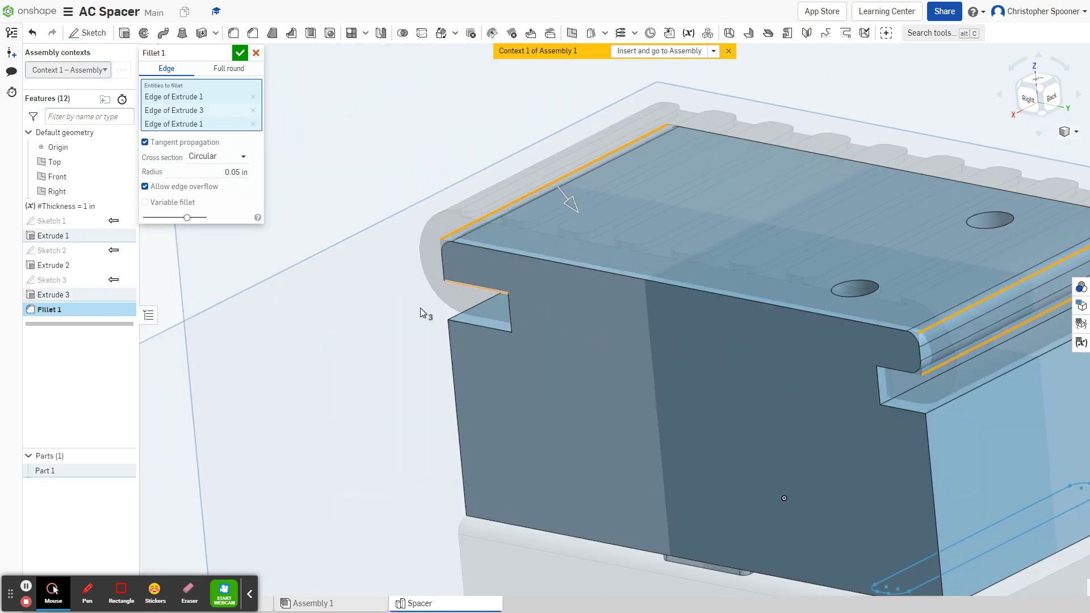
{"action": "right_click_drag", "start_coordinate": [420, 307], "coordinate": [450, 250]}
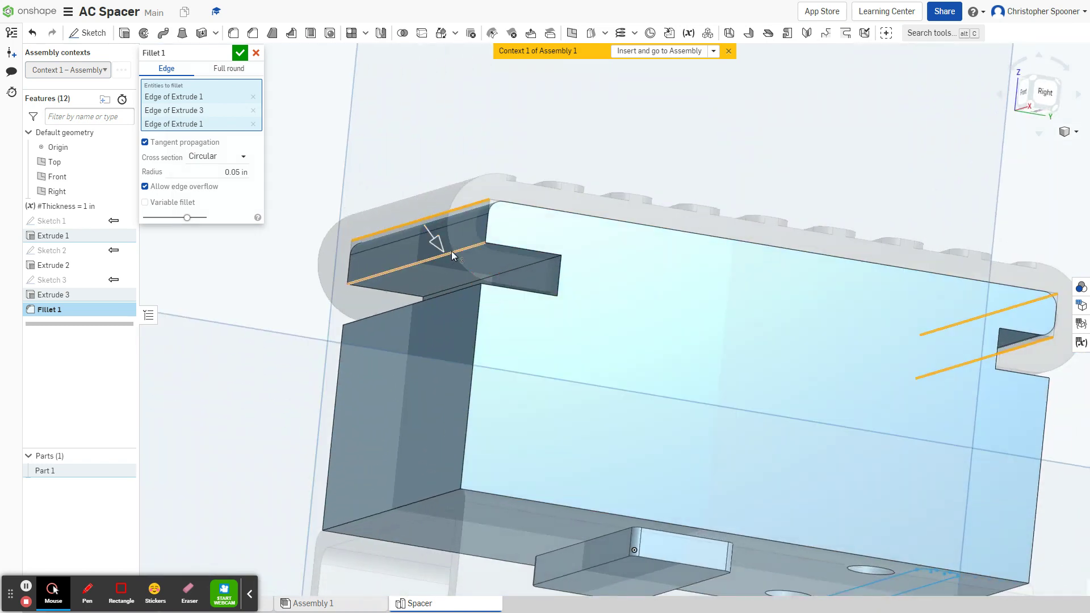
{"action": "left_click", "coordinate": [463, 288]}
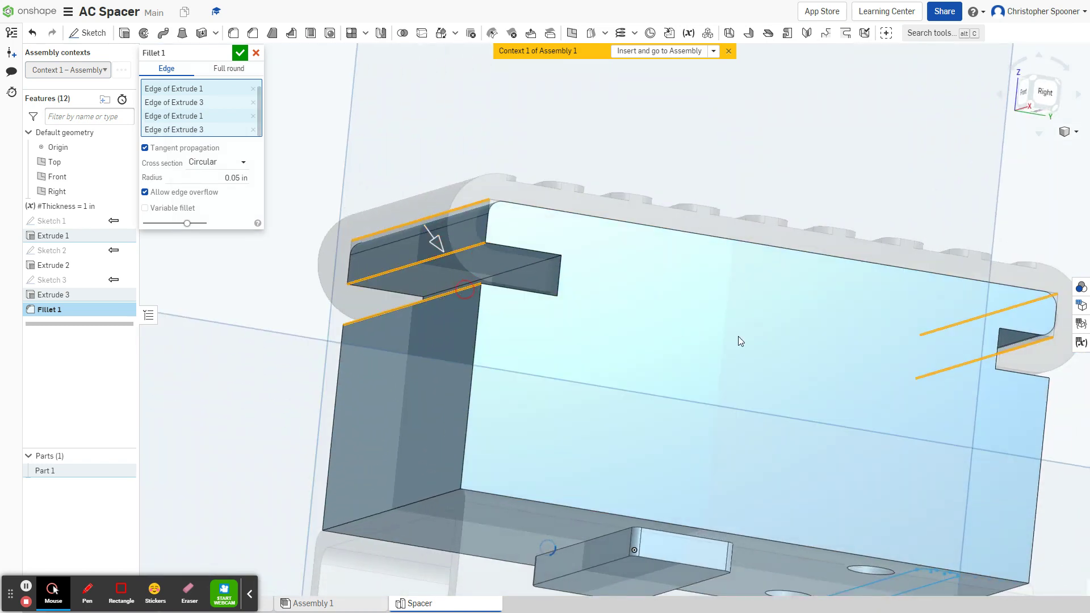
{"action": "right_click_drag", "start_coordinate": [739, 336], "coordinate": [684, 319]}
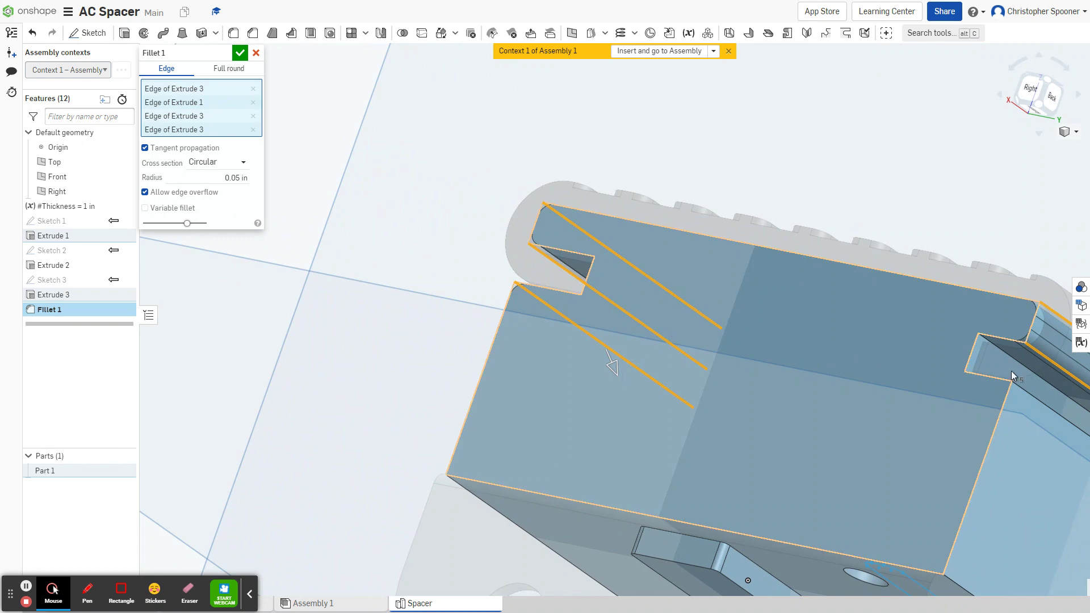
{"action": "left_click", "coordinate": [1024, 388]}
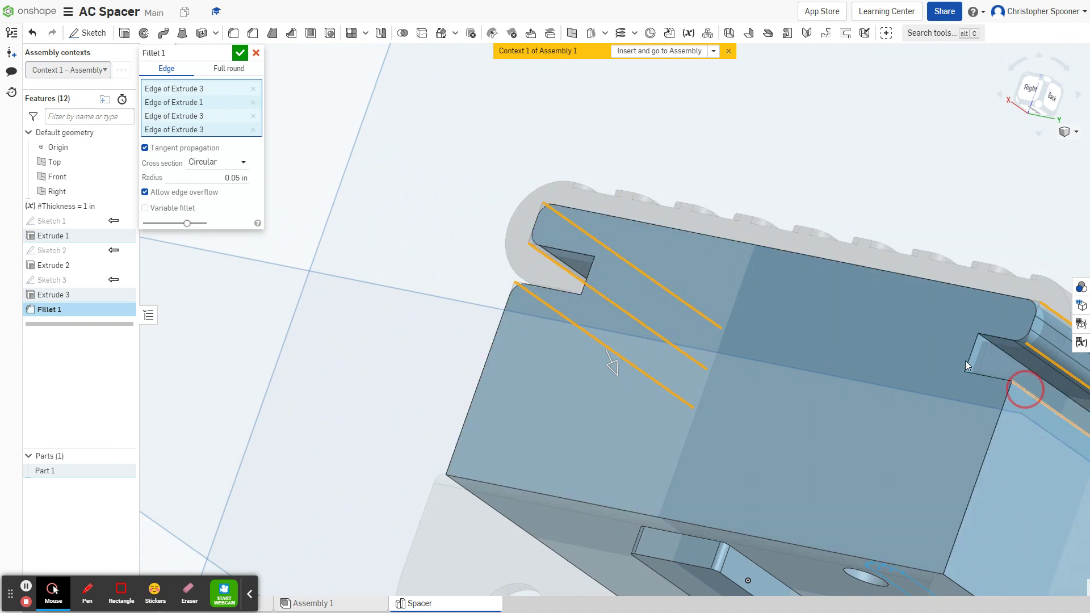
{"action": "left_click", "coordinate": [240, 53]}
Start a sketch on the spacer's foot-side face and project the rounded outline of the window-fitting boss into it
{"action": "scroll", "coordinate": [803, 151], "scroll_direction": "down", "scroll_amount": 5}
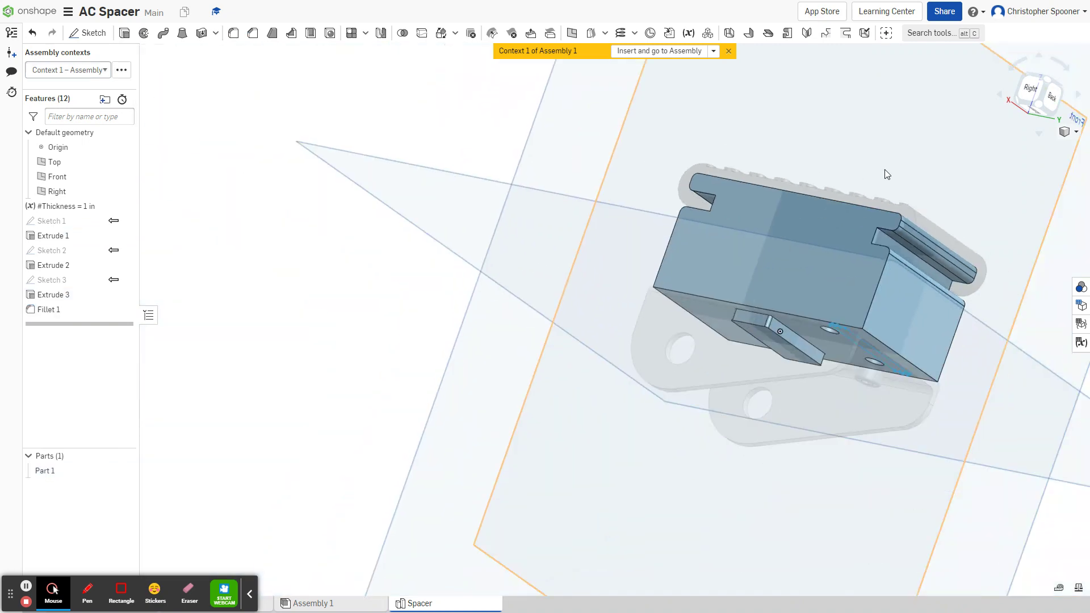
{"action": "right_click_drag", "start_coordinate": [888, 174], "coordinate": [870, 279]}
{"action": "left_click", "coordinate": [91, 33]}
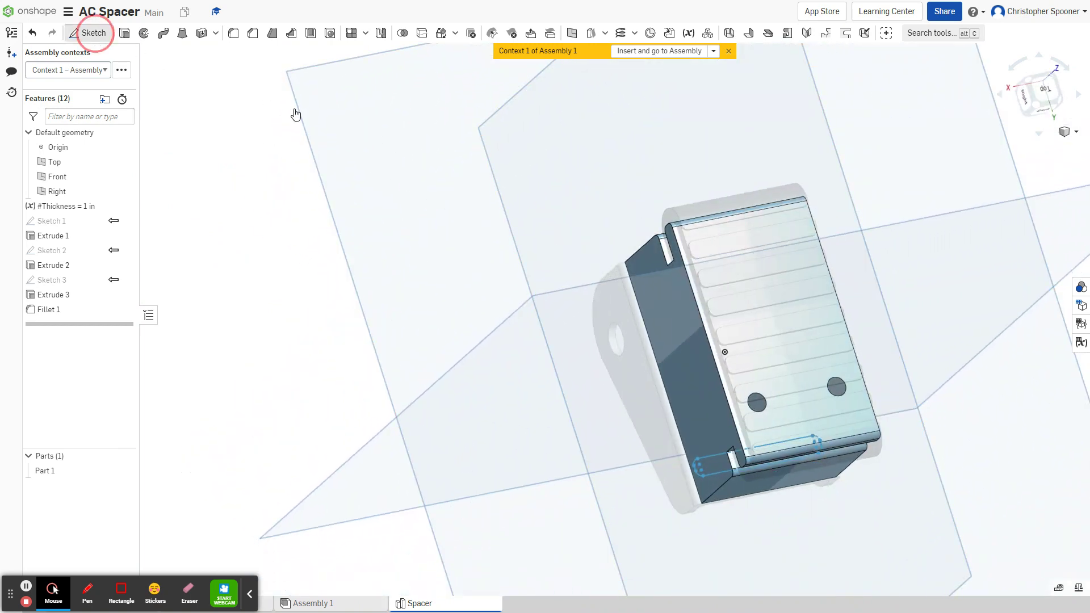
{"action": "scroll", "coordinate": [698, 292], "scroll_direction": "up", "scroll_amount": 3}
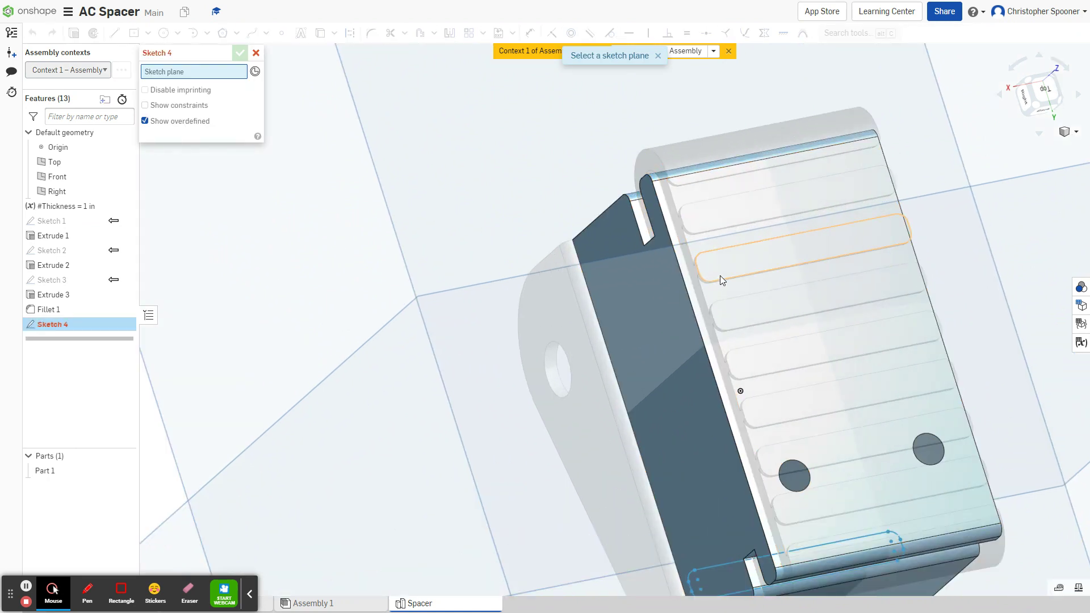
{"action": "left_click", "coordinate": [694, 301]}
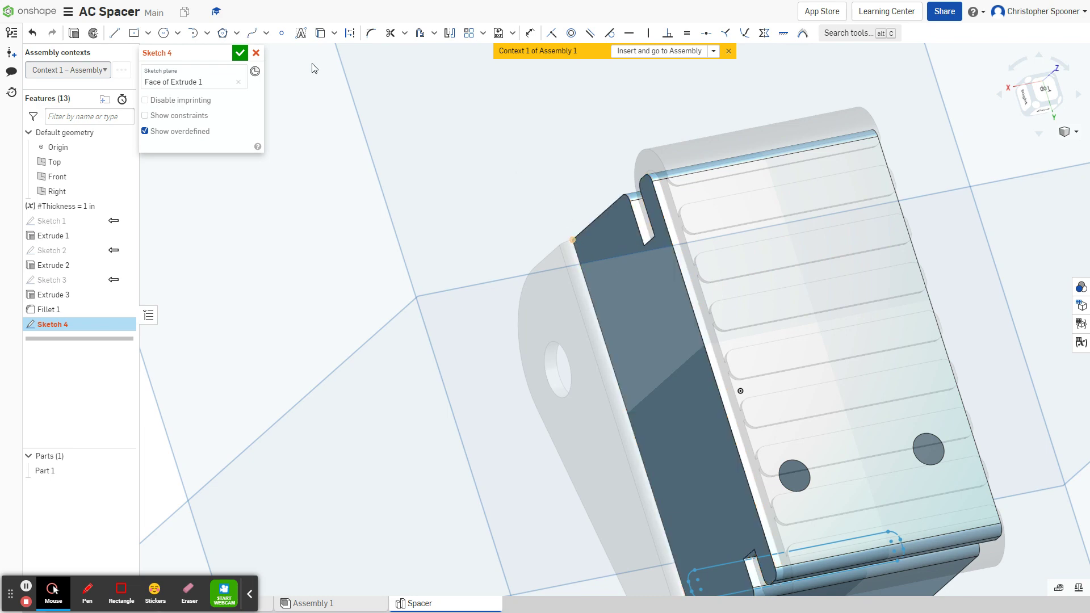
{"action": "left_click", "coordinate": [320, 33]}
{"action": "mouse_move", "coordinate": [460, 273]}
{"action": "right_mouse_down"}
{"action": "mouse_move", "coordinate": [487, 185]}
{"action": "mouse_move", "coordinate": [521, 127]}
{"action": "right_mouse_up"}
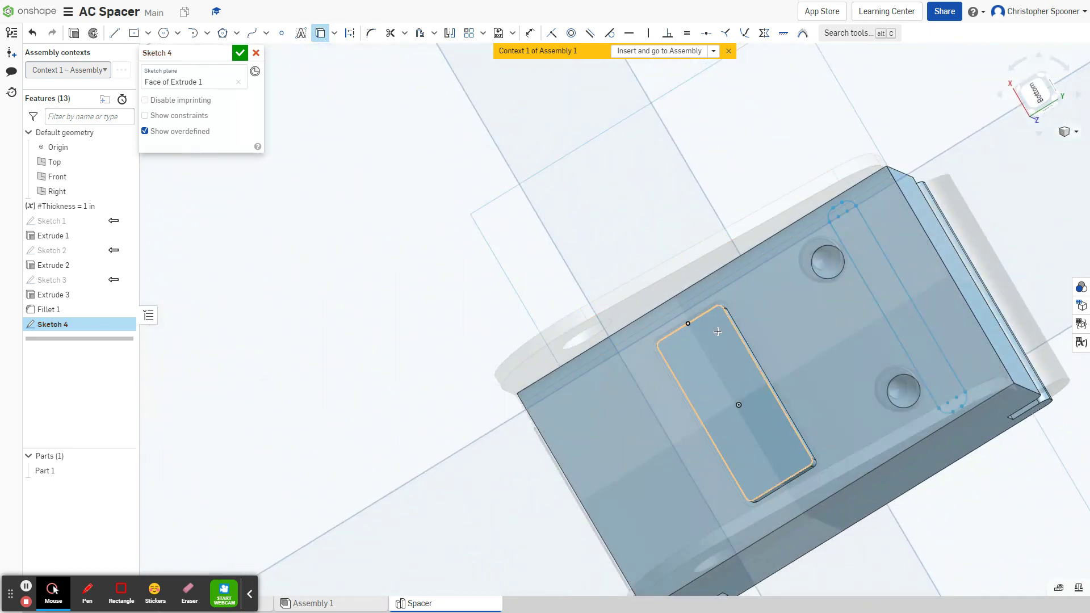
{"action": "right_click_drag", "start_coordinate": [733, 142], "coordinate": [347, 169]}
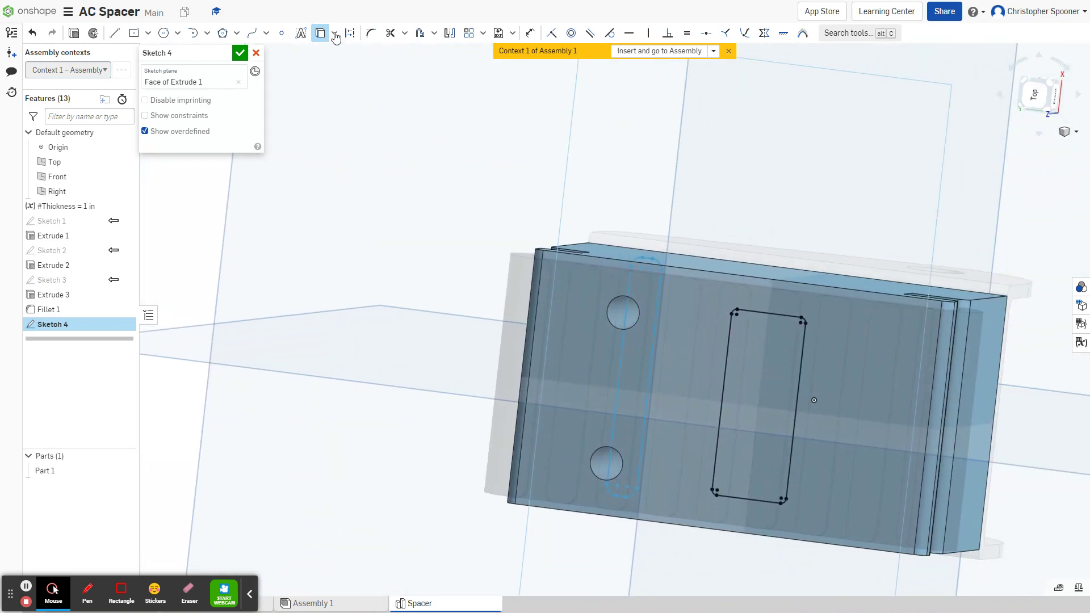
Offset all sides of the projected boss outline outward by about 0.092 in
{"action": "left_click", "coordinate": [427, 35]}
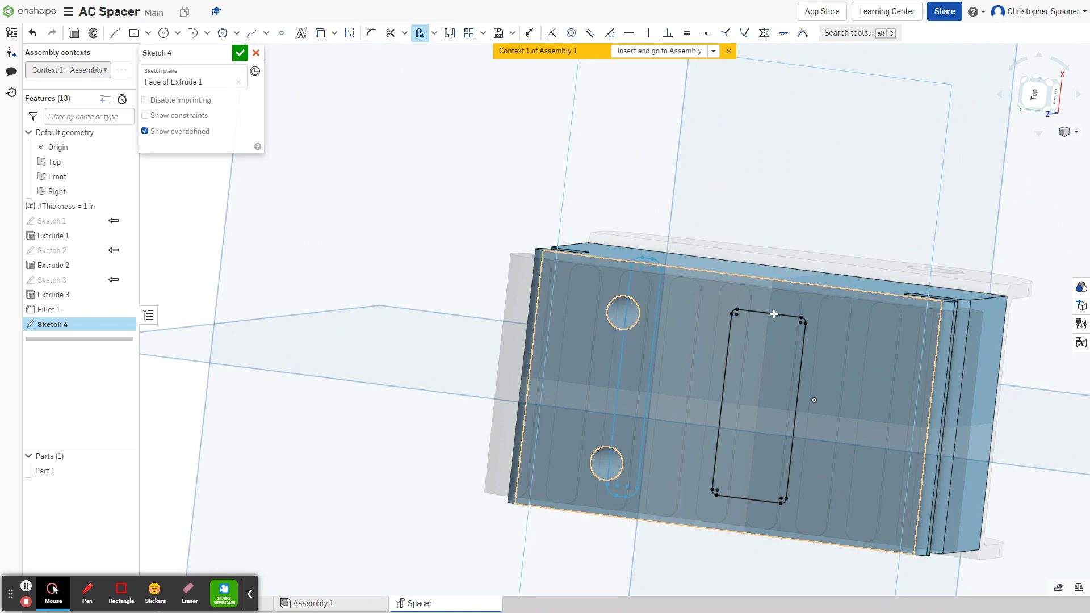
{"action": "left_click", "coordinate": [774, 314]}
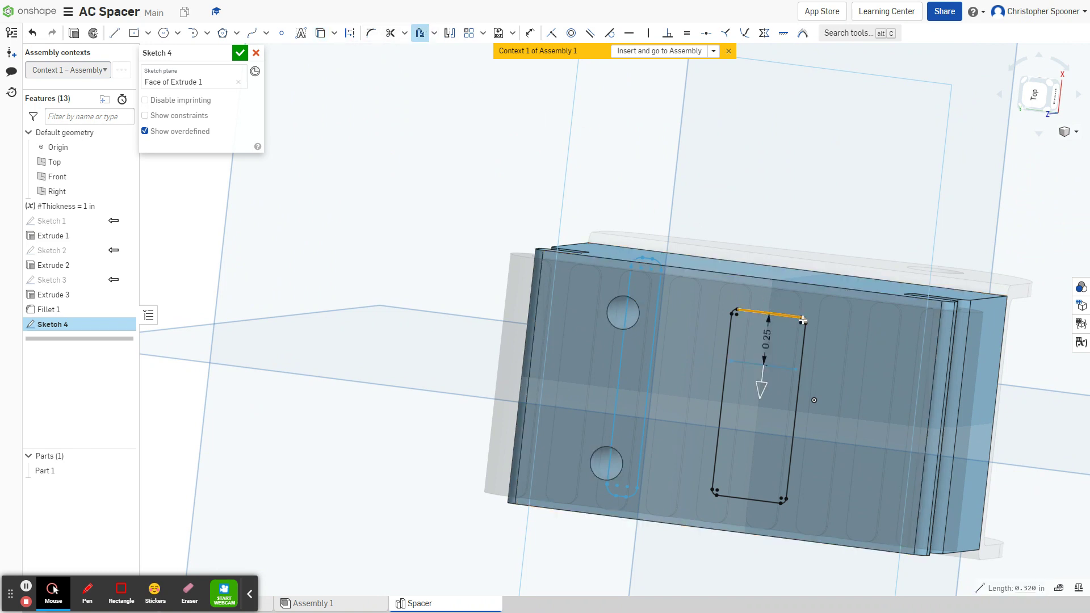
{"action": "left_click_drag", "start_coordinate": [766, 390], "coordinate": [773, 319]}
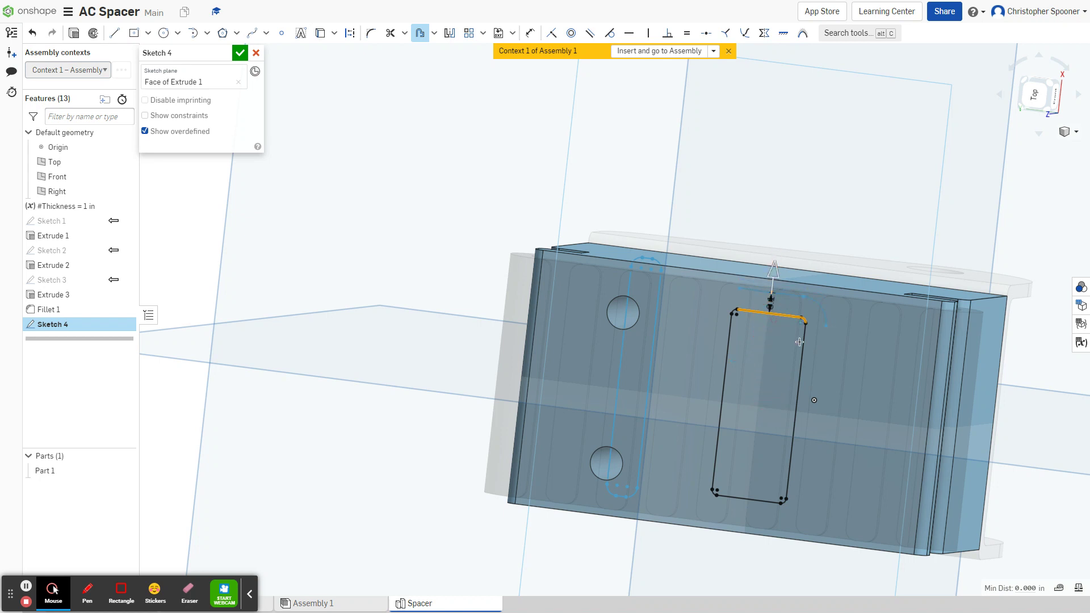
{"action": "left_click", "coordinate": [803, 344]}
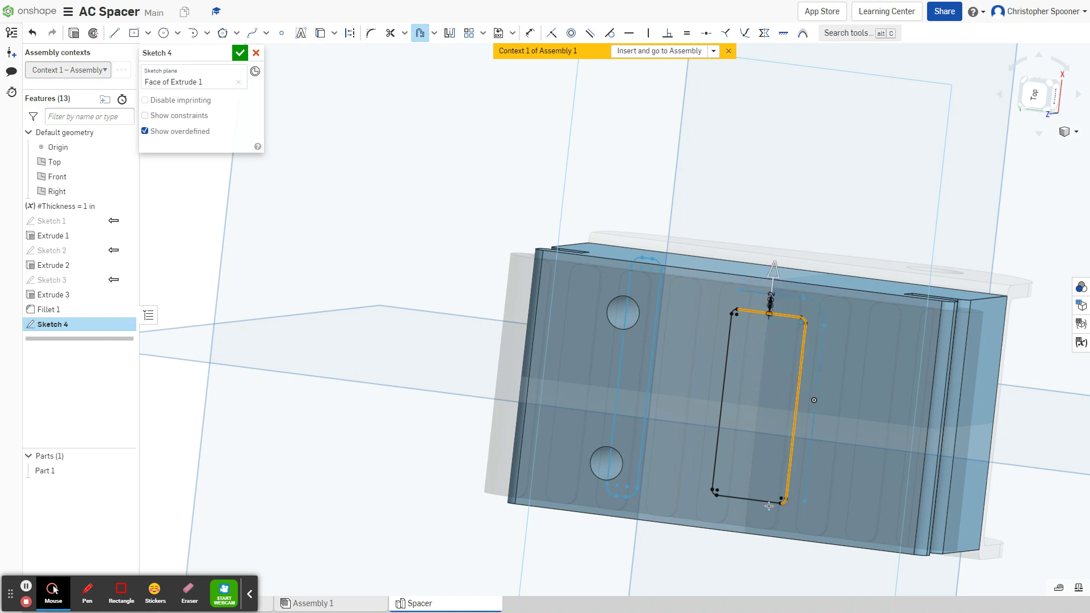
{"action": "left_click", "coordinate": [718, 447]}
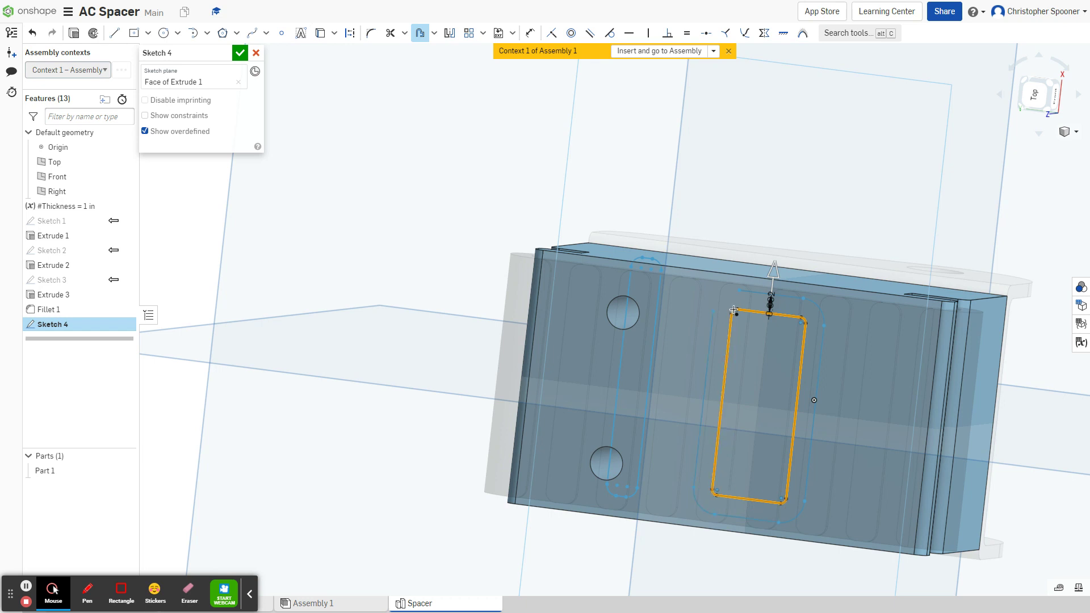
{"action": "left_click", "coordinate": [771, 299]}
{"action": "left_click", "coordinate": [772, 305]}
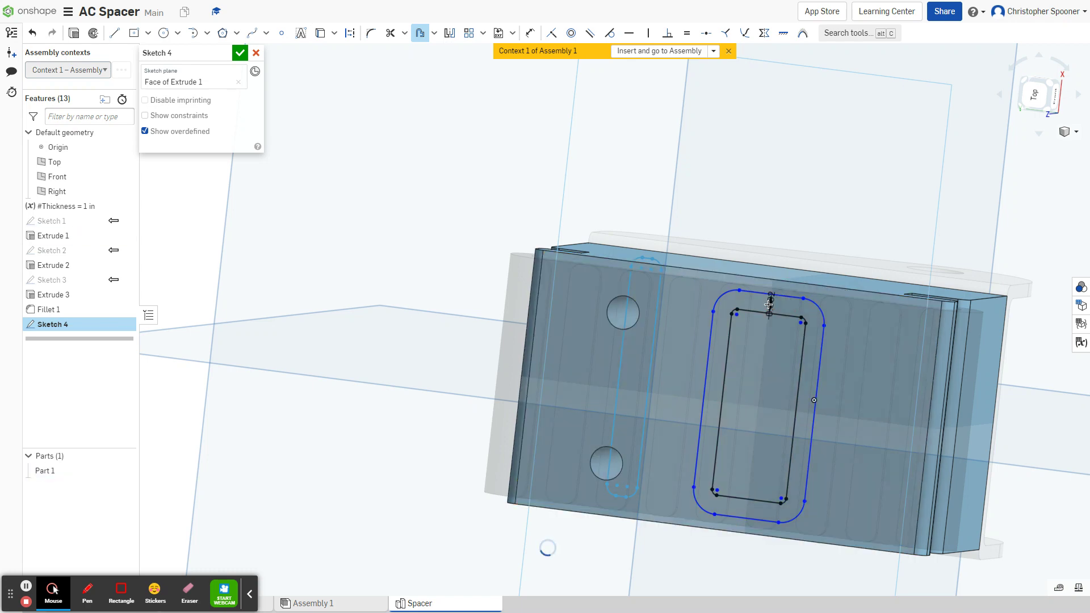
{"action": "left_click", "coordinate": [772, 305]}
Set the offset distance between the boss outline and its outer copy to 0.05 in
{"action": "scroll", "coordinate": [787, 283], "scroll_direction": "up", "scroll_amount": 3}
{"action": "scroll", "coordinate": [772, 301], "scroll_direction": "up", "scroll_amount": 1}
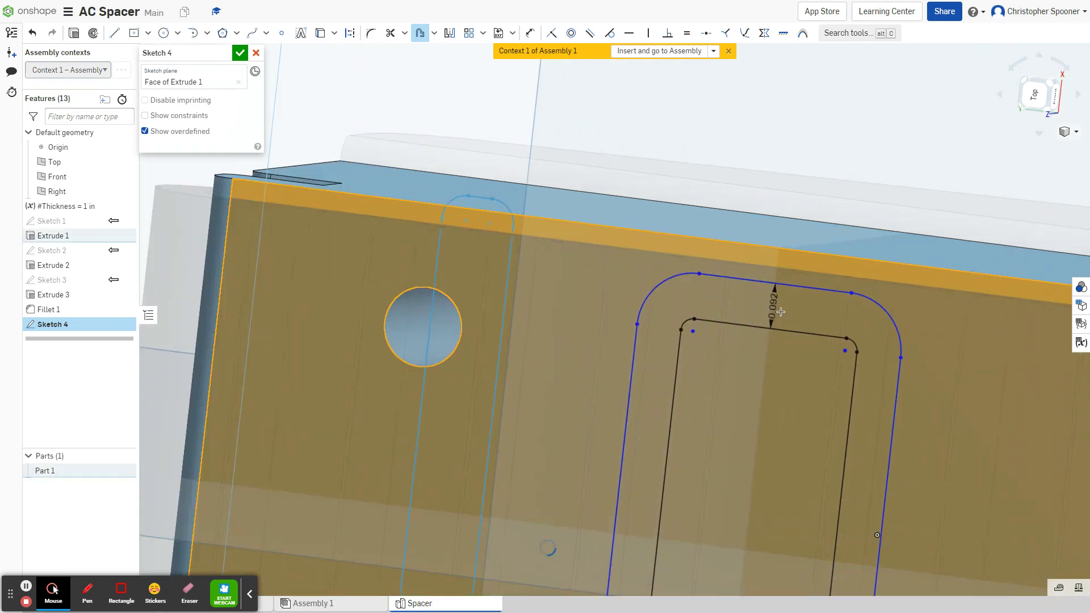
{"action": "double_click", "coordinate": [776, 305]}
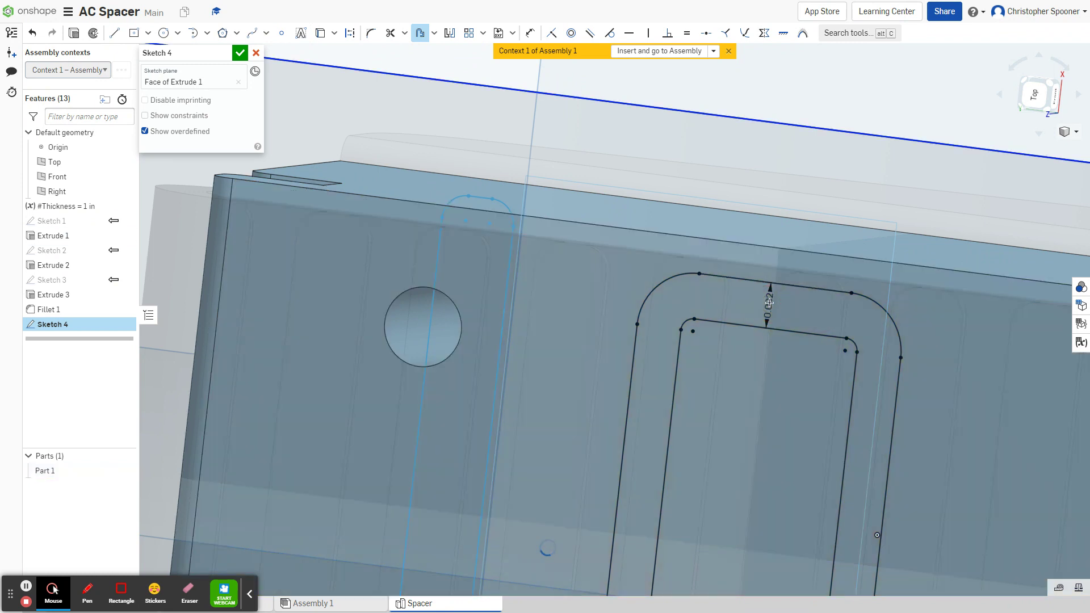
{"action": "double_click", "coordinate": [770, 303]}
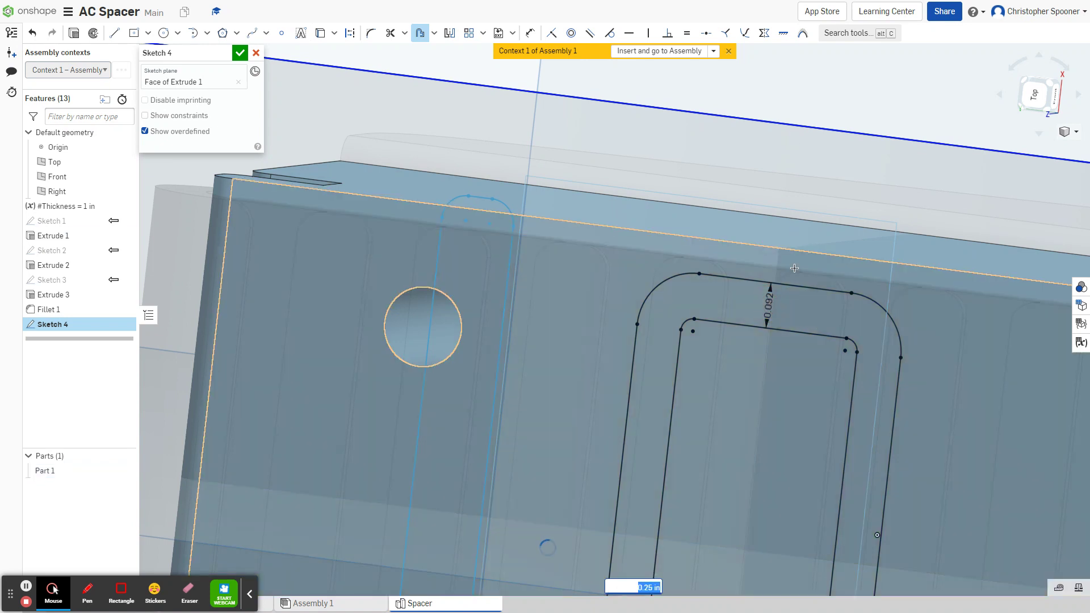
{"action": "right_click_drag", "start_coordinate": [773, 303], "coordinate": [767, 301]}
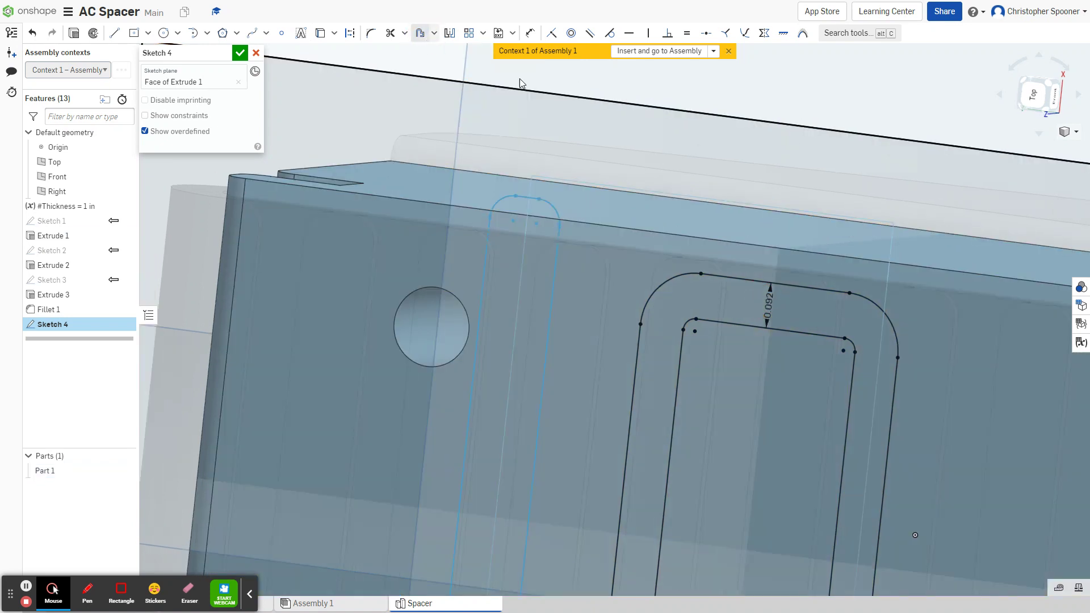
{"action": "double_click", "coordinate": [770, 301]}
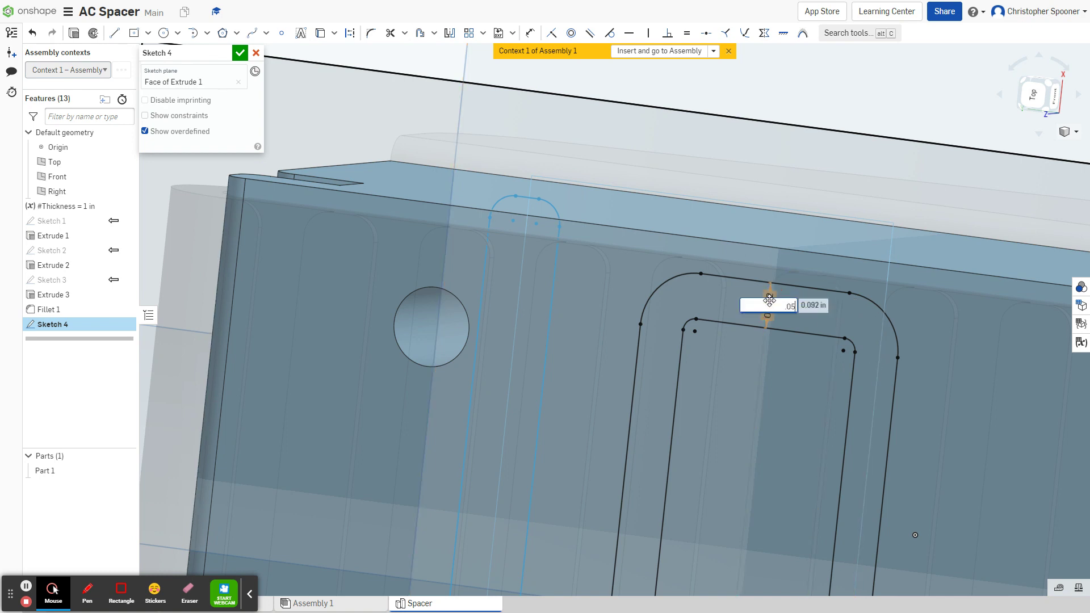
{"action": "type", "text": ".05"}
{"action": "key", "text": "Return"}
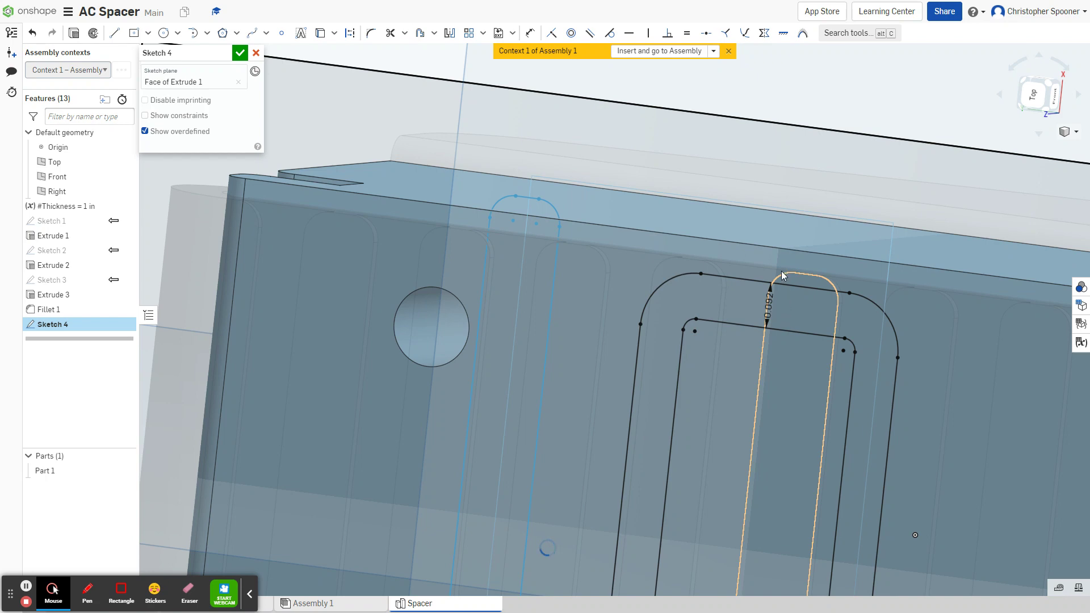
Start an extrude from the boss-outline sketch and try to select the narrow ring between its two outlines
{"action": "scroll", "coordinate": [775, 263], "scroll_direction": "down", "scroll_amount": 5}
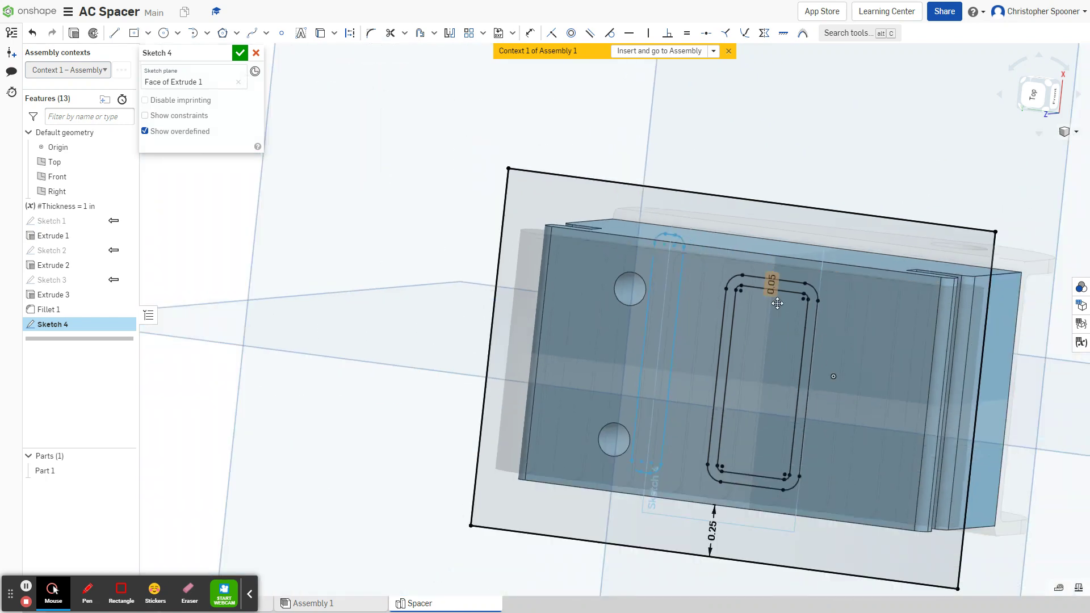
{"action": "key", "text": "e"}
{"action": "key", "text": "shift+e"}
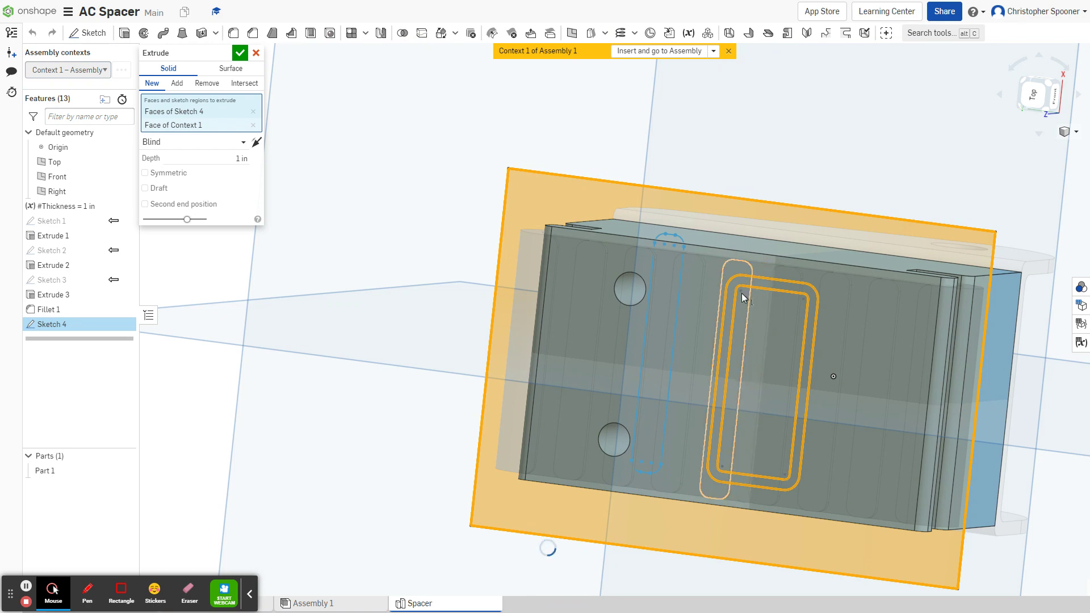
{"action": "left_click", "coordinate": [744, 288]}
{"action": "left_click", "coordinate": [773, 273]}
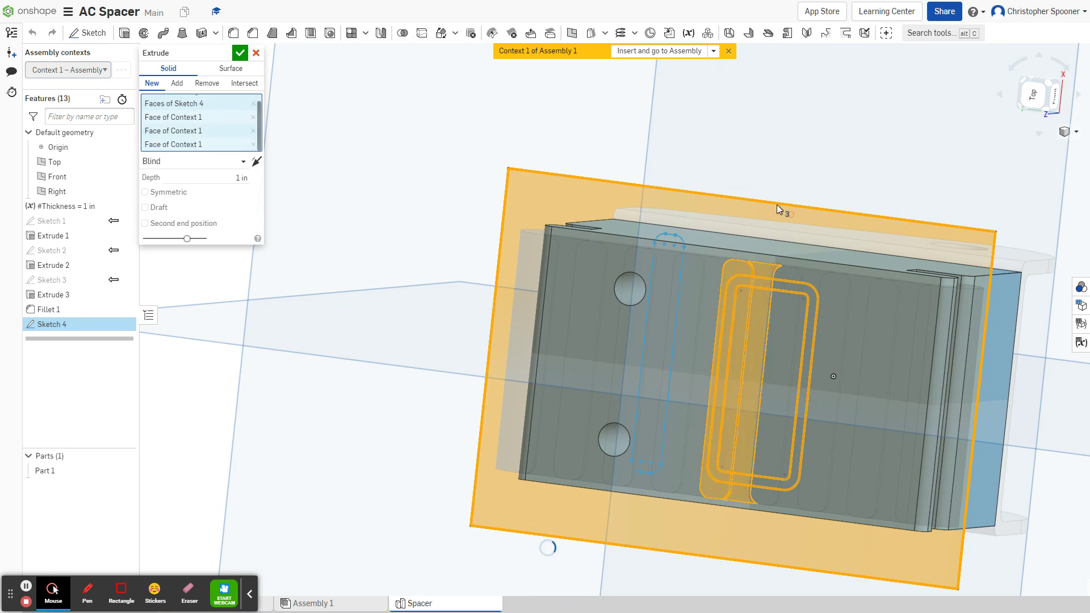
{"action": "right_click_drag", "start_coordinate": [777, 205], "coordinate": [738, 308]}
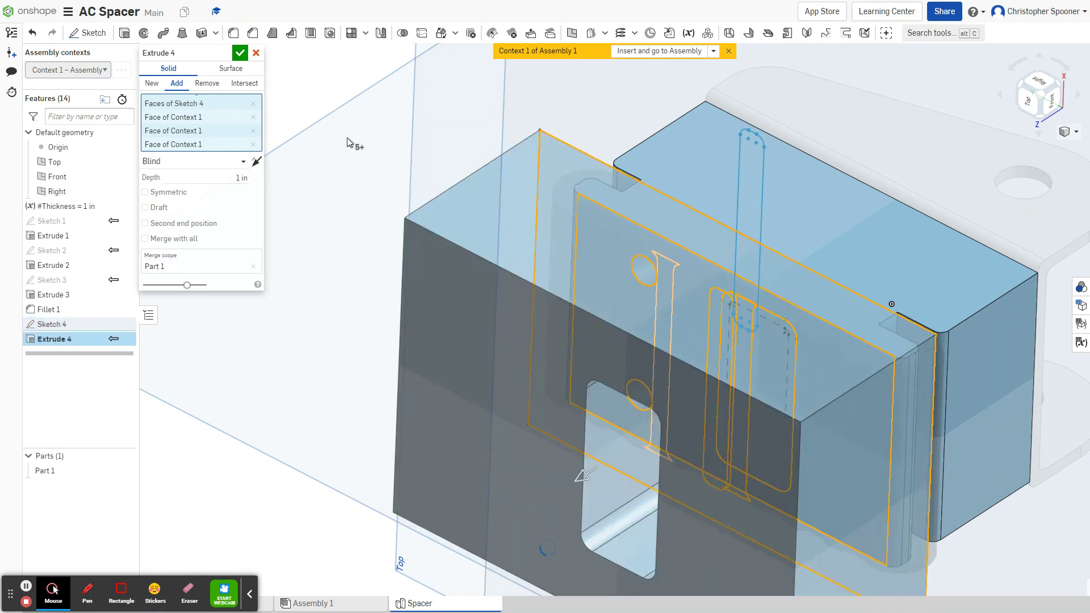
Clear all selected faces from the boss-outline extrude and switch it to removing material
{"action": "left_click", "coordinate": [253, 145]}
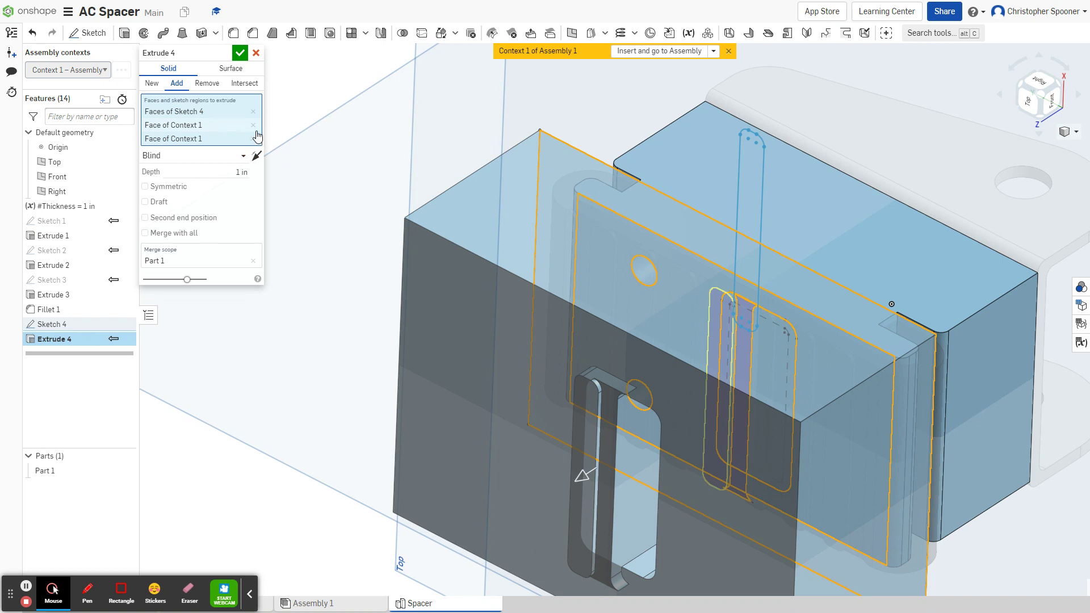
{"action": "left_click", "coordinate": [253, 139]}
{"action": "left_click", "coordinate": [253, 125]}
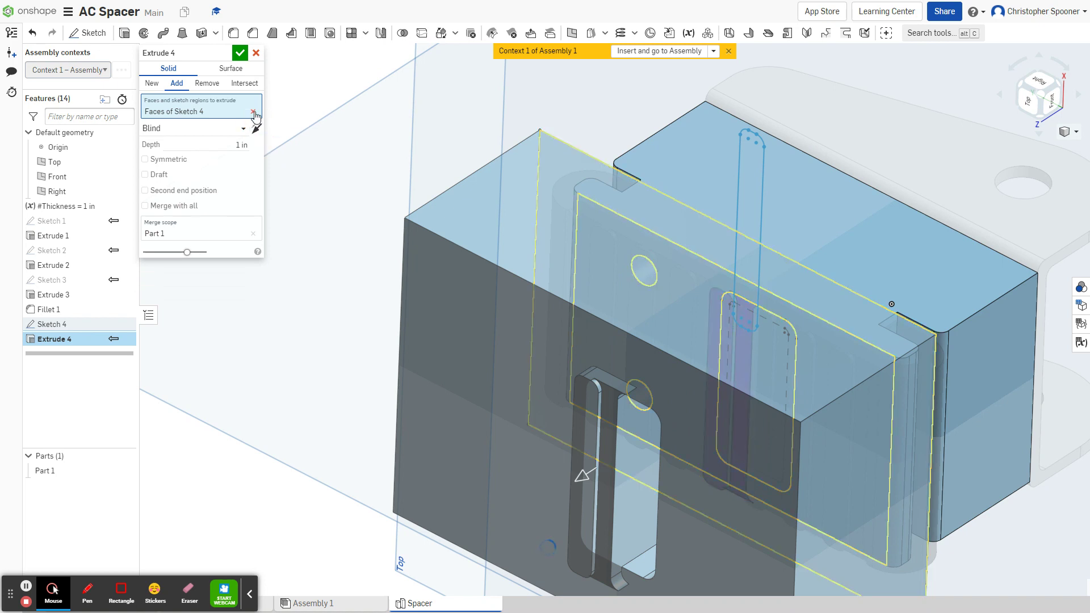
{"action": "left_click", "coordinate": [253, 111]}
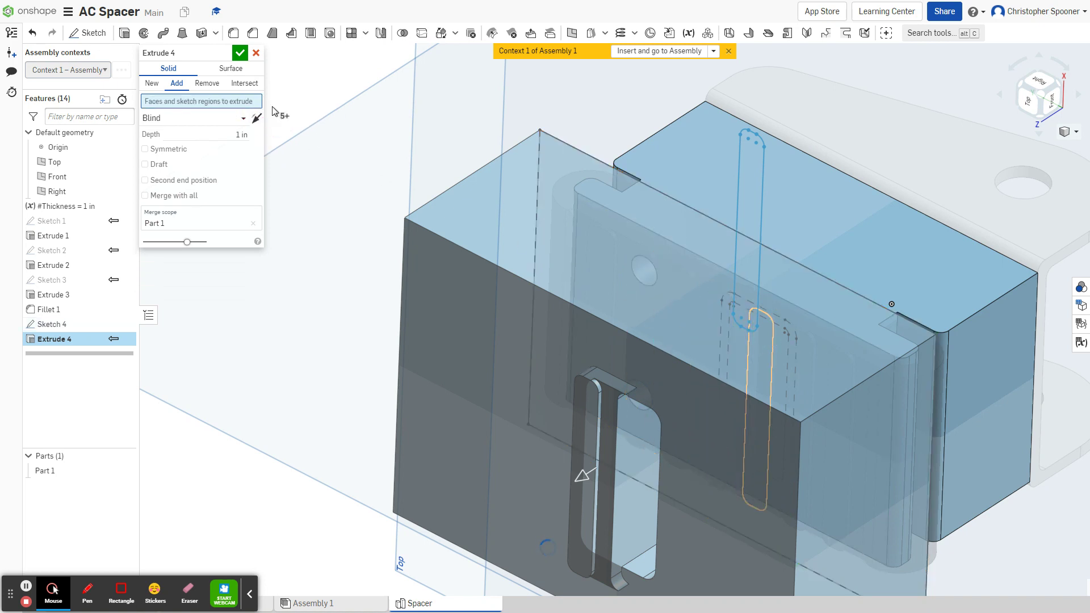
{"action": "left_click", "coordinate": [220, 85]}
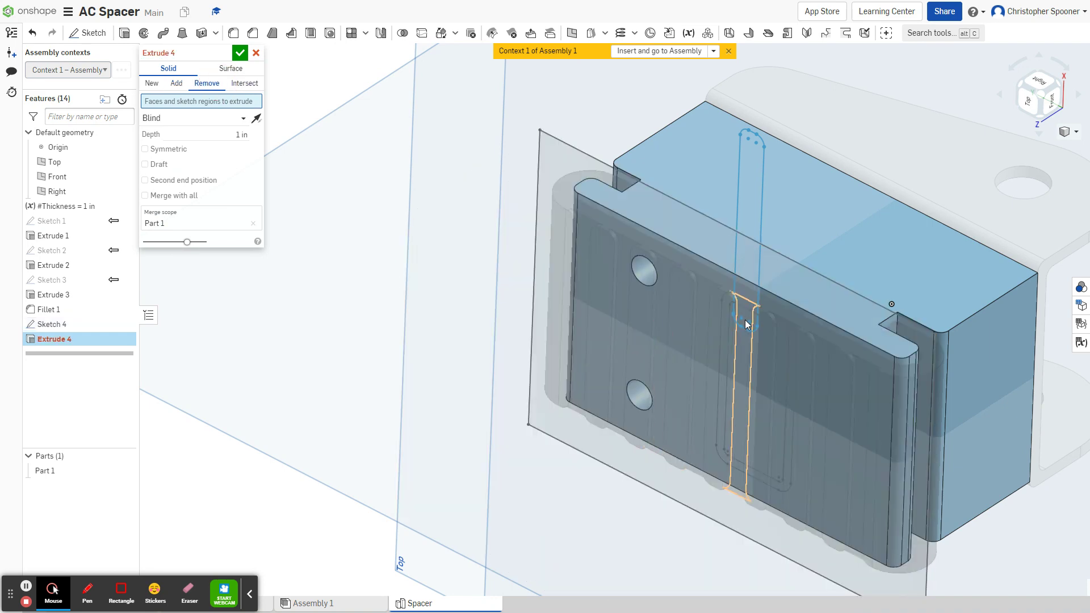
Try to select the ring between the two boss outlines as the cut profile, and clear the wrongly selected faces
{"action": "right_click_drag", "start_coordinate": [766, 305], "coordinate": [765, 309]}
{"action": "scroll", "coordinate": [765, 298], "scroll_direction": "up", "scroll_amount": 8}
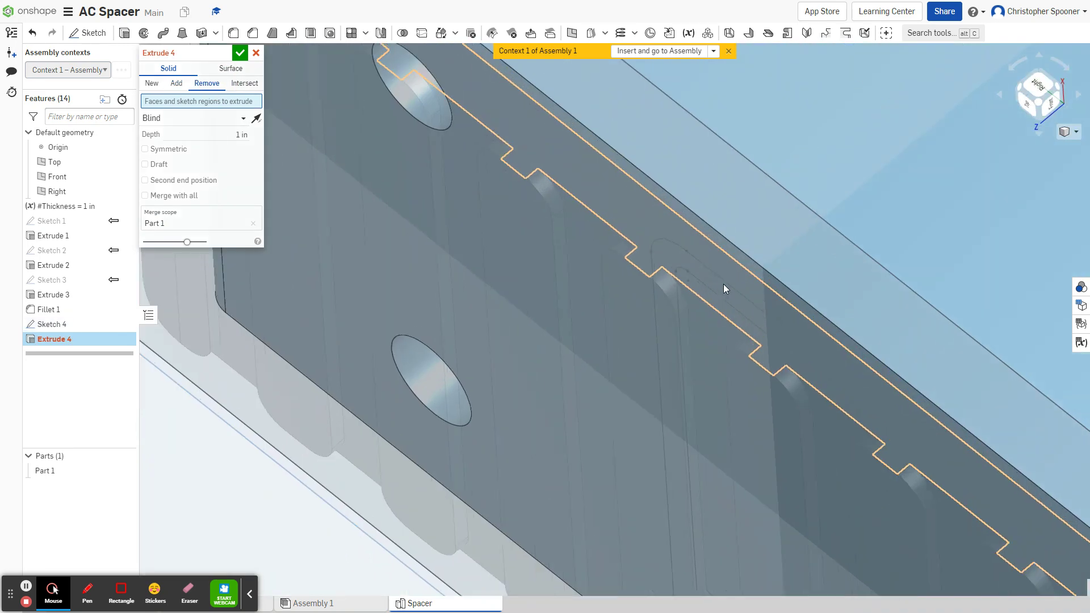
{"action": "left_click", "coordinate": [805, 315]}
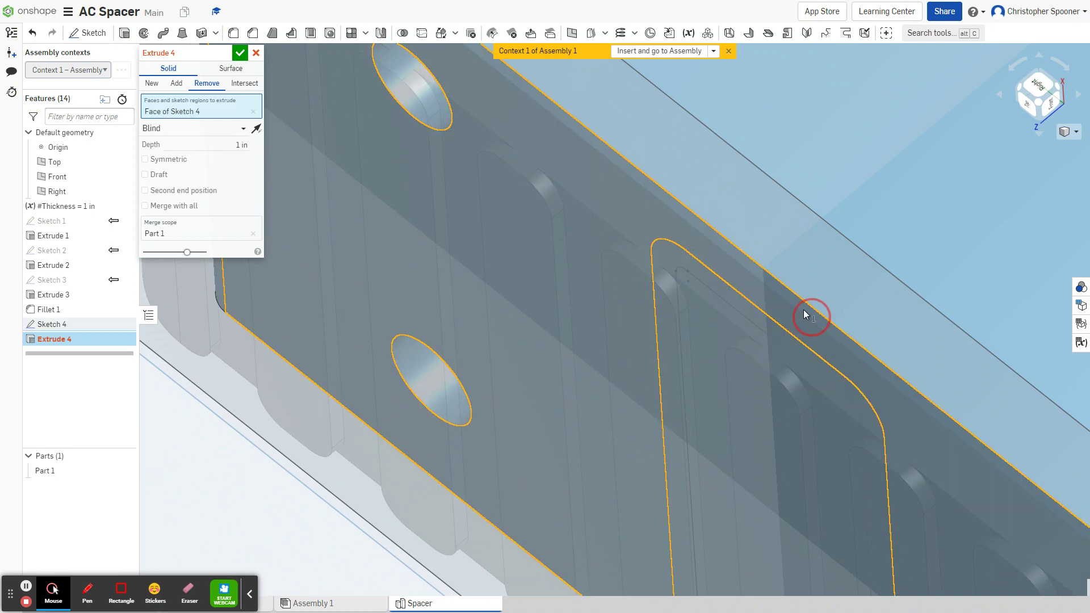
{"action": "scroll", "coordinate": [783, 295], "scroll_direction": "down", "scroll_amount": 8}
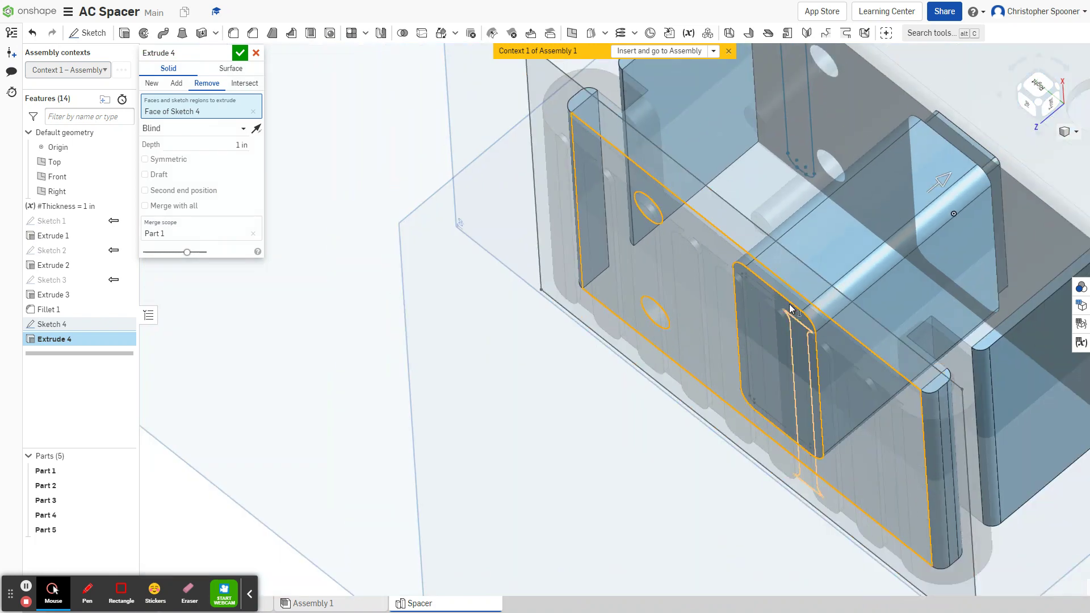
{"action": "scroll", "coordinate": [784, 298], "scroll_direction": "up", "scroll_amount": 2}
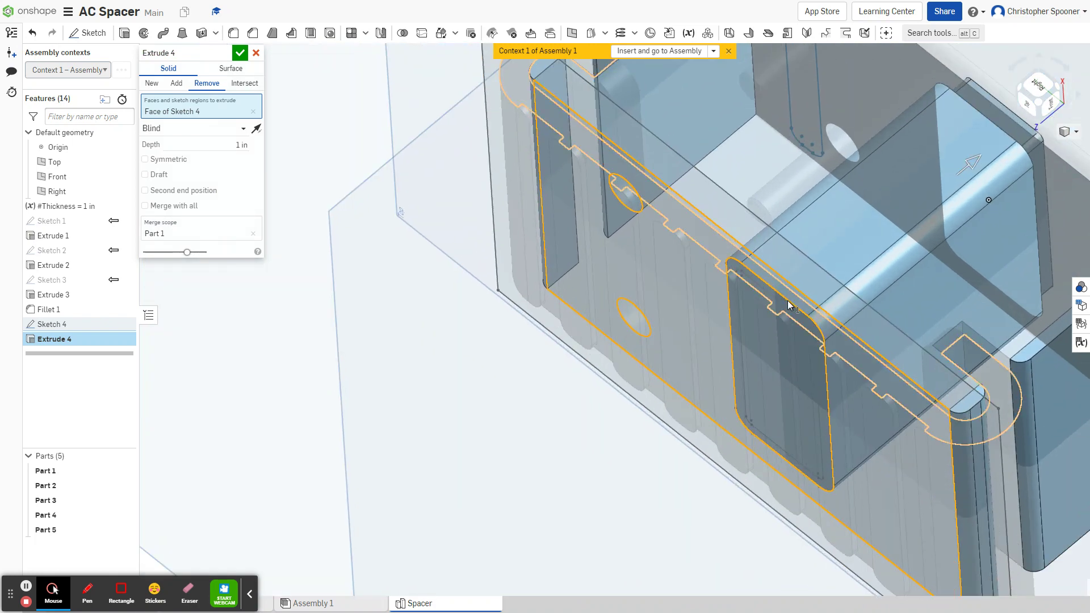
{"action": "left_click", "coordinate": [788, 301]}
{"action": "right_click", "coordinate": [795, 294]}
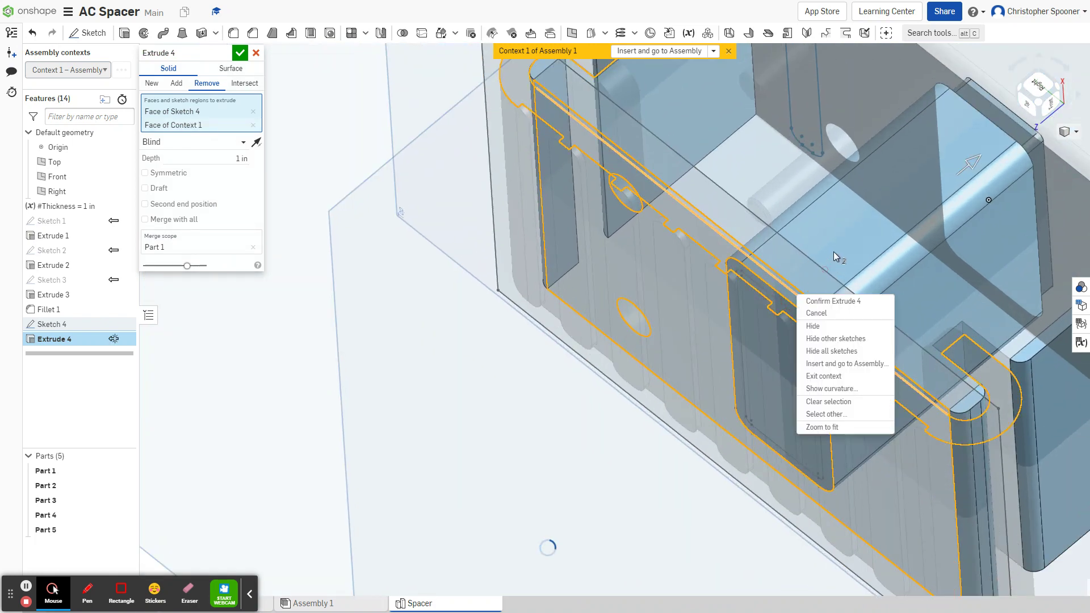
{"action": "left_click", "coordinate": [254, 123]}
{"action": "left_click", "coordinate": [253, 112]}
{"action": "left_click", "coordinate": [253, 111]}
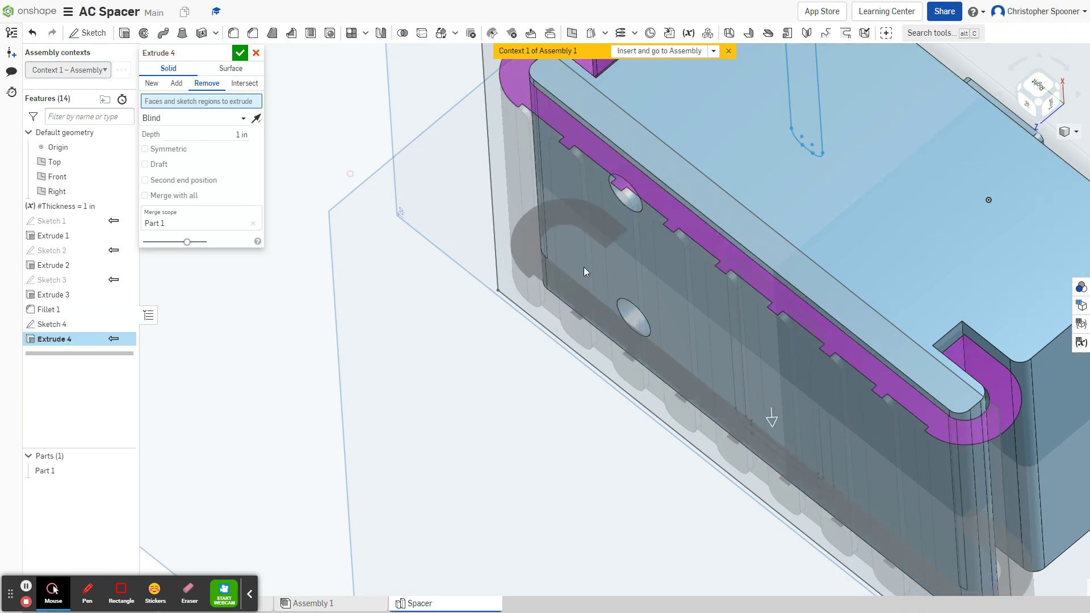
Examine the boss-outline sketch from several angles and close up at its corners to locate the ring between its outlines
{"action": "right_click_drag", "start_coordinate": [584, 271], "coordinate": [779, 260]}
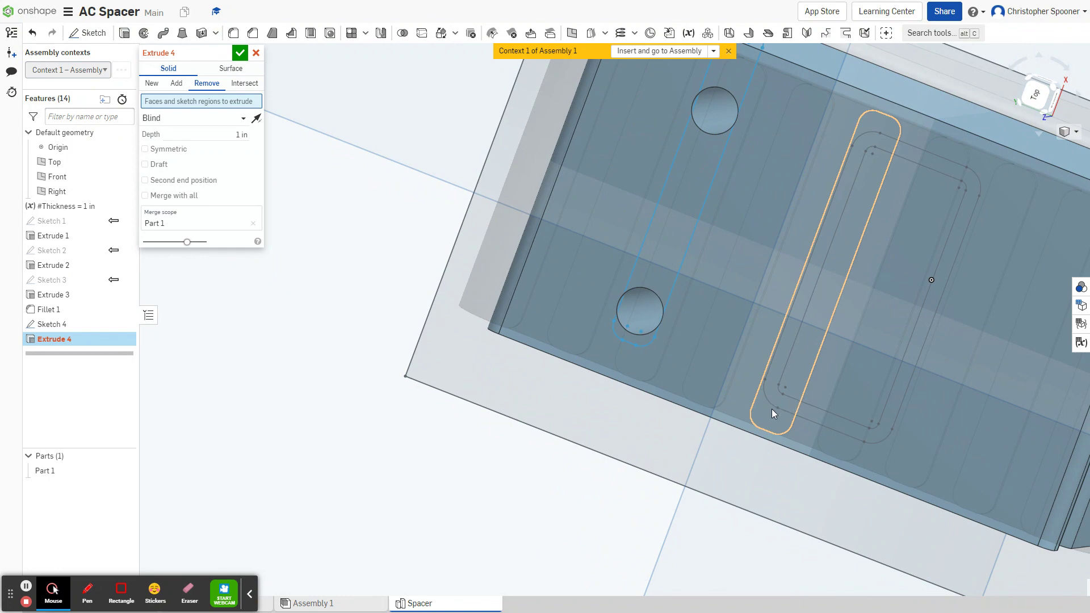
{"action": "right_click_drag", "start_coordinate": [771, 404], "coordinate": [789, 370]}
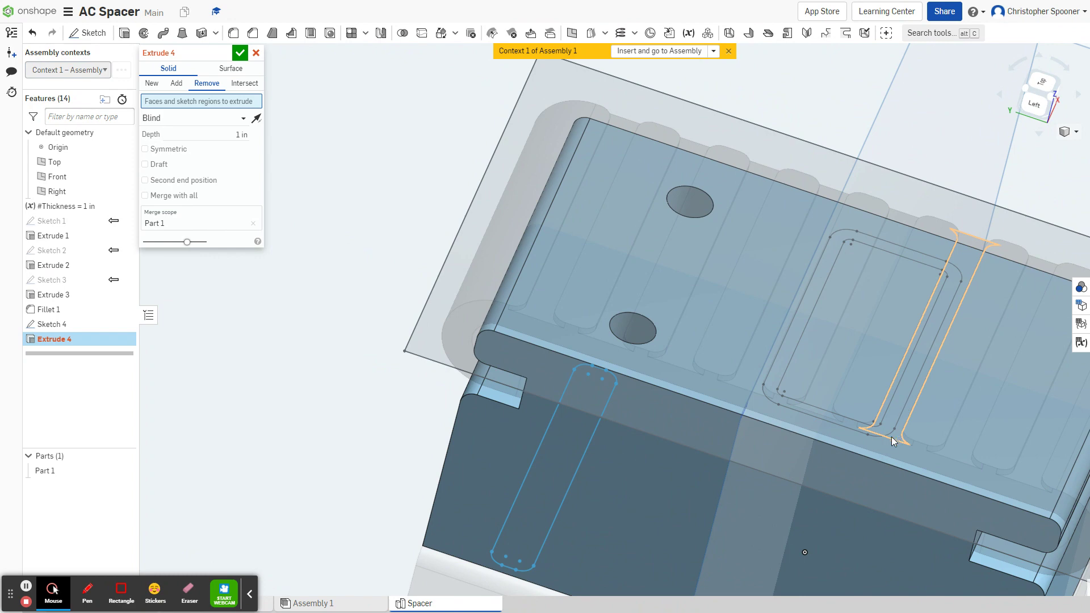
{"action": "right_click_drag", "start_coordinate": [887, 438], "coordinate": [888, 441]}
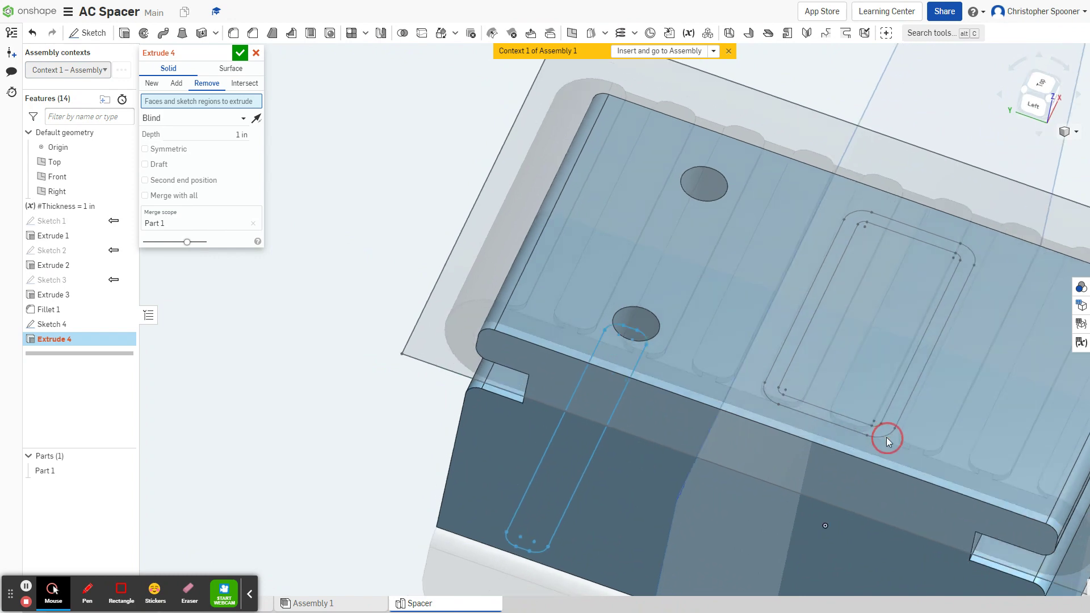
{"action": "scroll", "coordinate": [887, 438], "scroll_direction": "up", "scroll_amount": 8}
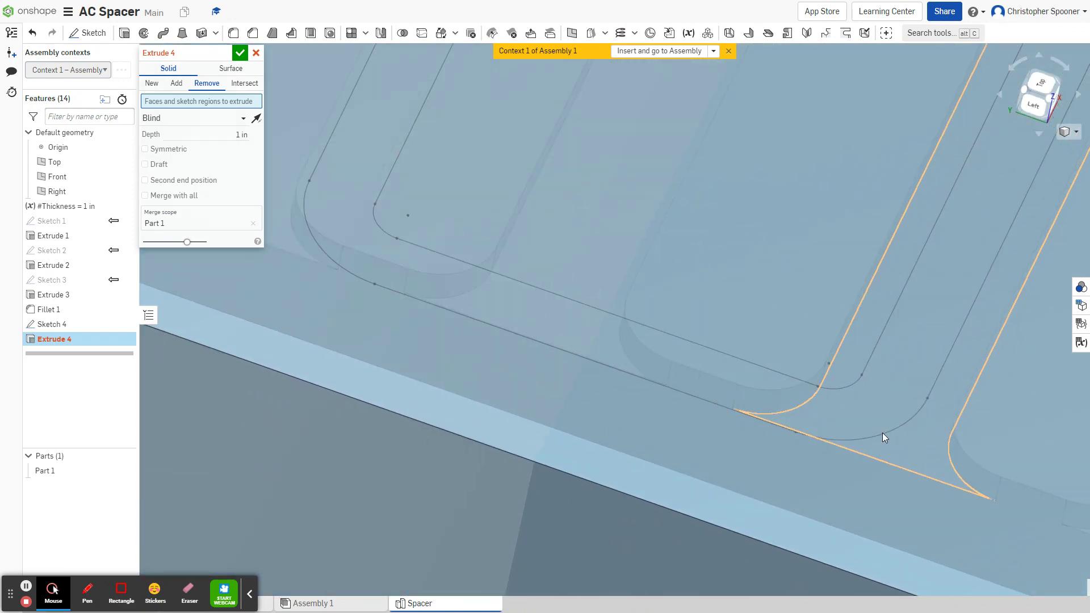
{"action": "scroll", "coordinate": [883, 433], "scroll_direction": "up", "scroll_amount": 2}
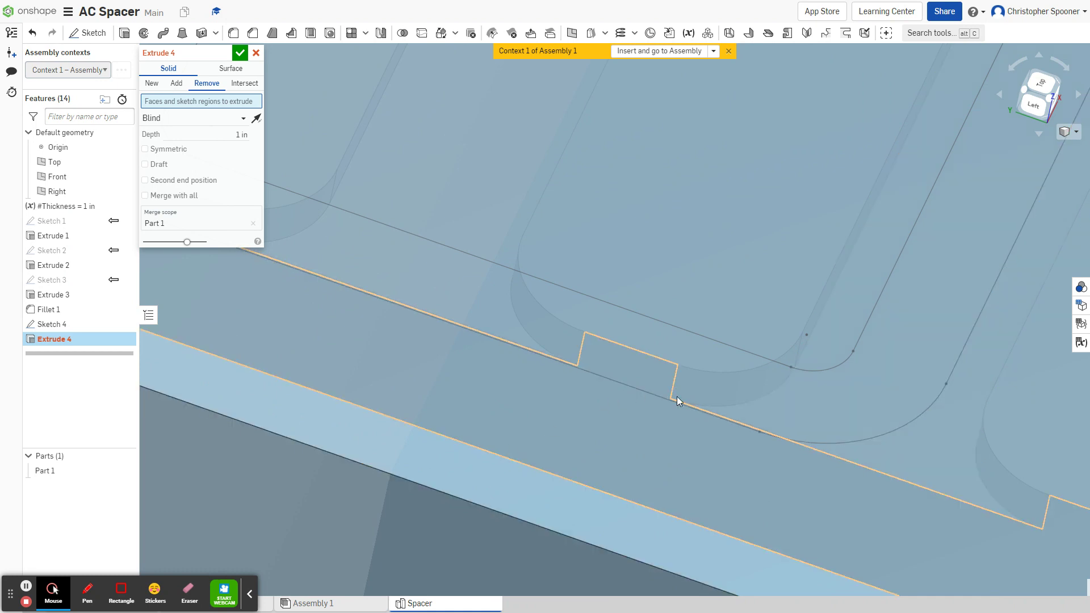
{"action": "mouse_move", "coordinate": [855, 441]}
{"action": "right_mouse_down"}
{"action": "mouse_move", "coordinate": [859, 419]}
{"action": "mouse_move", "coordinate": [818, 424]}
{"action": "mouse_move", "coordinate": [861, 450]}
{"action": "mouse_move", "coordinate": [854, 465]}
{"action": "right_mouse_up"}
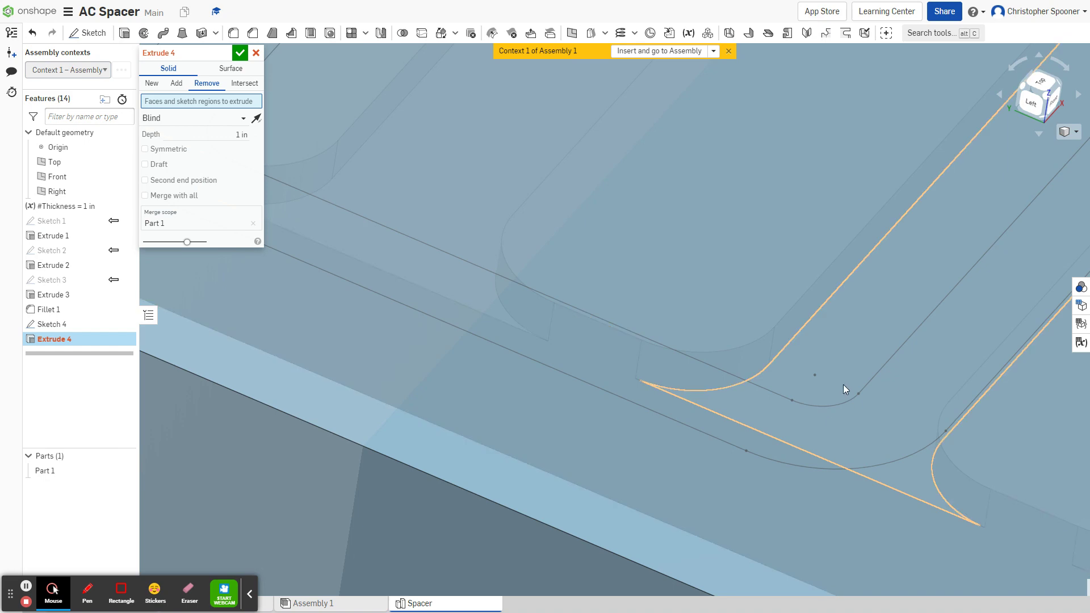
{"action": "scroll", "coordinate": [874, 400], "scroll_direction": "down", "scroll_amount": 10}
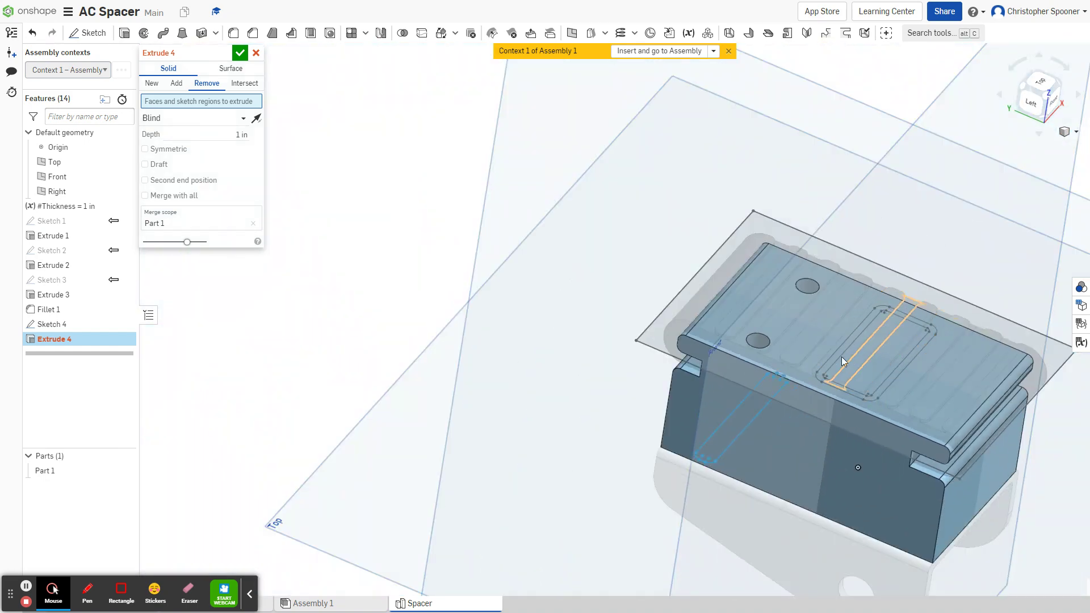
{"action": "scroll", "coordinate": [839, 360], "scroll_direction": "down", "scroll_amount": 2}
{"action": "scroll", "coordinate": [826, 371], "scroll_direction": "up", "scroll_amount": 10}
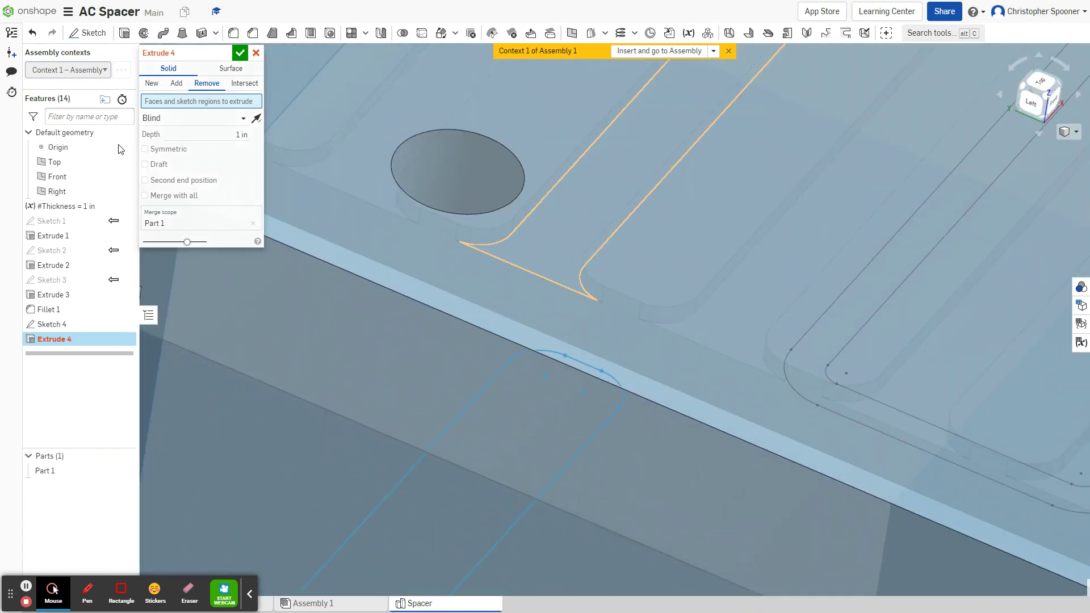
Try the whole boss-outline sketch as the cut profile, clear it again and accept the extrude without a profile
{"action": "left_click", "coordinate": [57, 326]}
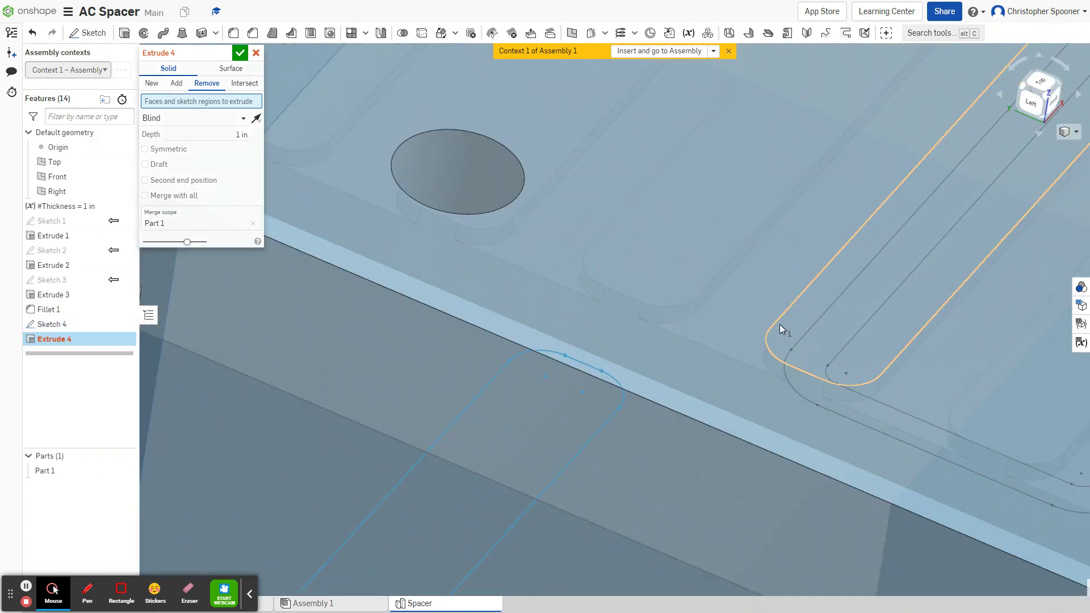
{"action": "scroll", "coordinate": [779, 325], "scroll_direction": "down", "scroll_amount": 5}
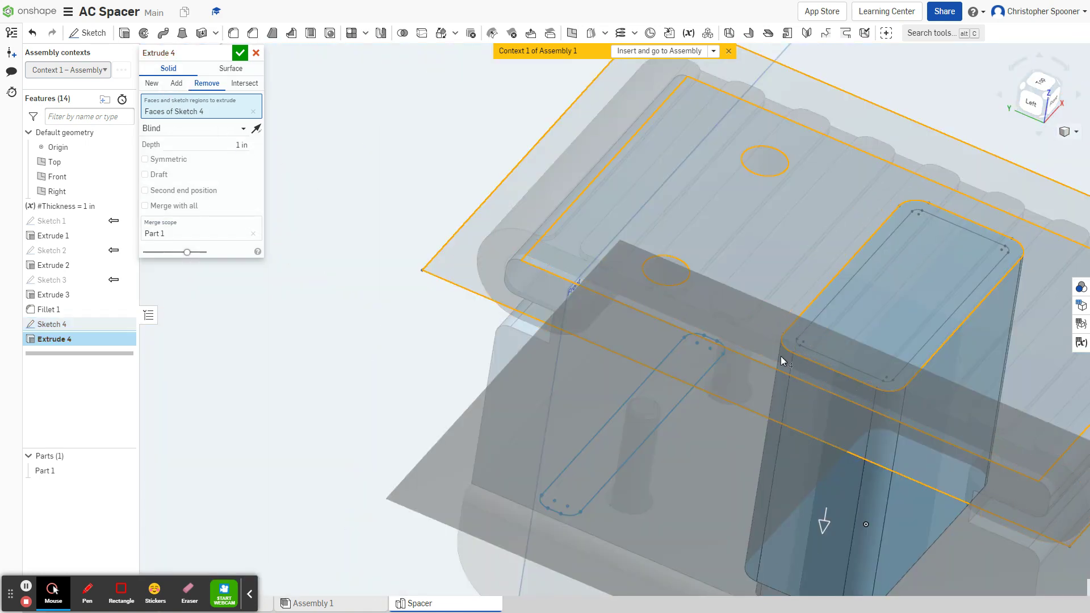
{"action": "left_click", "coordinate": [253, 112]}
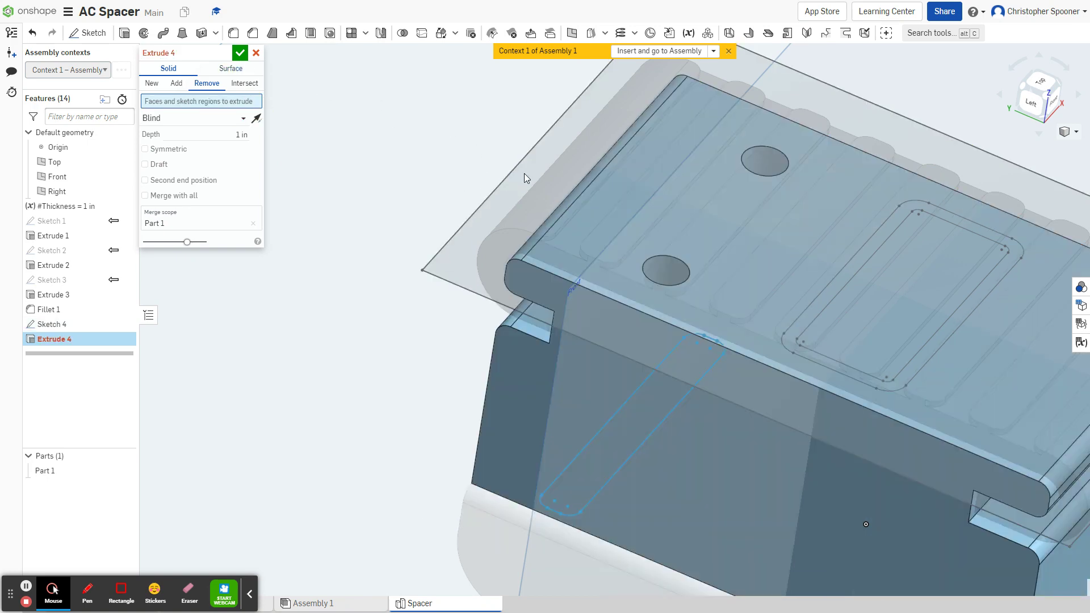
{"action": "middle_click_drag", "start_coordinate": [336, 118], "coordinate": [301, 179]}
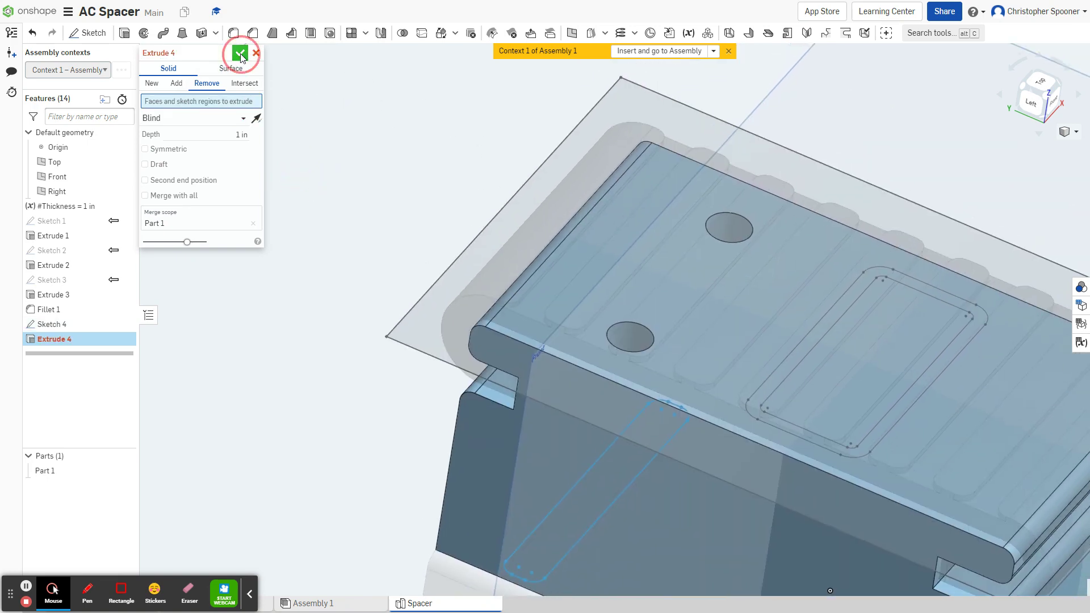
{"action": "left_click", "coordinate": [240, 55]}
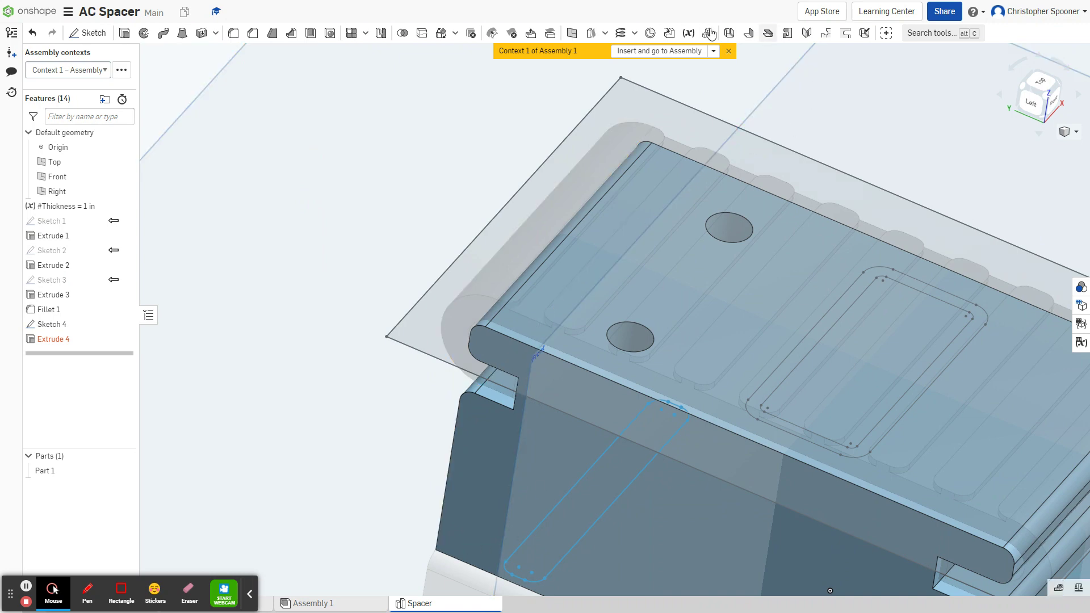
Rename Part 1 as Spacer
{"action": "left_click", "coordinate": [695, 55]}
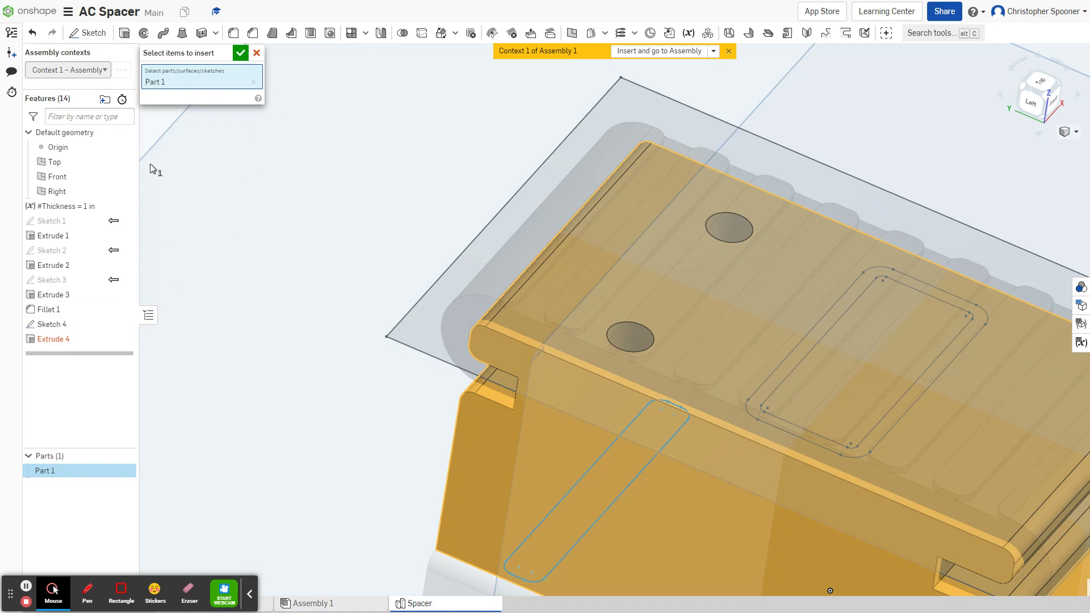
{"action": "right_click", "coordinate": [33, 472]}
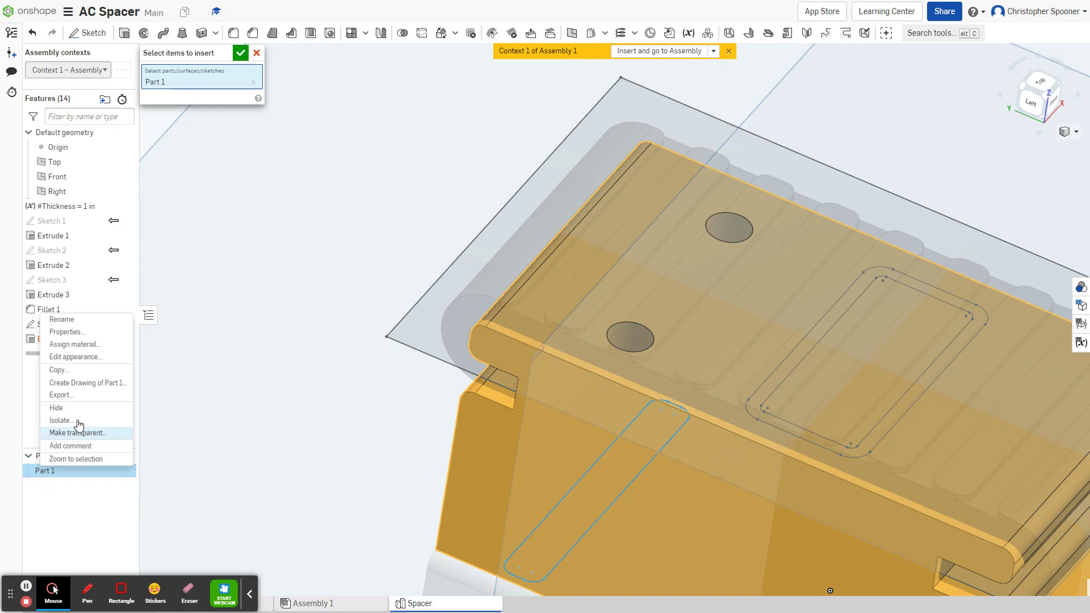
{"action": "left_click", "coordinate": [88, 323]}
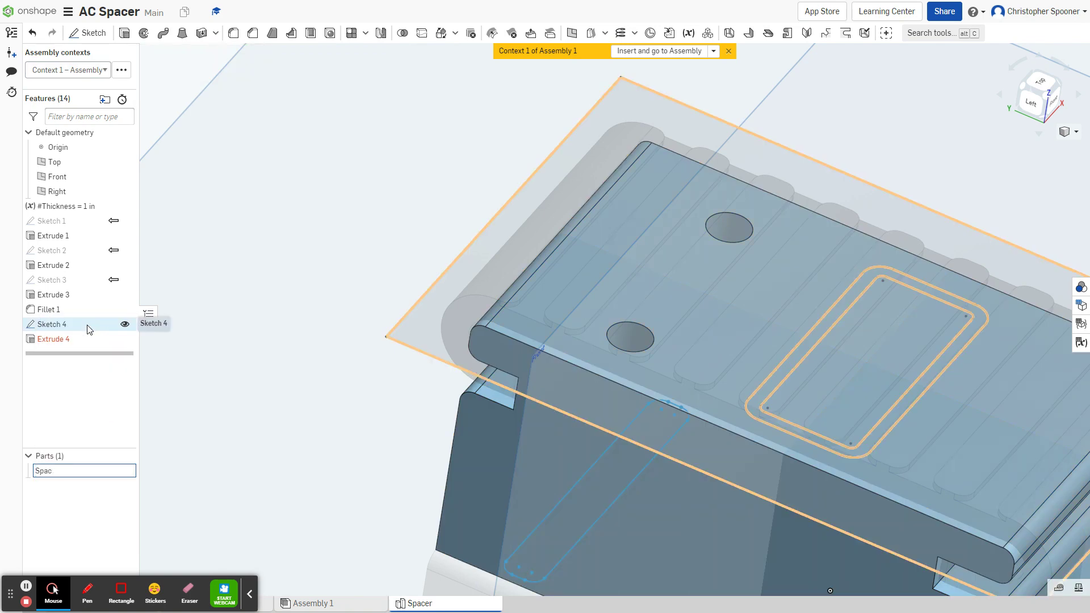
Insert the Spacer part into Assembly 1 and go to the assembly
{"action": "left_click", "coordinate": [684, 52]}
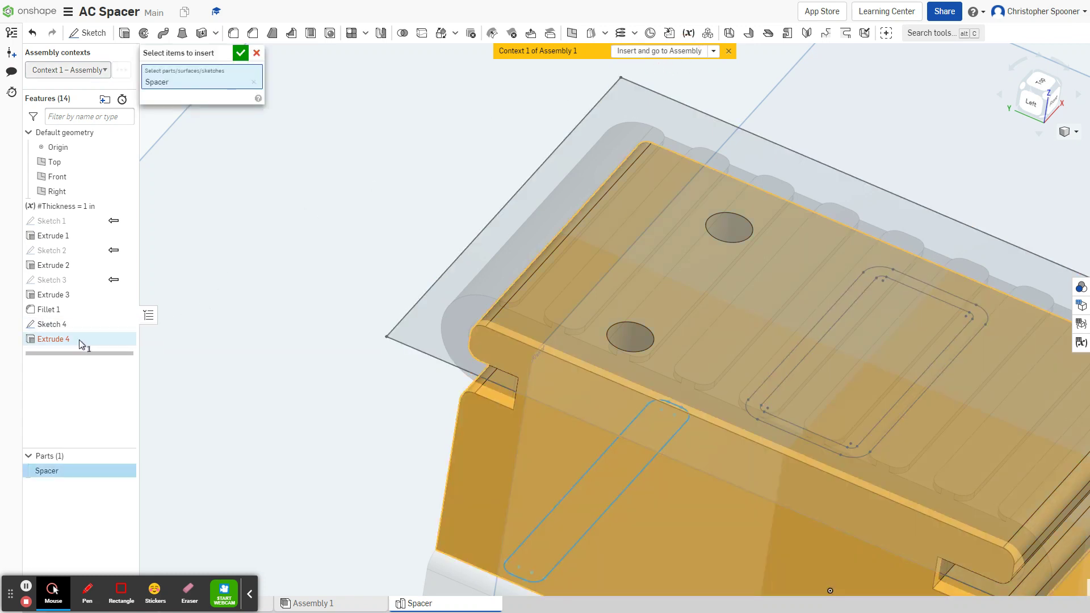
{"action": "right_click", "coordinate": [81, 342]}
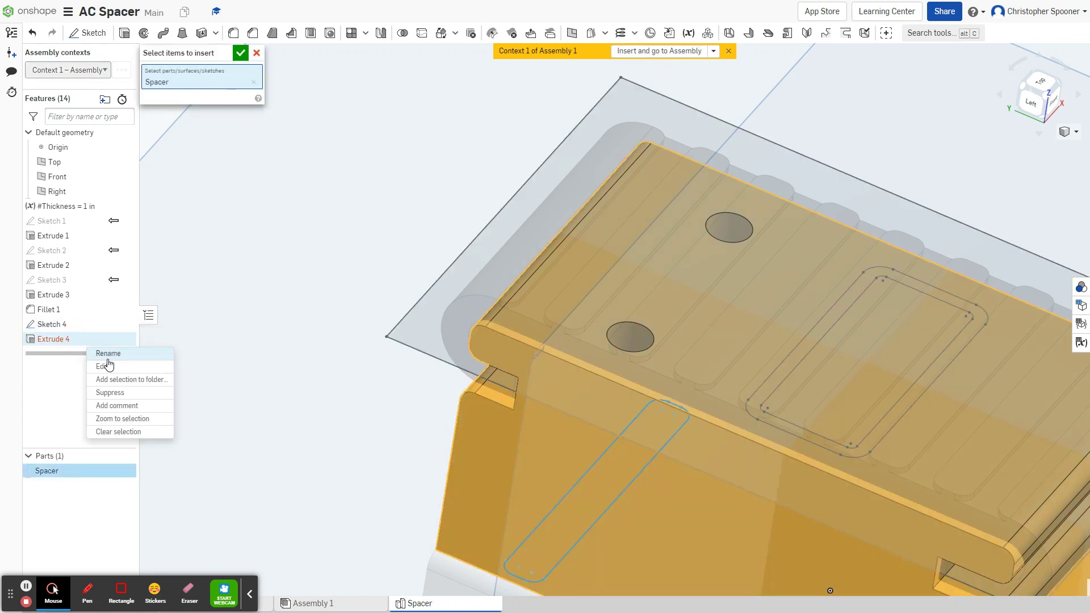
{"action": "left_click", "coordinate": [242, 59]}
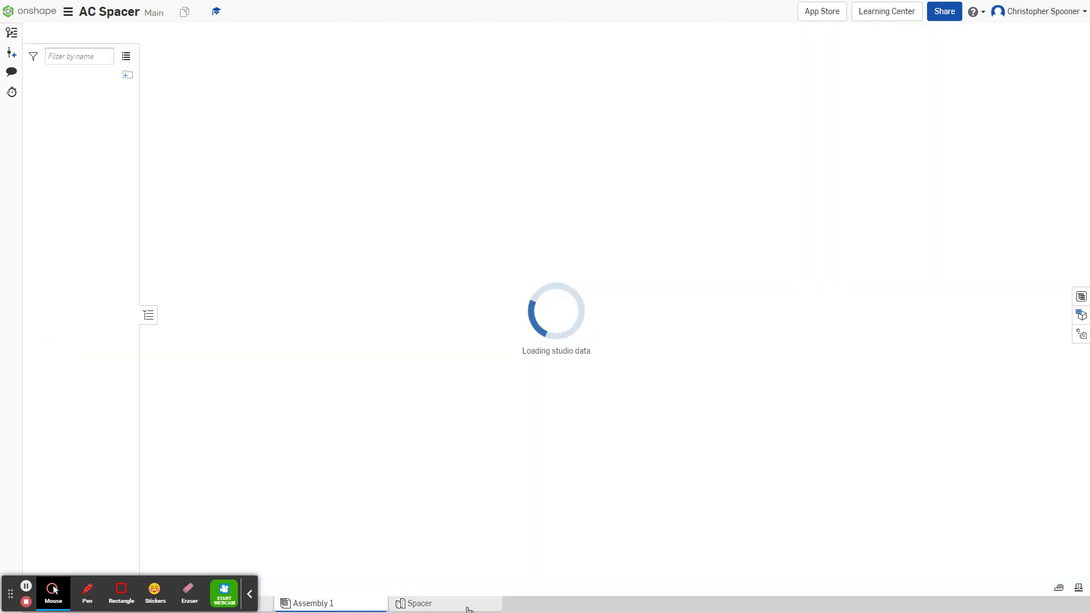
Return to the Spacer part studio and delete the failed Extrude 4 feature
{"action": "left_click", "coordinate": [463, 604]}
{"action": "left_click", "coordinate": [66, 341]}
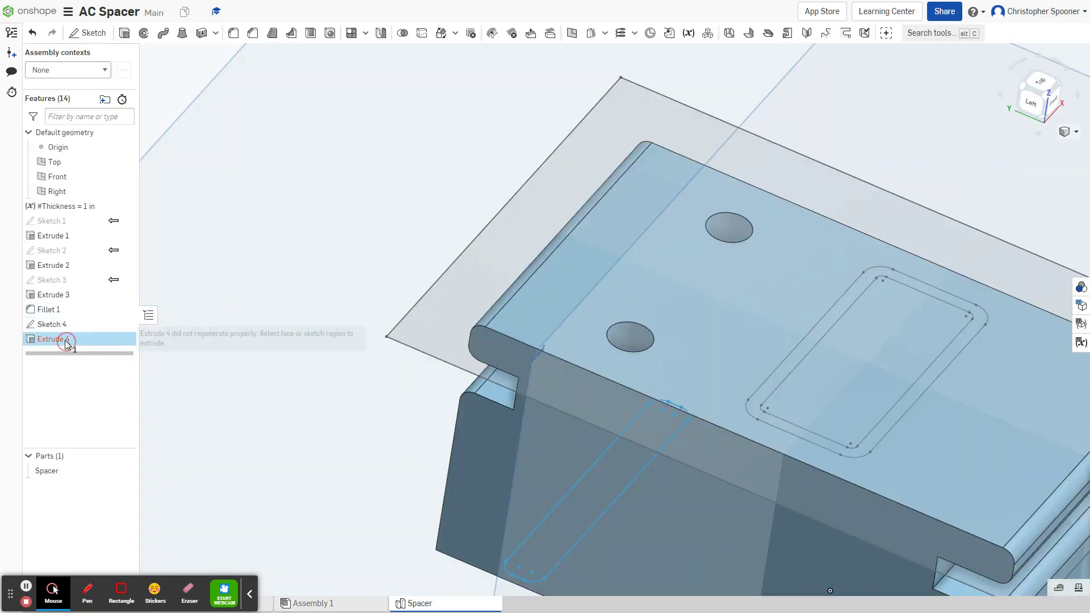
{"action": "right_click", "coordinate": [66, 340]}
{"action": "left_click", "coordinate": [122, 412]}
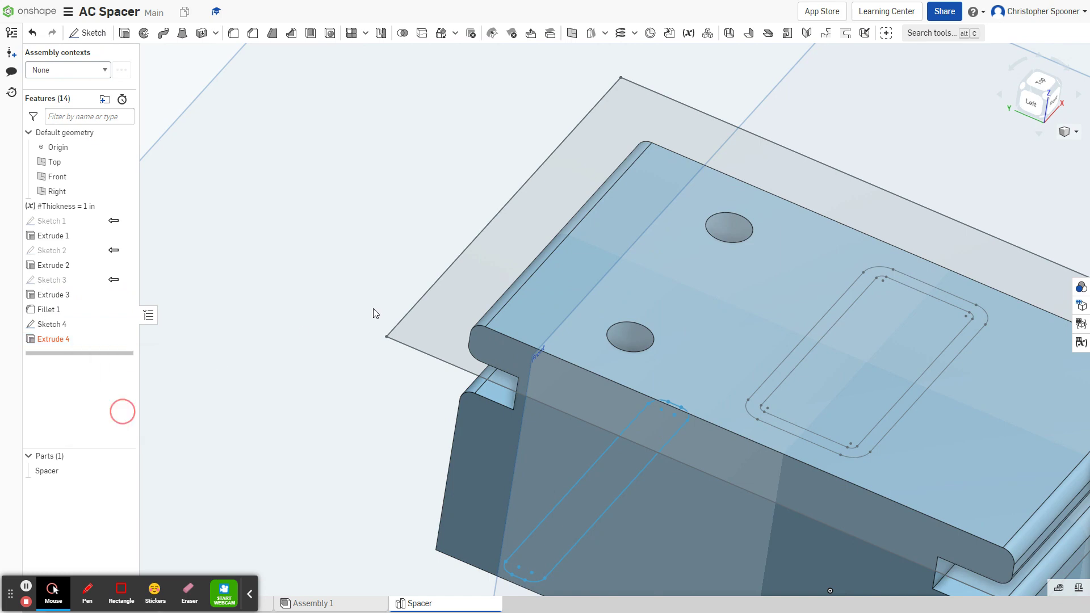
Extrude both the ring and inner regions of the boss-outline sketch as a 0.35 in deep Remove cut in the spacer
{"action": "scroll", "coordinate": [568, 221], "scroll_direction": "up", "scroll_amount": 3}
{"action": "scroll", "coordinate": [574, 230], "scroll_direction": "down", "scroll_amount": 10}
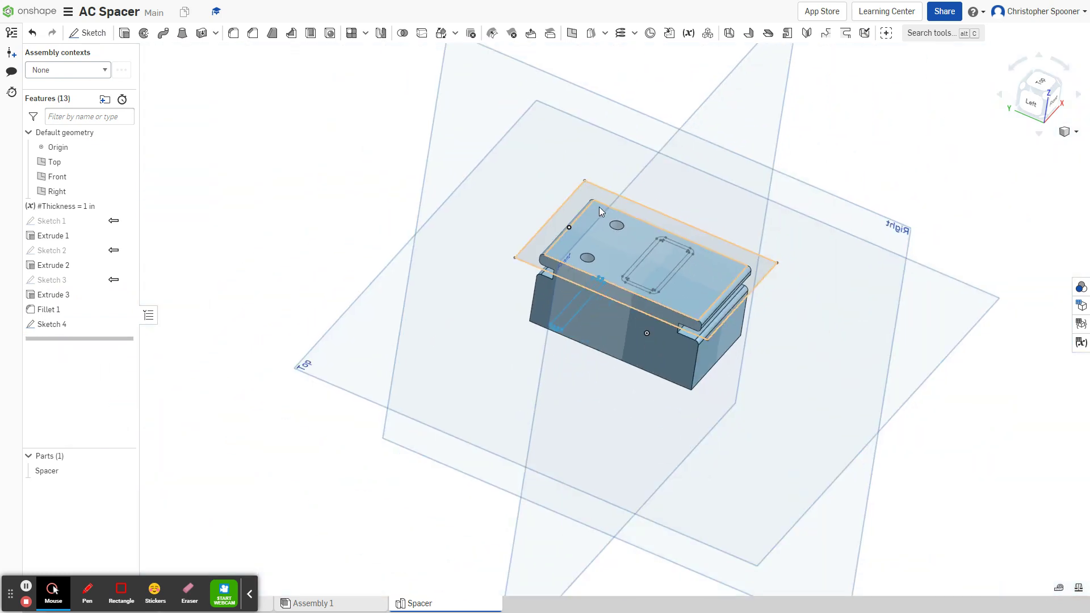
{"action": "left_click", "coordinate": [519, 299]}
{"action": "scroll", "coordinate": [525, 320], "scroll_direction": "up", "scroll_amount": 5}
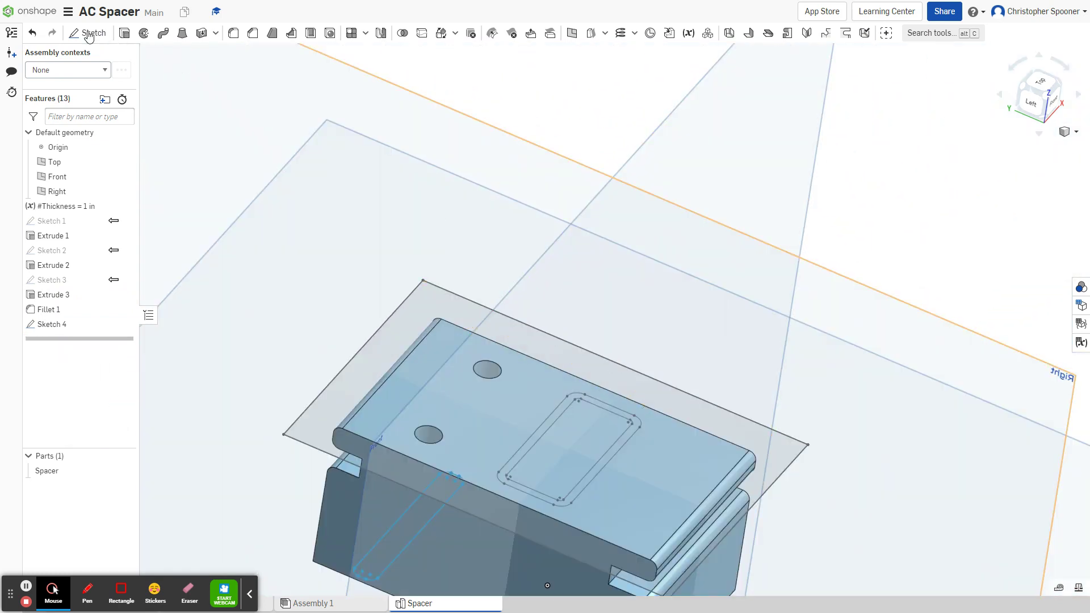
{"action": "left_click", "coordinate": [124, 32]}
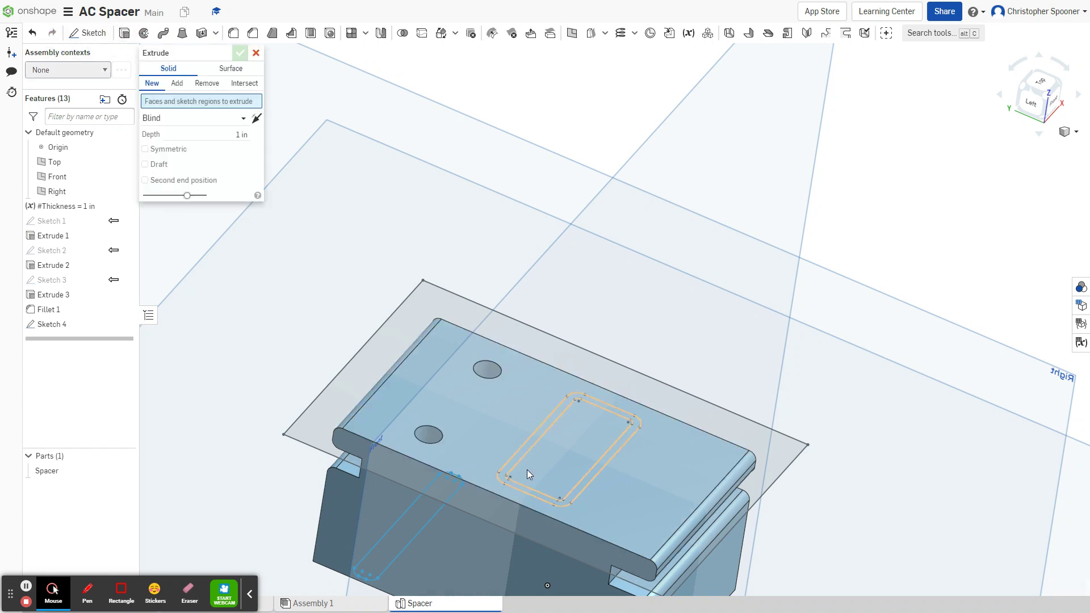
{"action": "left_click", "coordinate": [512, 466]}
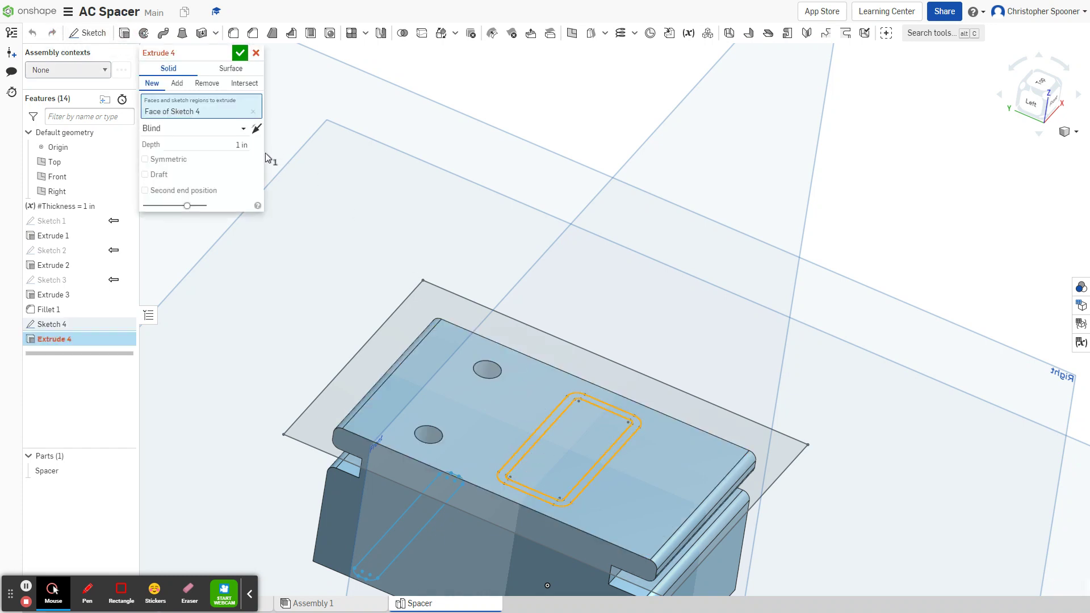
{"action": "left_click", "coordinate": [176, 83]}
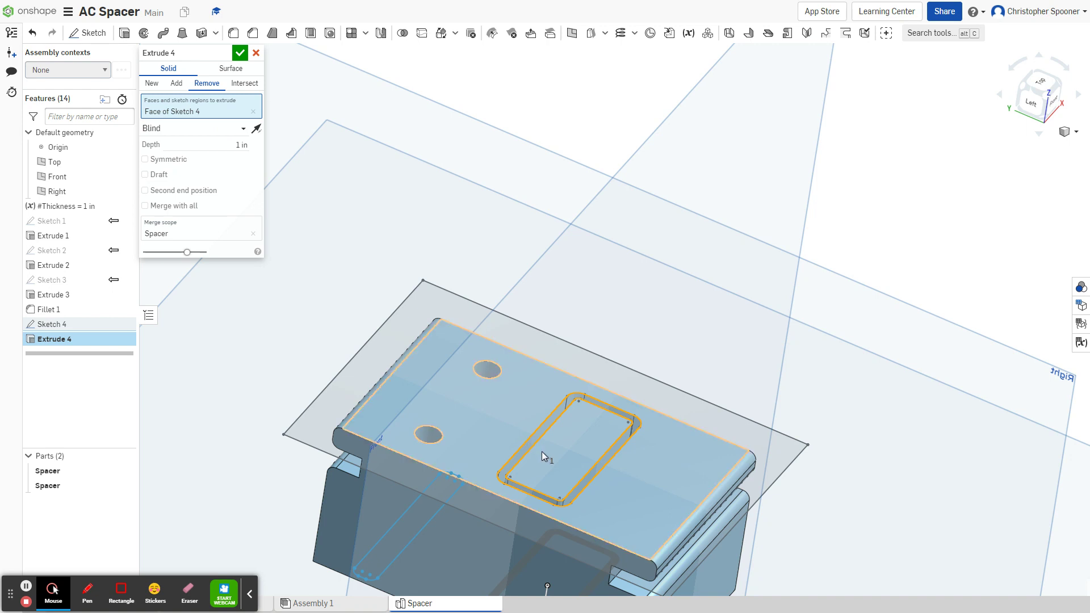
{"action": "left_click", "coordinate": [542, 451]}
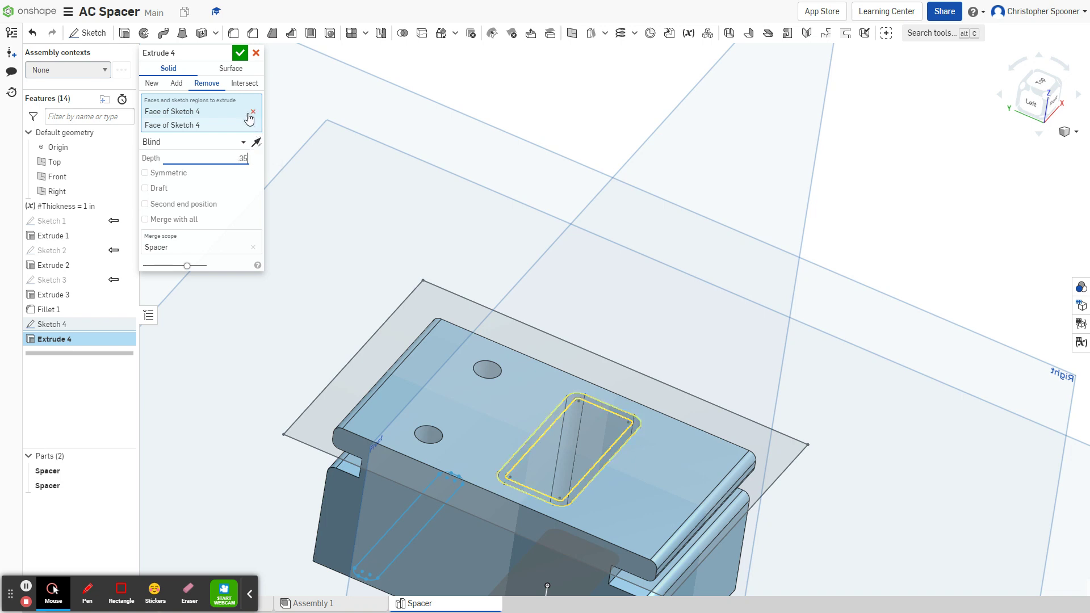
{"action": "key", "text": "Tab"}
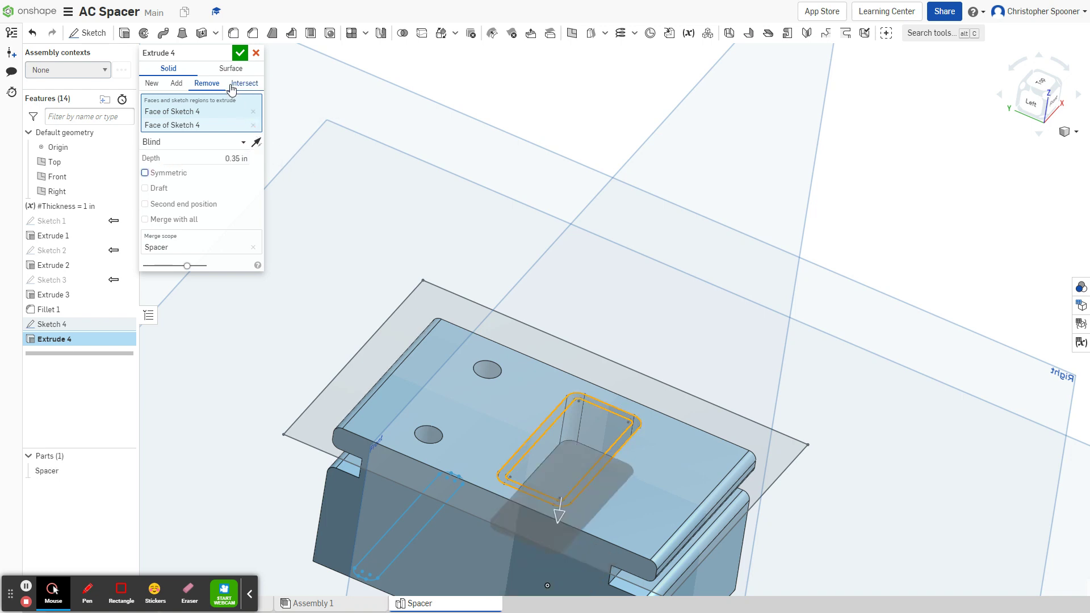
{"action": "left_click", "coordinate": [241, 53]}
Examine the pocketed spacer, go to Assembly 1 and inspect its fit between the metal bracket and rubber foot
{"action": "scroll", "coordinate": [568, 284], "scroll_direction": "down", "scroll_amount": 5}
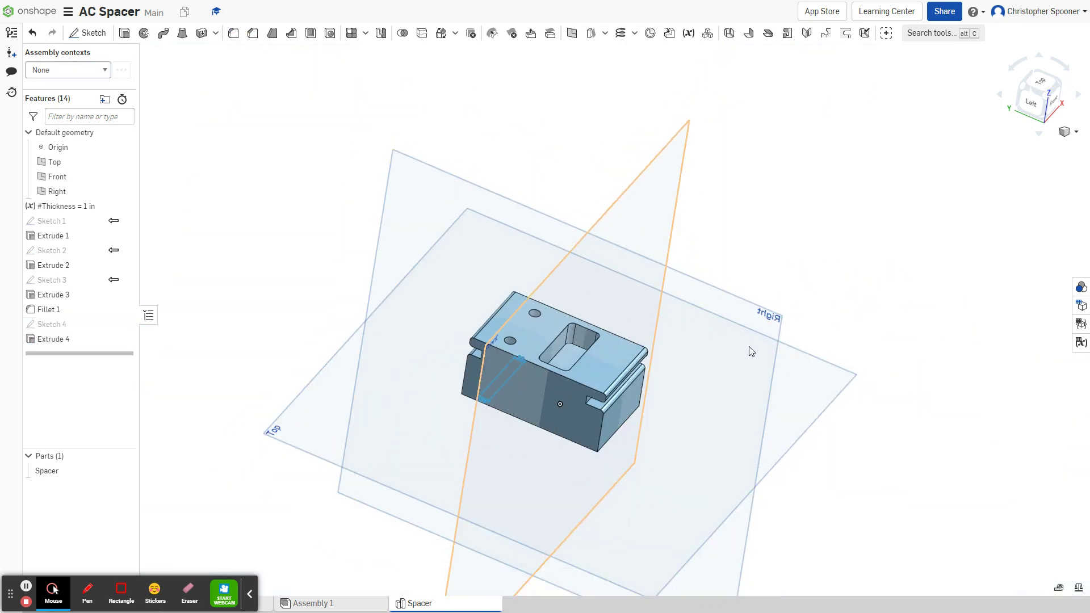
{"action": "right_click_drag", "start_coordinate": [749, 346], "coordinate": [750, 316]}
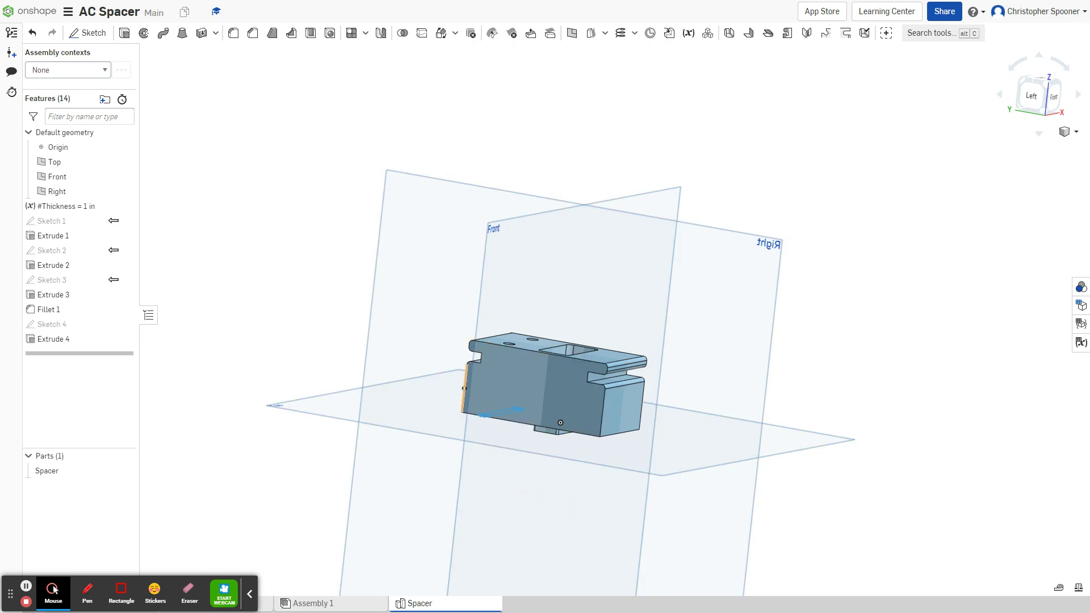
{"action": "left_click", "coordinate": [334, 606]}
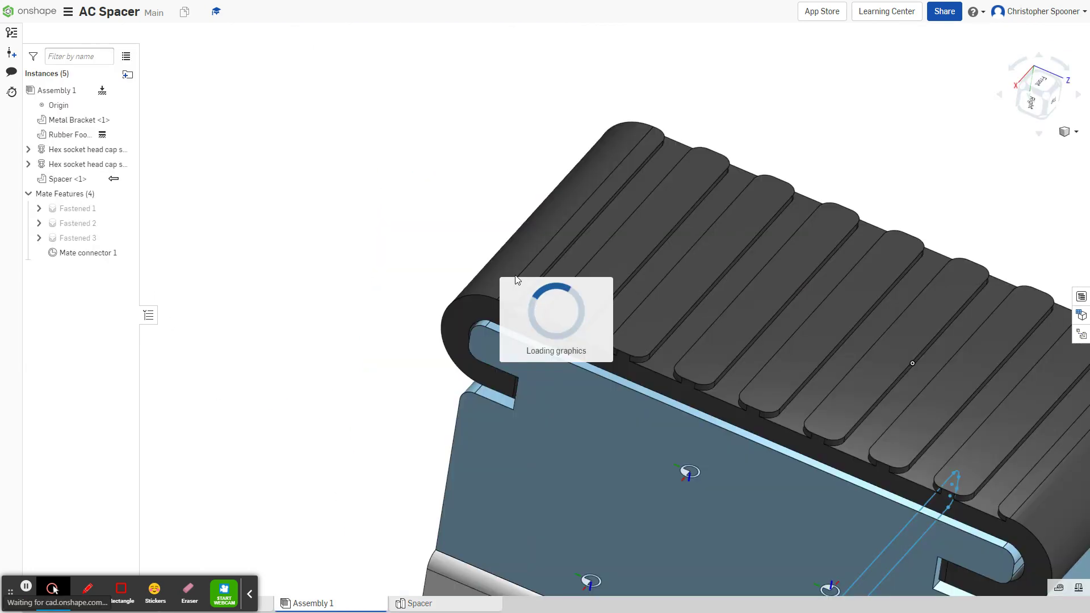
{"action": "right_click_drag", "start_coordinate": [514, 282], "coordinate": [642, 247]}
{"action": "right_click_drag", "start_coordinate": [692, 192], "coordinate": [692, 162]}
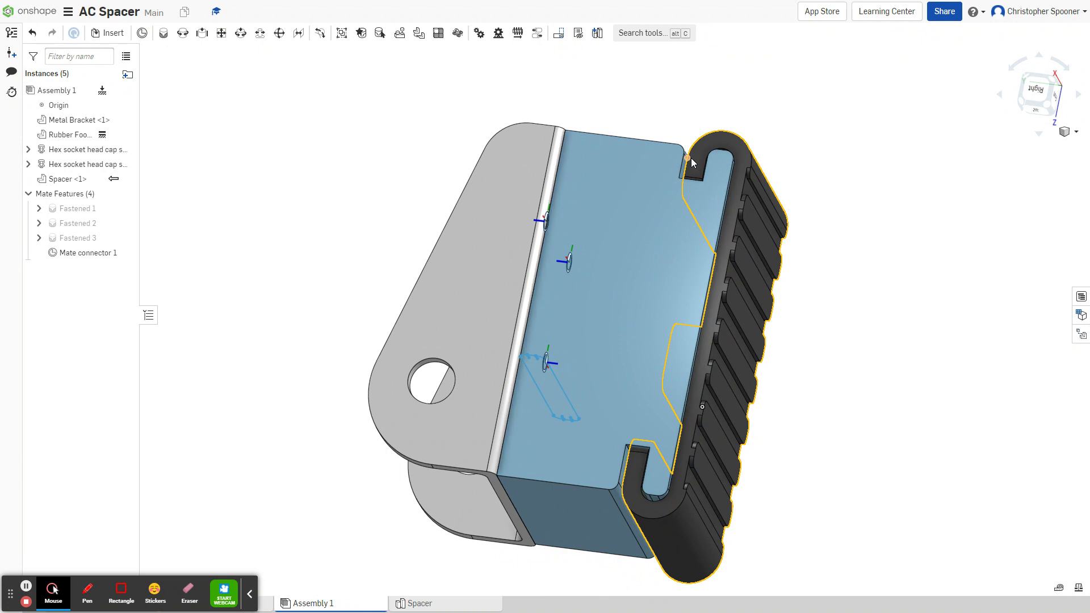